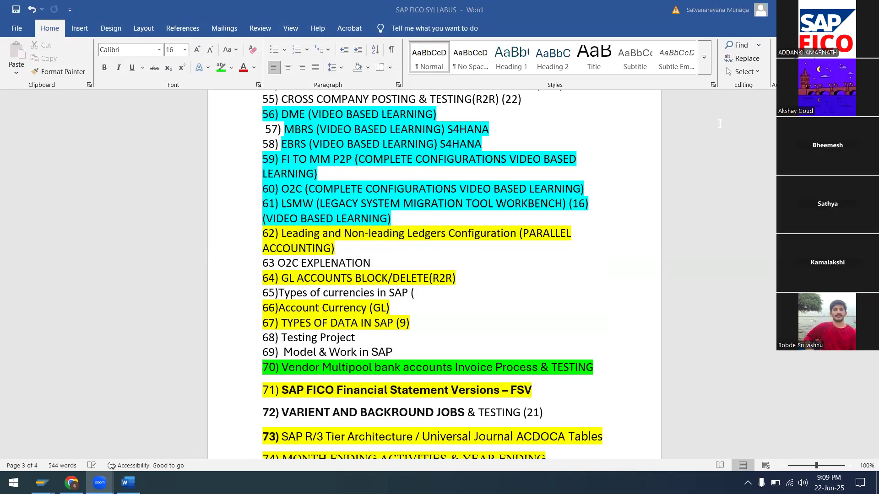
Save the SAP FICO SYLLABUS document and close Word.
{"action": "left_click", "coordinate": [867, 9]}
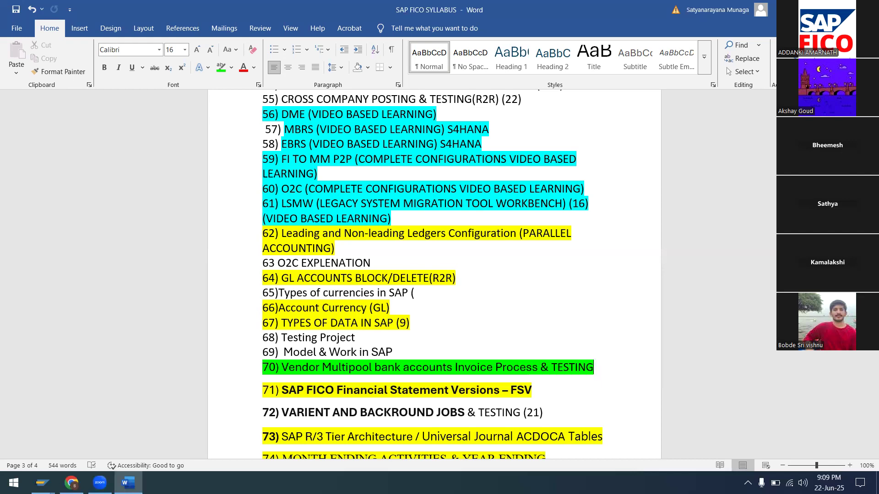
{"action": "left_click", "coordinate": [463, 264]}
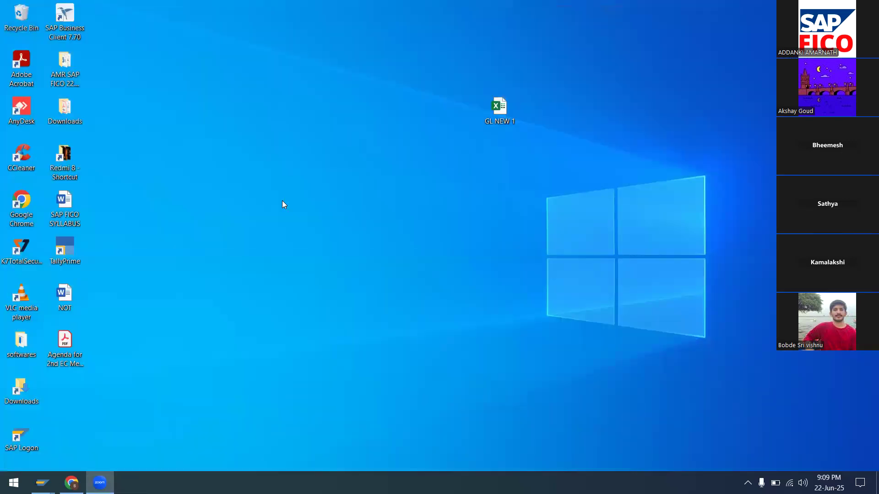
{"action": "right_click", "coordinate": [282, 200]}
Refresh the desktop and open the NOT document in Word.
{"action": "left_click", "coordinate": [301, 234]}
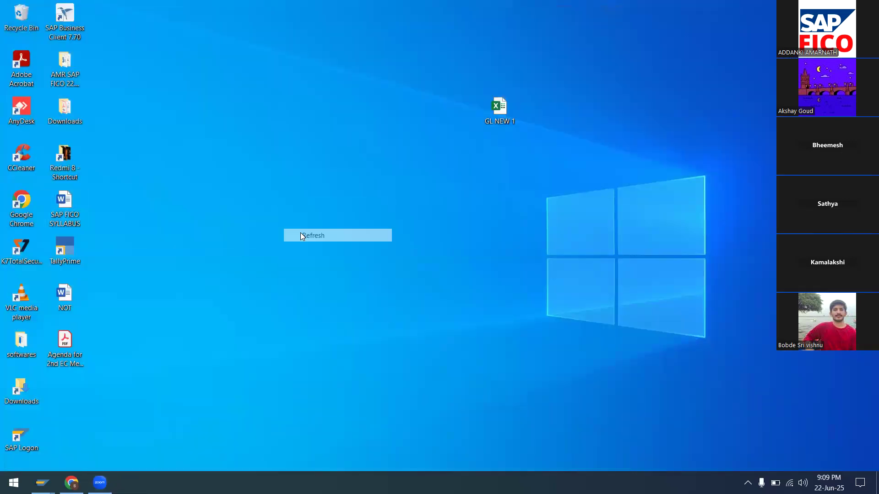
{"action": "double_click", "coordinate": [65, 294]}
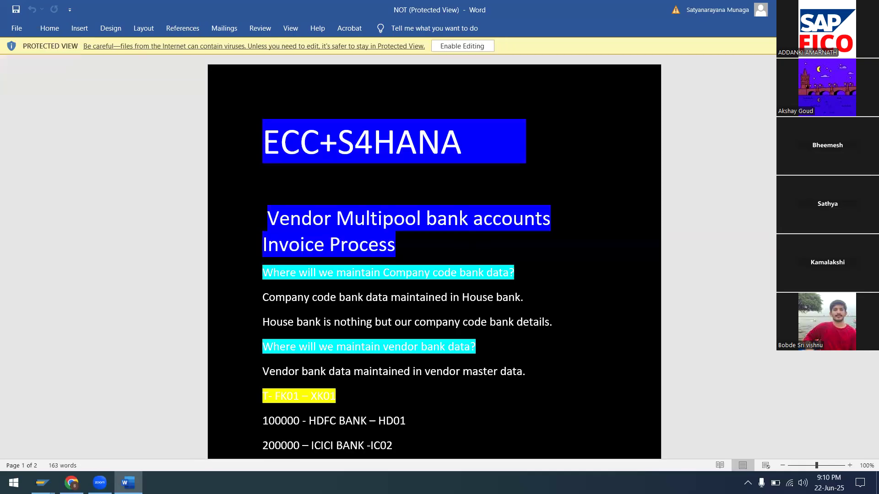
Enable editing on the protected NOT document and maximize the Word window.
{"action": "left_click", "coordinate": [839, 9]}
{"action": "left_click", "coordinate": [510, 87]}
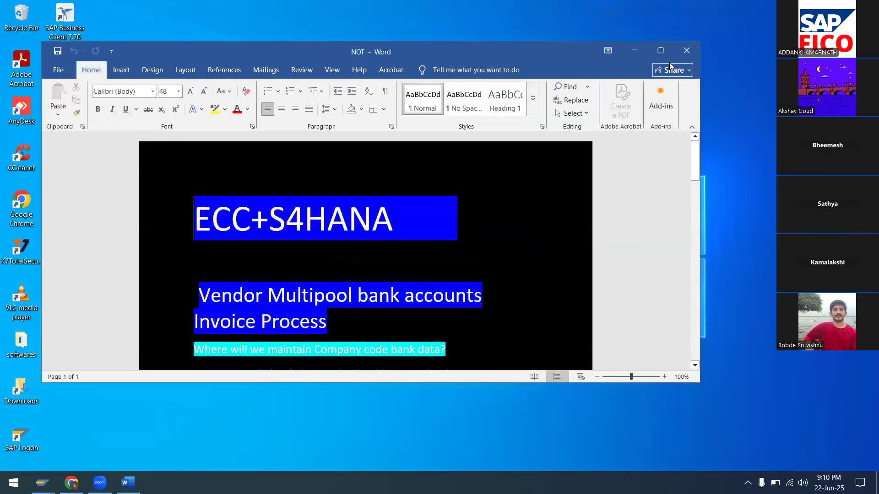
{"action": "left_click", "coordinate": [660, 50]}
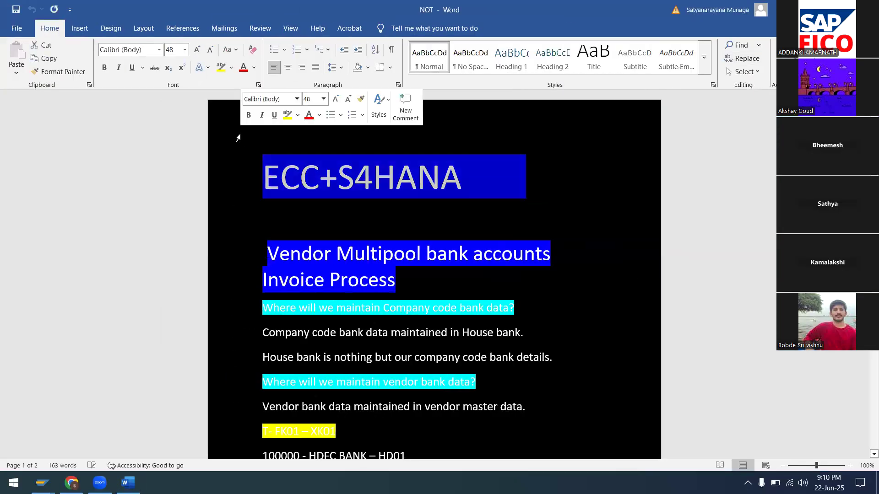
{"action": "left_click", "coordinate": [111, 28]}
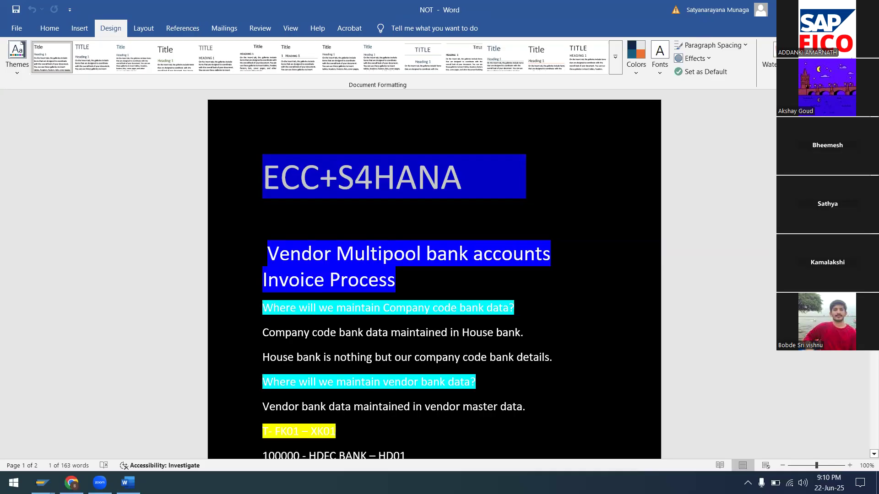
Set the page color to No Color so the notes sit on white.
{"action": "left_click", "coordinate": [808, 59]}
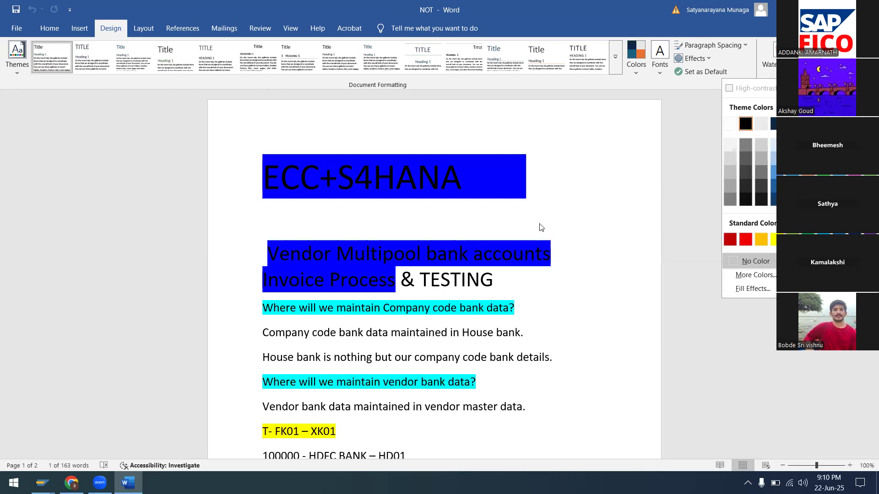
{"action": "left_click", "coordinate": [596, 182]}
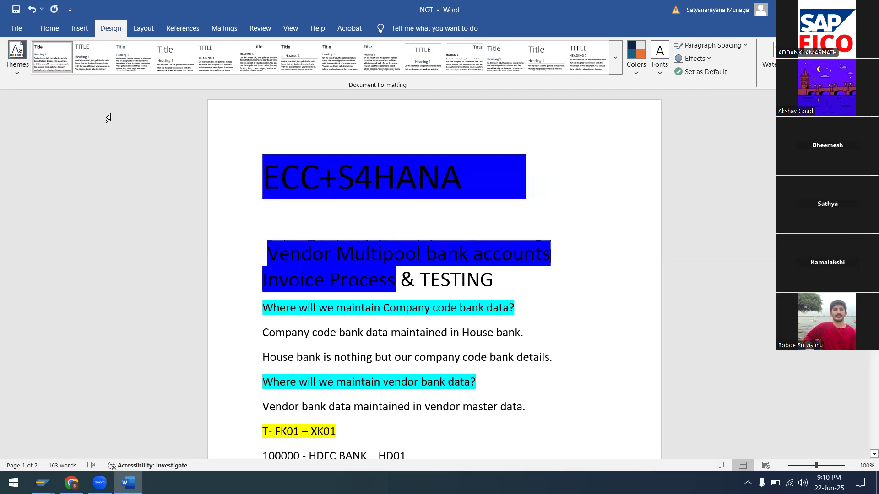
{"action": "left_click", "coordinate": [46, 32]}
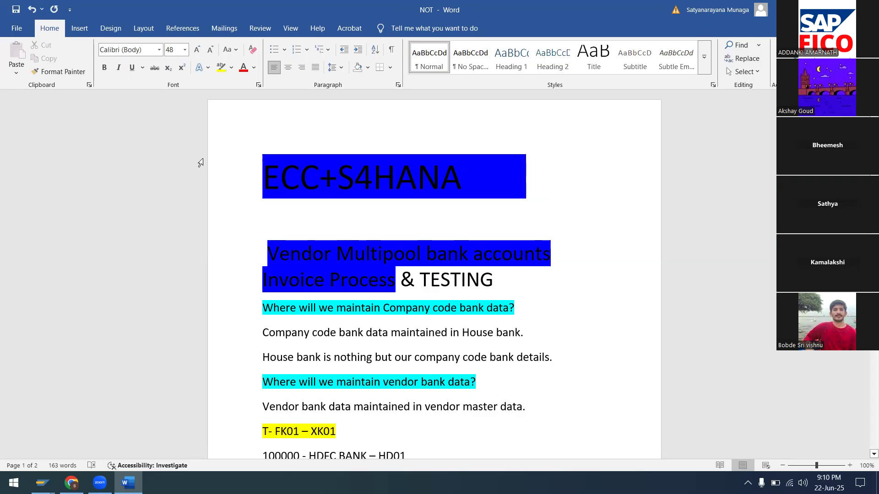
Centre the ECC+S4HANA title and the Vendor Multipool bank accounts heading.
{"action": "left_click_drag", "start_coordinate": [266, 177], "coordinate": [571, 178]}
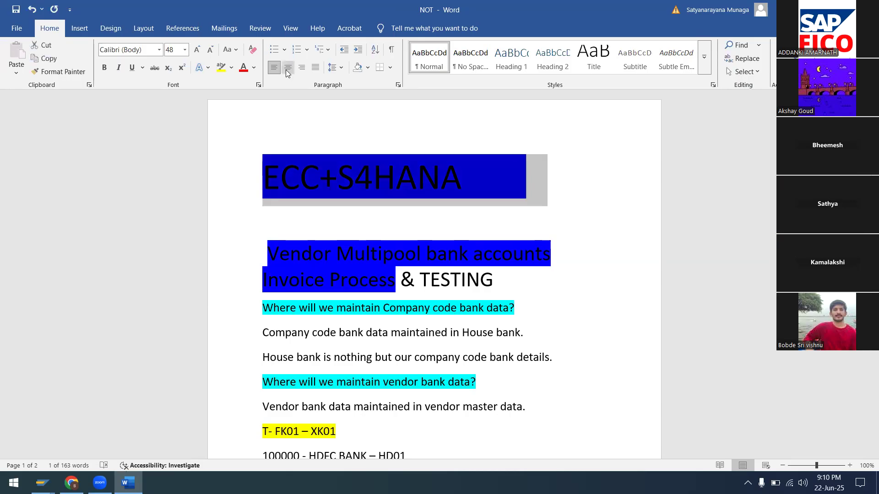
{"action": "left_click", "coordinate": [287, 68]}
{"action": "left_click", "coordinate": [572, 241]}
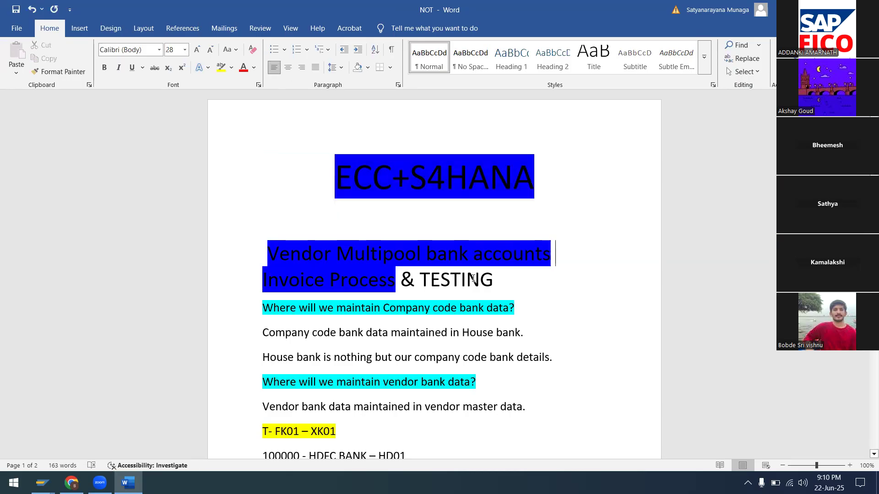
{"action": "left_click_drag", "start_coordinate": [261, 250], "coordinate": [596, 275]}
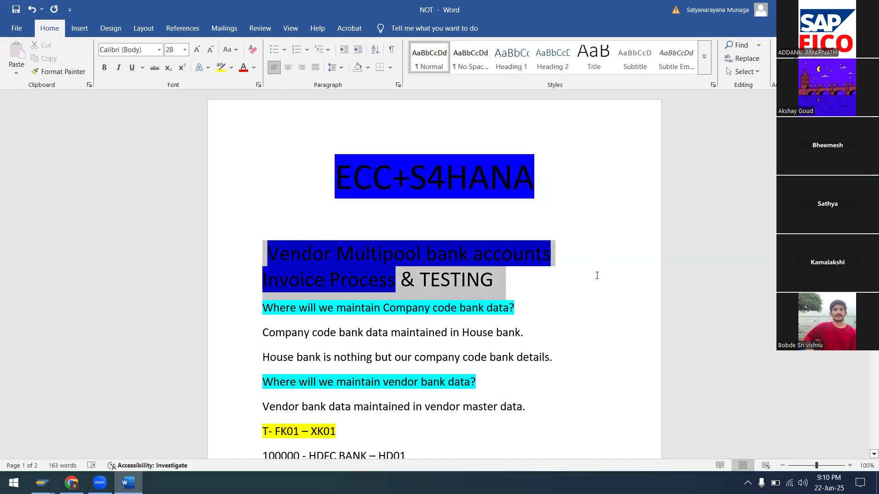
{"action": "left_click", "coordinate": [299, 72]}
{"action": "left_click", "coordinate": [289, 68]}
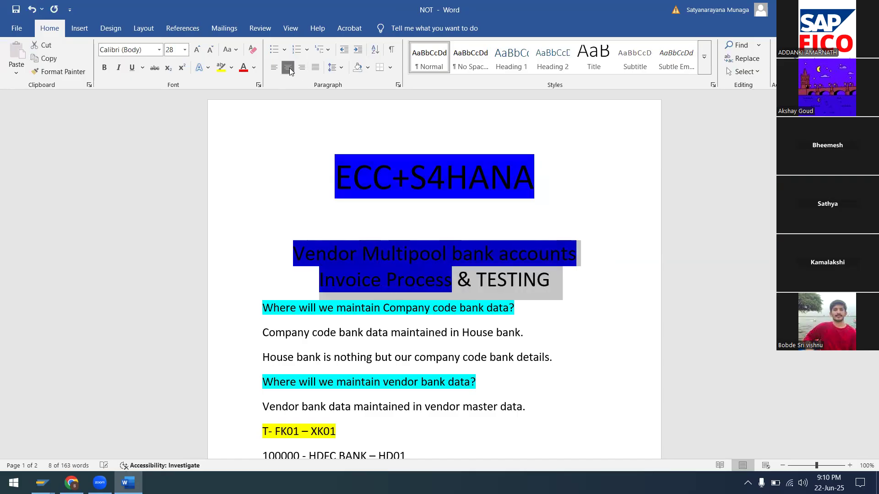
{"action": "left_click", "coordinate": [589, 321]}
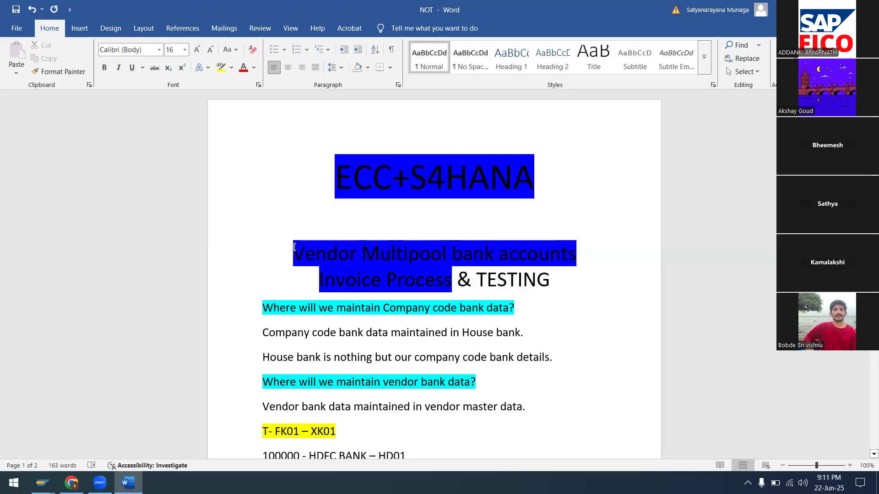
Remove the blue highlight from the Vendor Multipool heading.
{"action": "left_click_drag", "start_coordinate": [294, 247], "coordinate": [602, 276]}
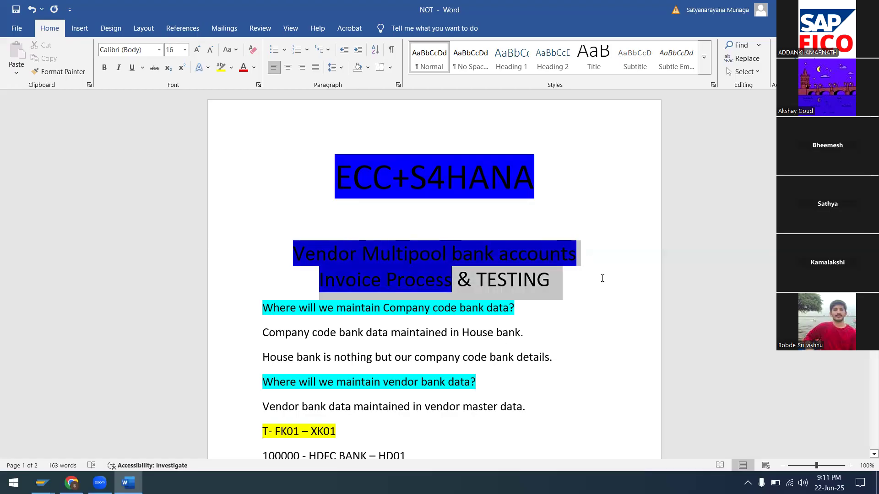
{"action": "left_click", "coordinate": [231, 69]}
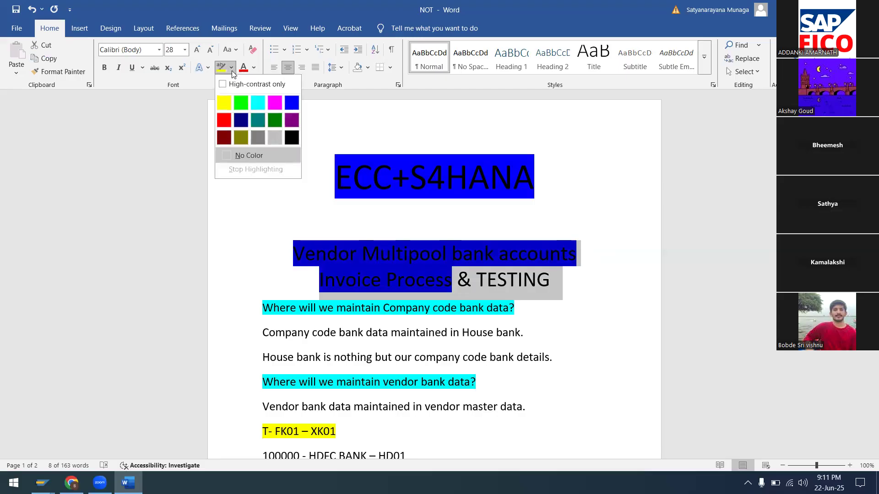
{"action": "left_click", "coordinate": [241, 159]}
{"action": "left_click", "coordinate": [265, 198]}
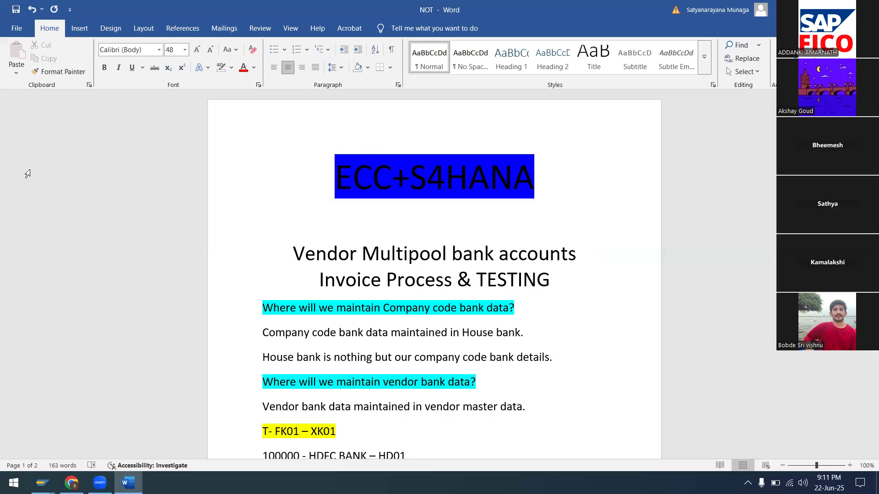
Prefix both answer lines under the cyan questions with 'A:-'.
{"action": "left_click_drag", "start_coordinate": [261, 308], "coordinate": [549, 324]}
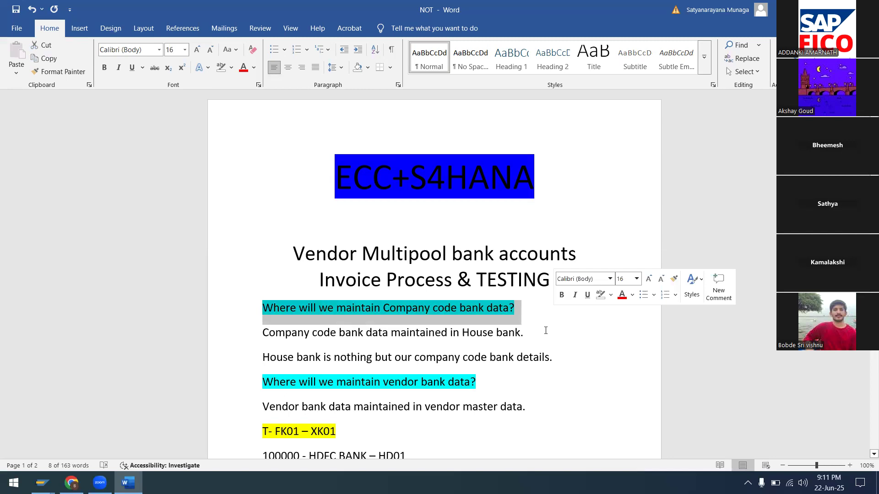
{"action": "left_click", "coordinate": [263, 332]}
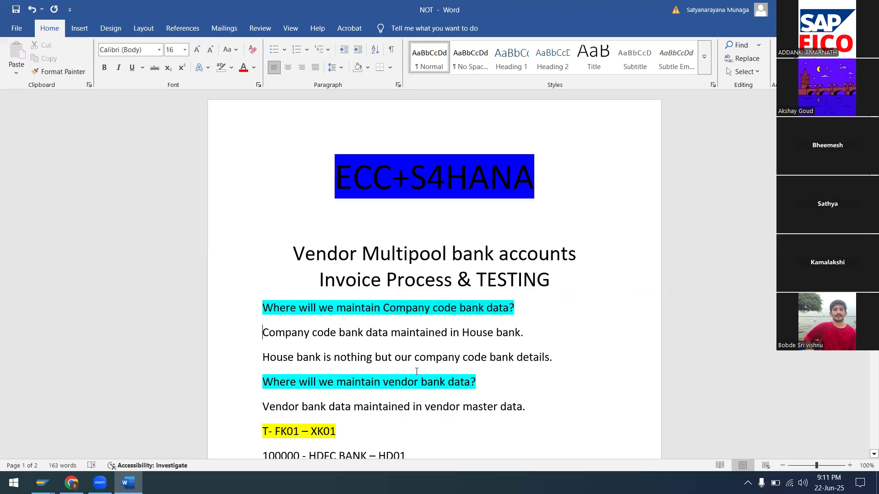
{"action": "type", "text": "A"}
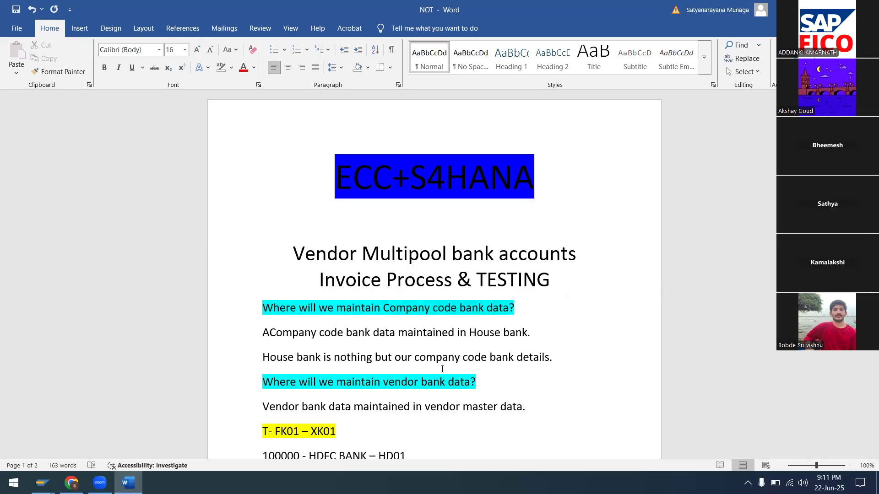
{"action": "type", "text": ":-"}
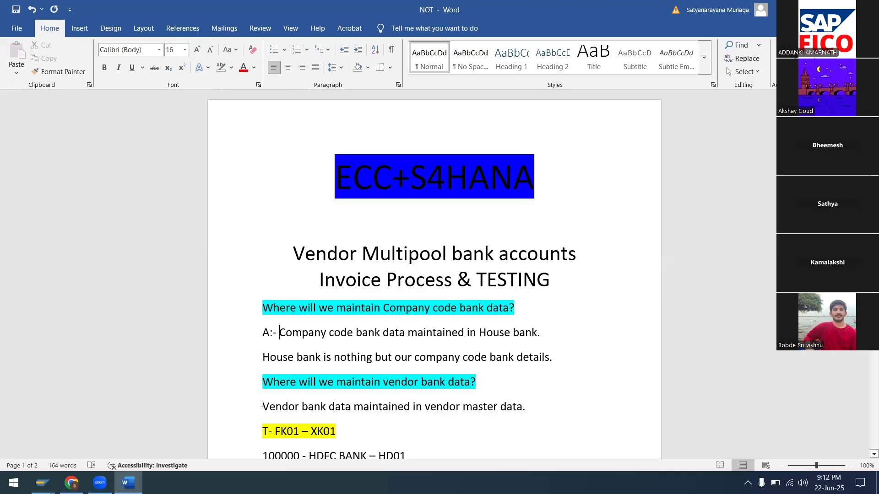
{"action": "type", "text": "A"}
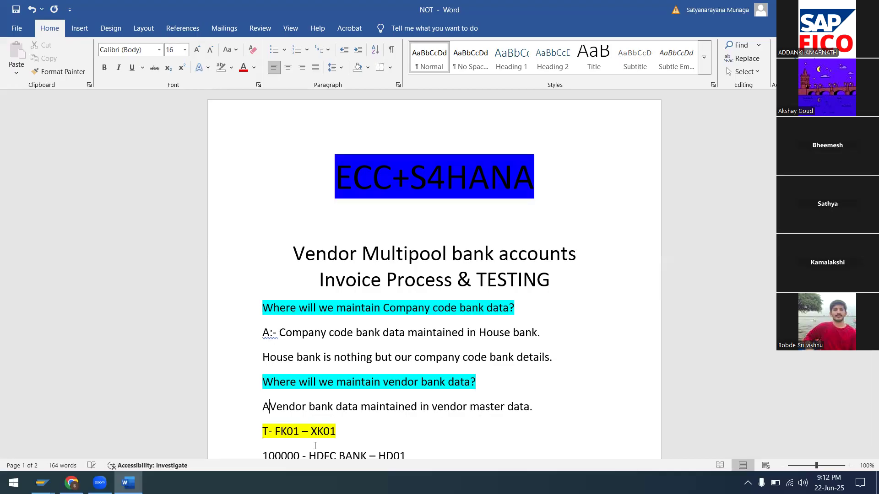
{"action": "type", "text": ":"}
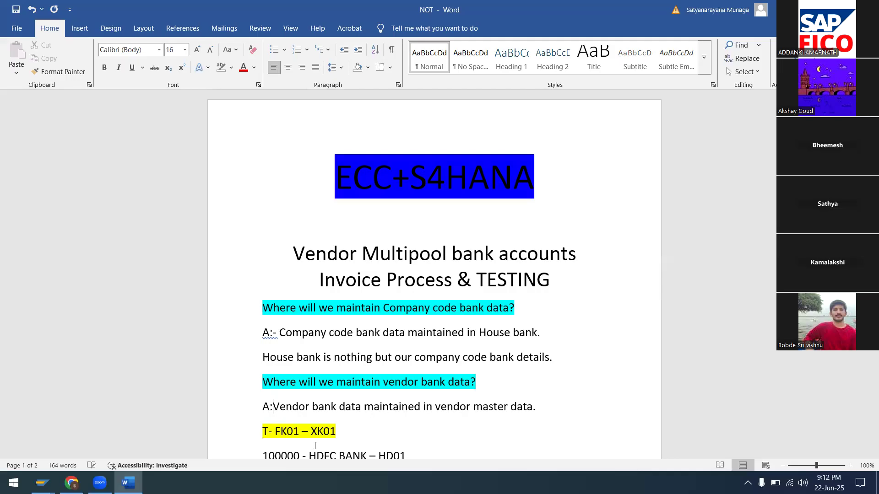
{"action": "type", "text": "-"}
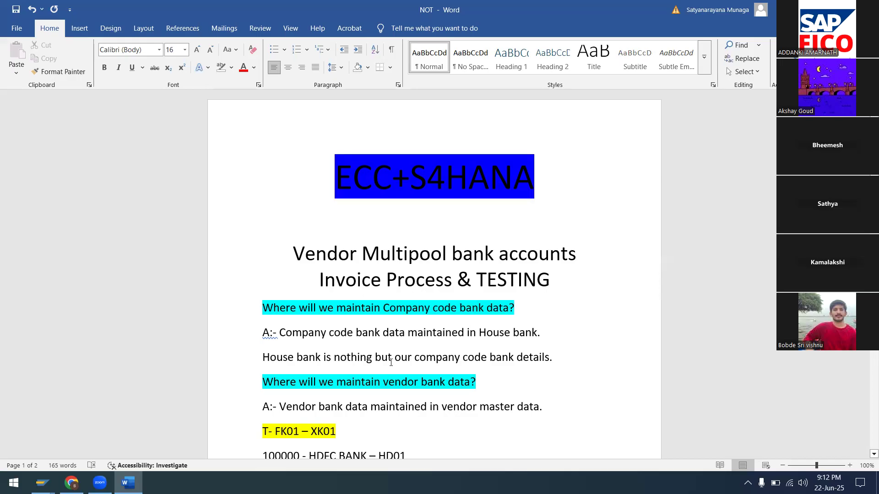
{"action": "scroll", "coordinate": [391, 363], "scroll_direction": "down", "scroll_amount": 2}
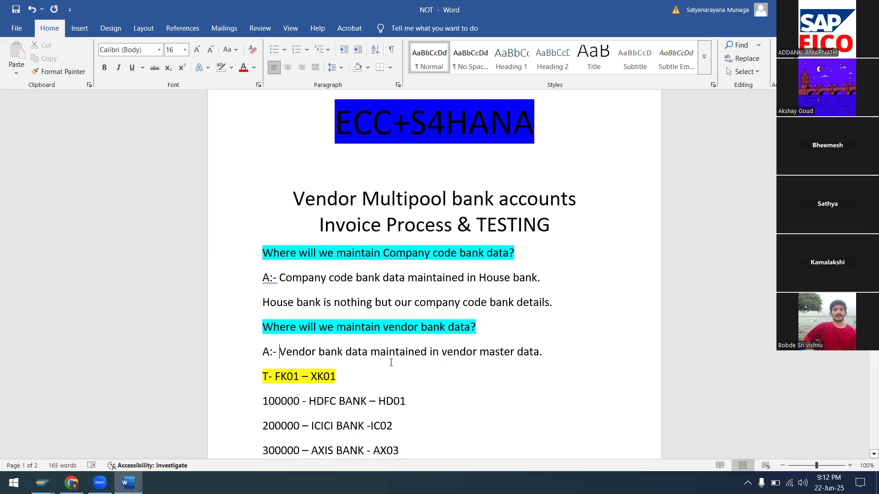
{"action": "scroll", "coordinate": [391, 362], "scroll_direction": "down", "scroll_amount": 1}
{"action": "scroll", "coordinate": [390, 362], "scroll_direction": "down", "scroll_amount": 1}
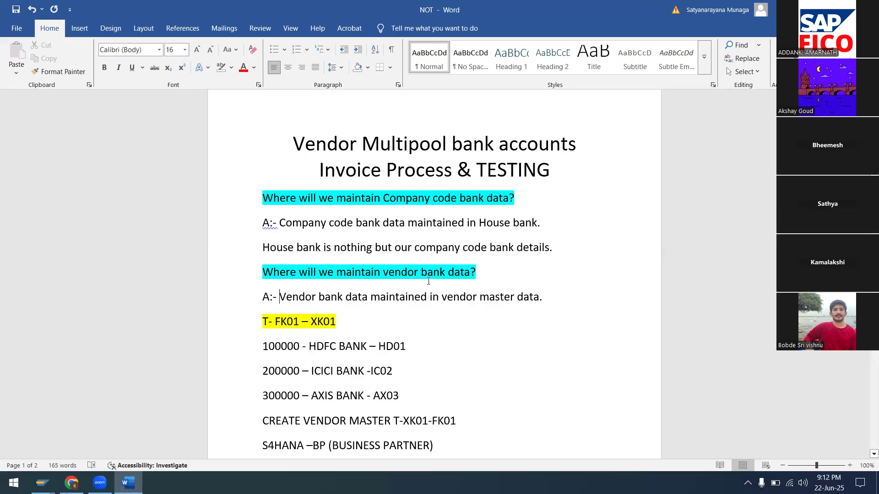
Make 'vendor master data.' bold in the vendor answer line.
{"action": "left_click_drag", "start_coordinate": [442, 297], "coordinate": [548, 293]}
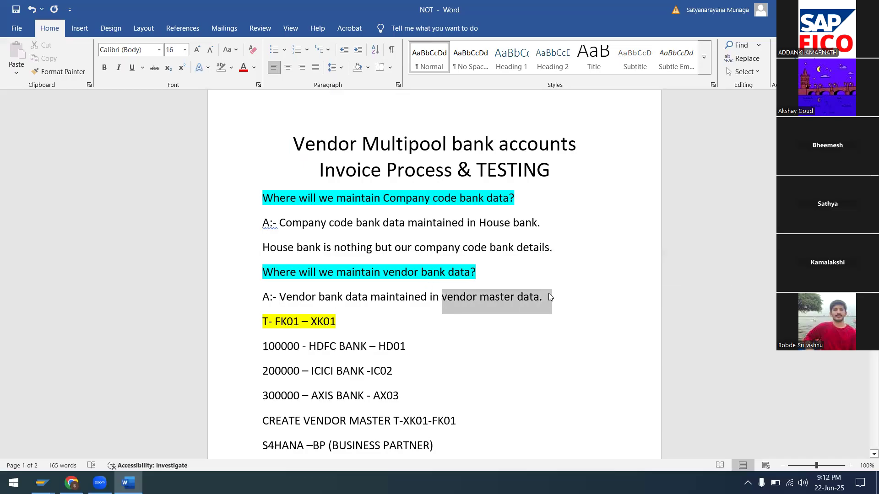
{"action": "left_click", "coordinate": [100, 70]}
{"action": "left_click", "coordinate": [519, 333]}
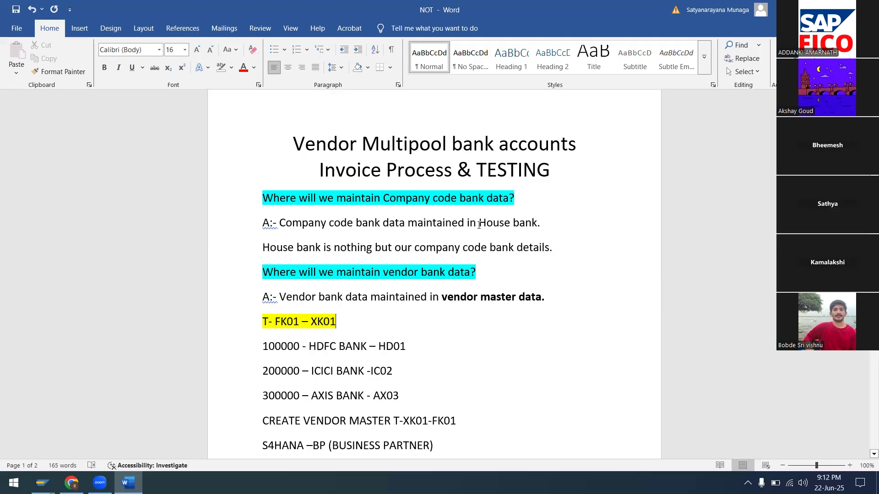
Make 'House bank.' bold in the company code answer line.
{"action": "left_click_drag", "start_coordinate": [478, 225], "coordinate": [545, 225]}
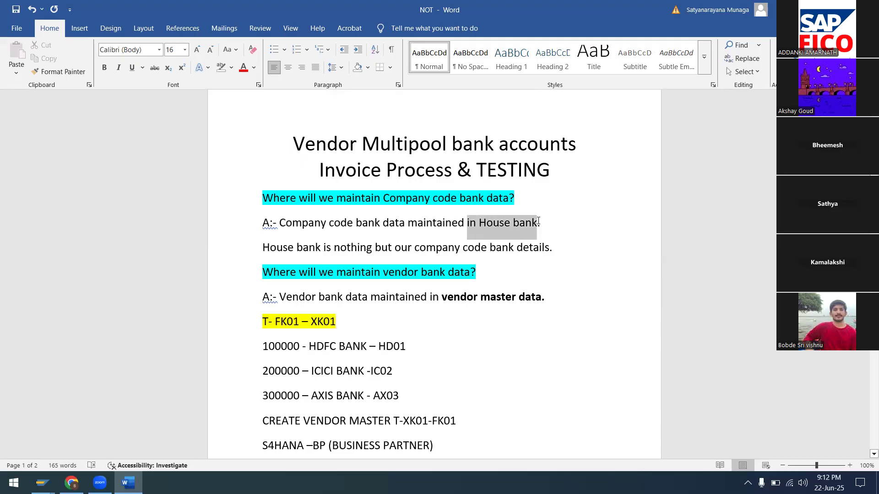
{"action": "key", "text": "Right"}
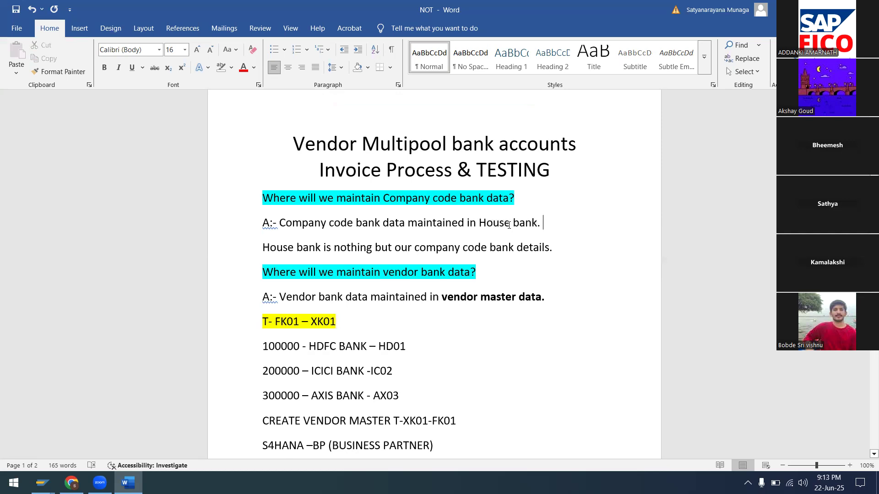
{"action": "double_click", "coordinate": [480, 223]}
{"action": "left_click_drag", "start_coordinate": [534, 223], "coordinate": [543, 222]}
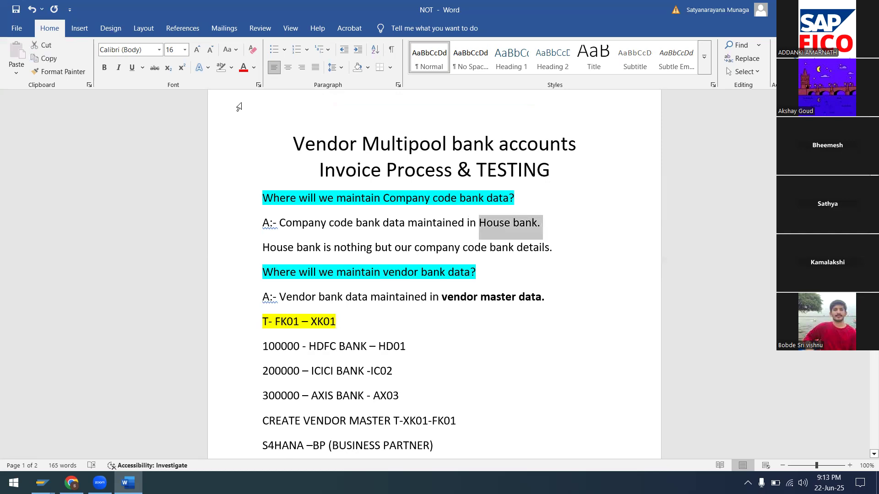
{"action": "left_click", "coordinate": [105, 71]}
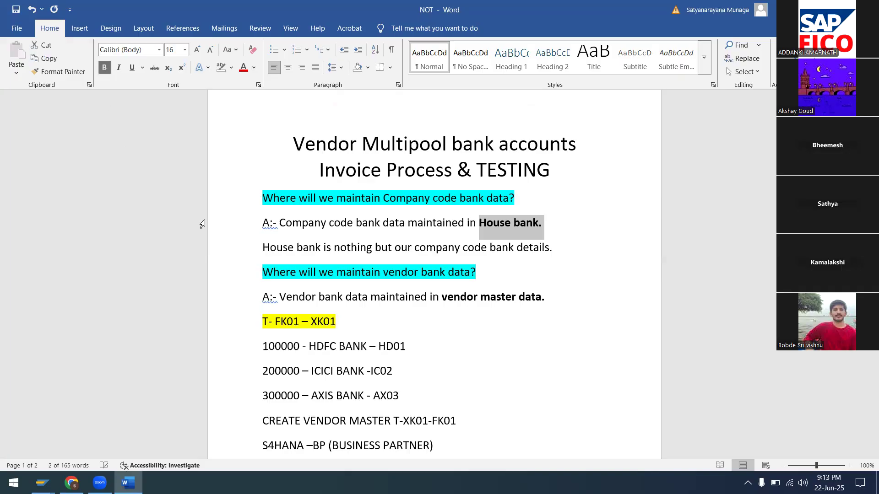
{"action": "left_click", "coordinate": [463, 331]}
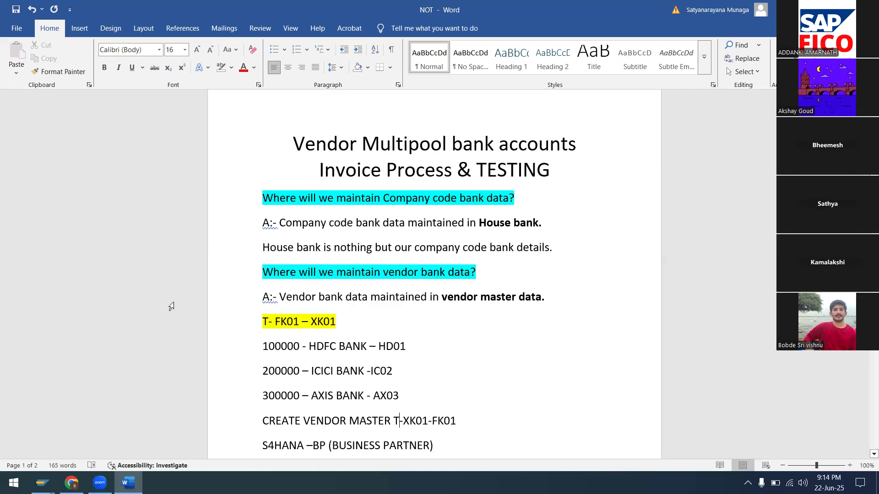
{"action": "left_click_drag", "start_coordinate": [263, 346], "coordinate": [435, 346]}
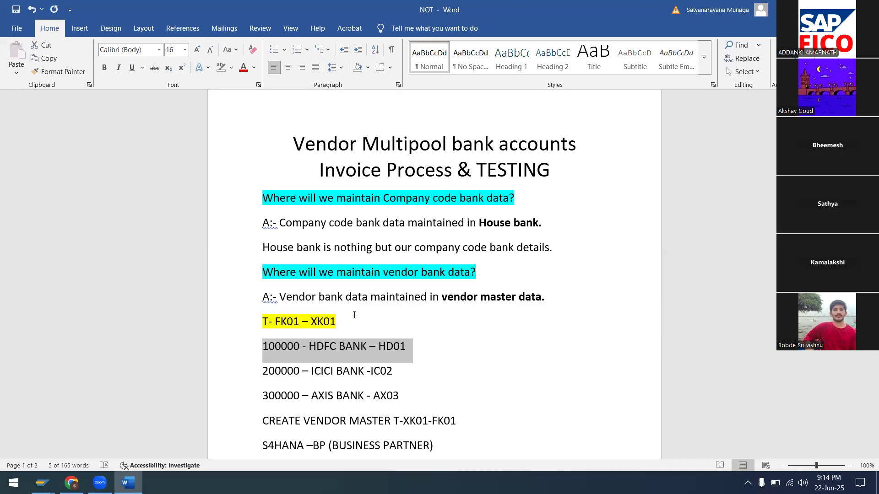
{"action": "scroll", "coordinate": [269, 382], "scroll_direction": "down", "scroll_amount": 2}
{"action": "left_click_drag", "start_coordinate": [264, 392], "coordinate": [464, 389]}
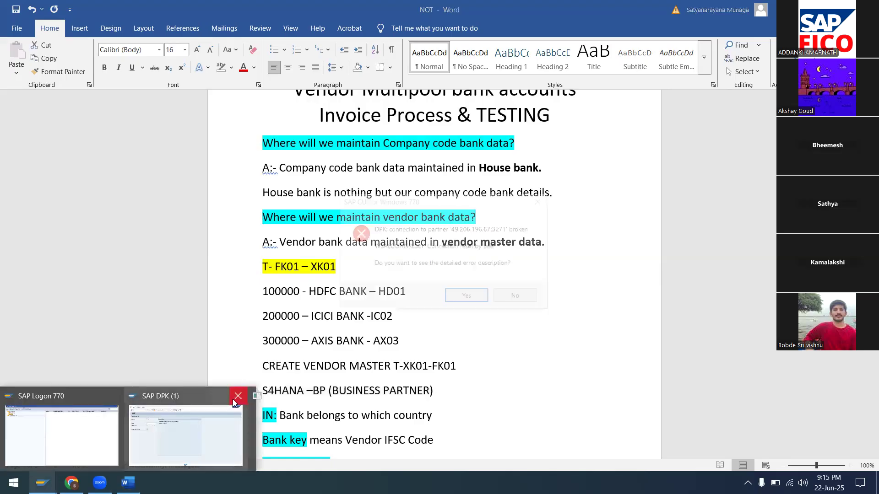
Dismiss the connection error and log back on to client 800 through SAP Logon.
{"action": "left_click", "coordinate": [467, 297]}
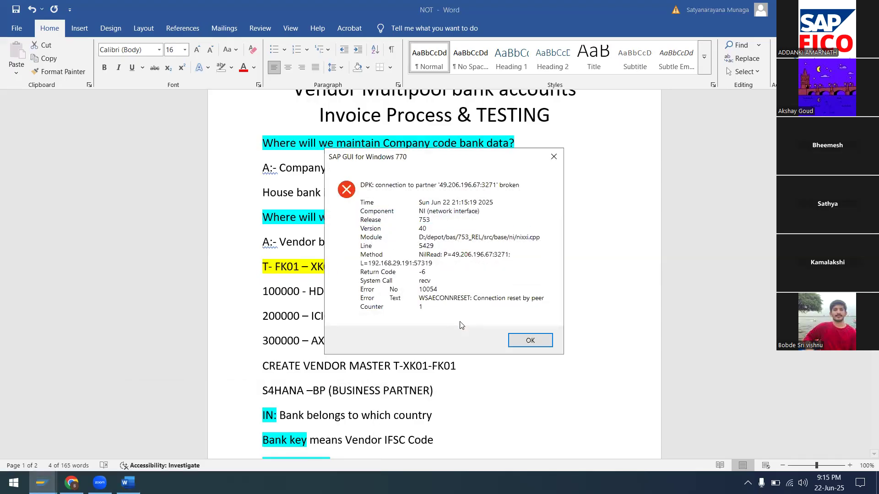
{"action": "left_click", "coordinate": [524, 344]}
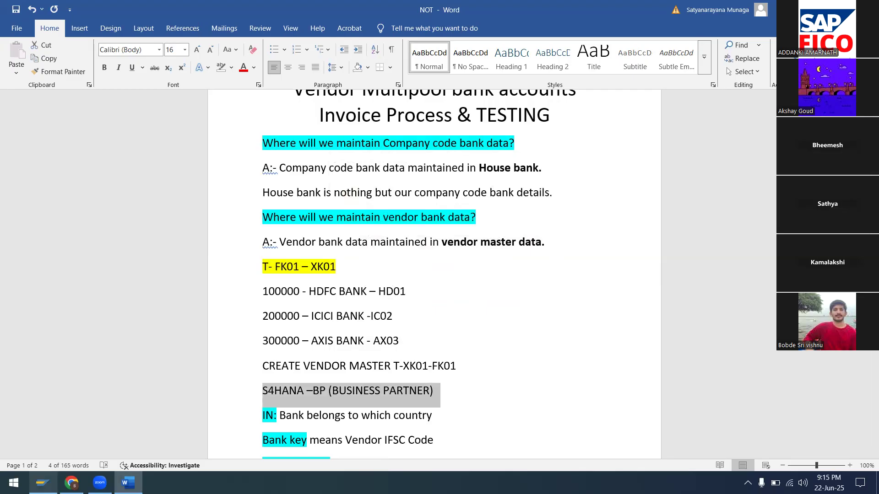
{"action": "mouse_move", "coordinate": [42, 483]}
{"action": "left_click", "coordinate": [78, 401]}
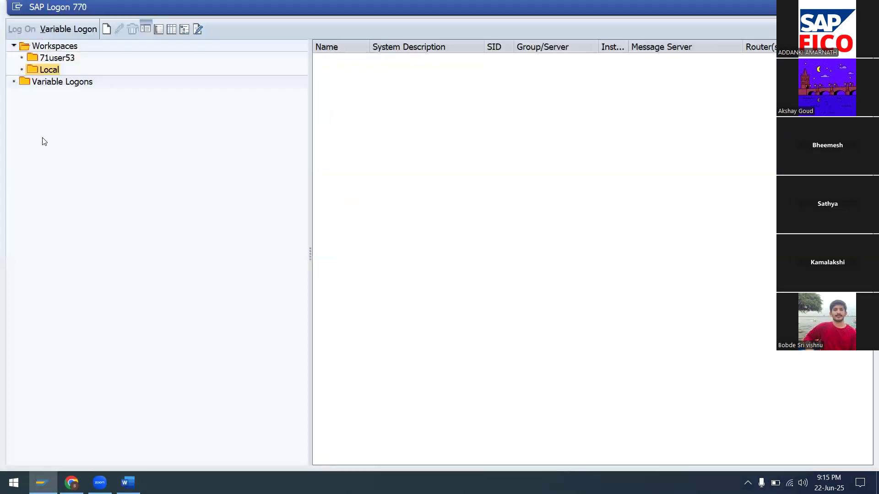
{"action": "left_click", "coordinate": [53, 85]}
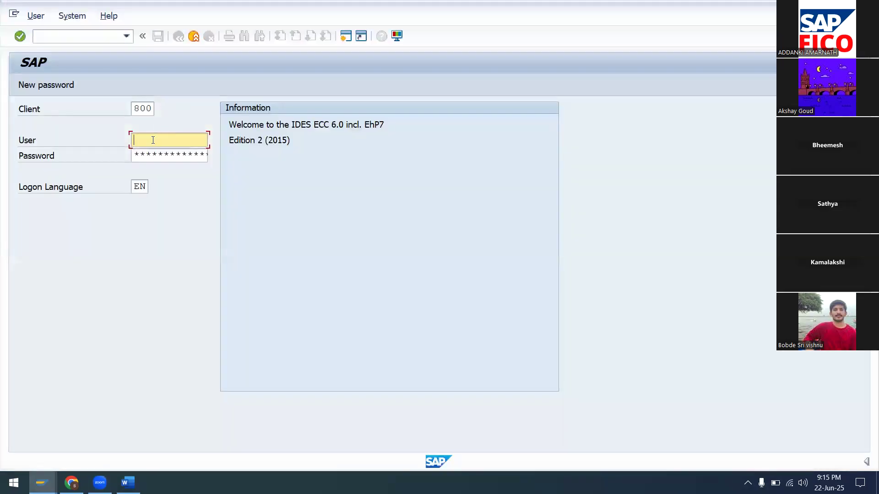
{"action": "type", "text": "7"}
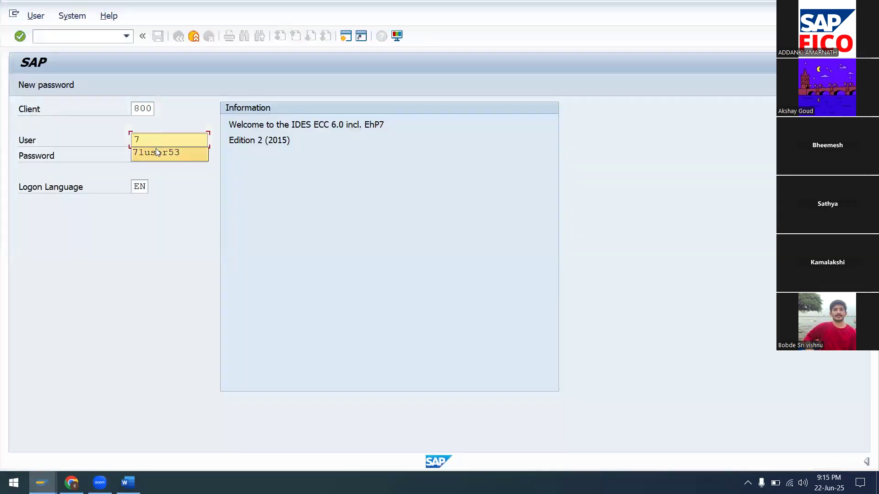
{"action": "left_click", "coordinate": [155, 149]}
{"action": "type", "text": "*"}
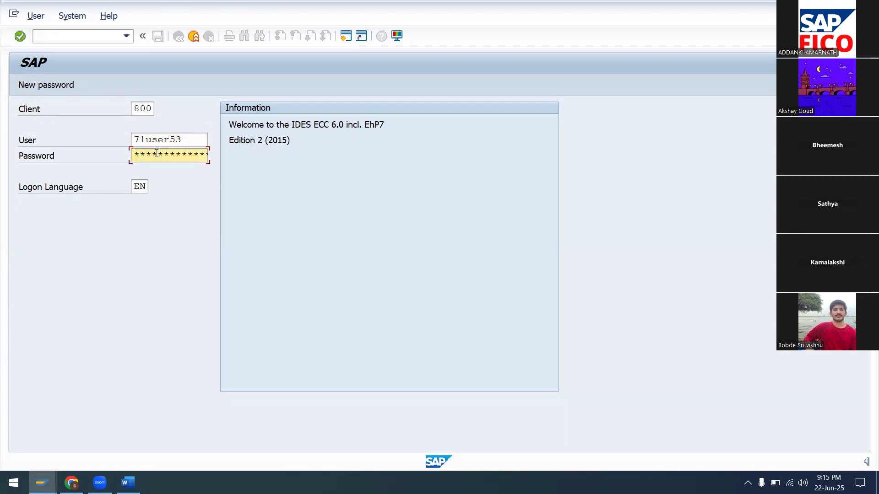
{"action": "key", "text": "Return"}
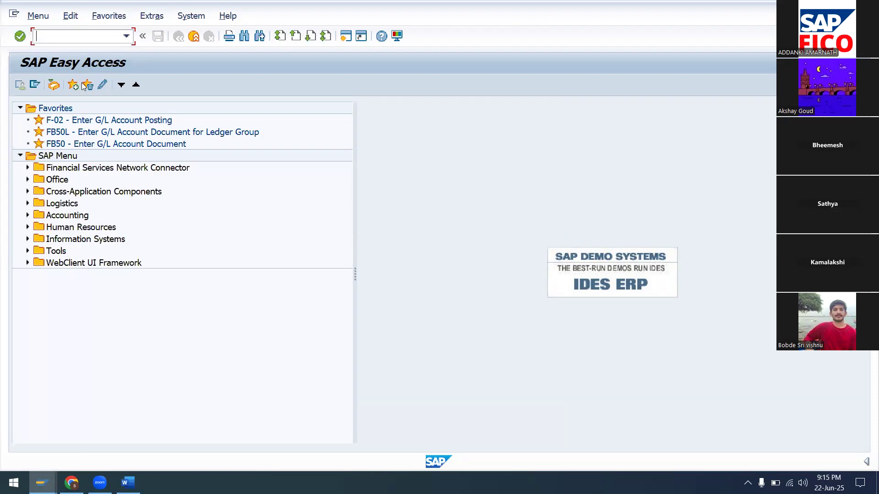
Run transaction FK01 to reach the Create Vendor initial screen.
{"action": "key", "text": "Caps_Lock"}
{"action": "type", "text": "FK01"}
{"action": "key", "text": "BackSpace"}
{"action": "type", "text": "1"}
{"action": "key", "text": "Return"}
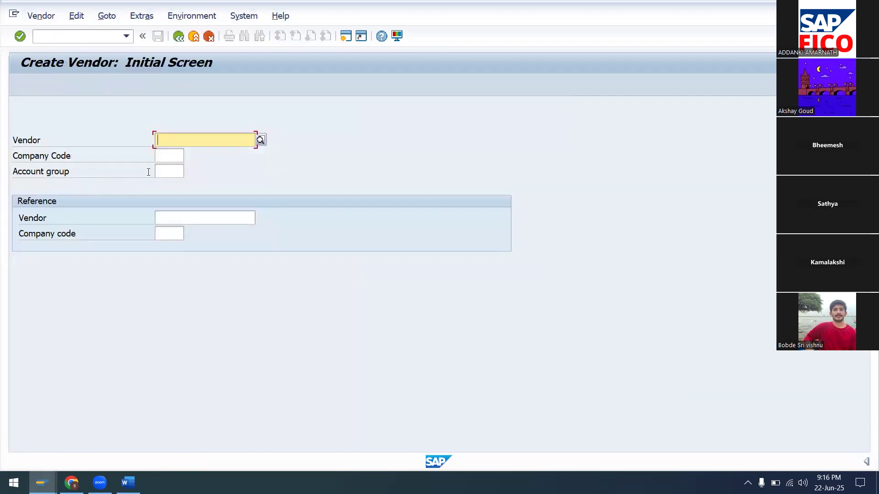
Enter company code SA99 and account group SADV, then continue to the address screen.
{"action": "left_click", "coordinate": [171, 151]}
{"action": "type", "text": "SA99"}
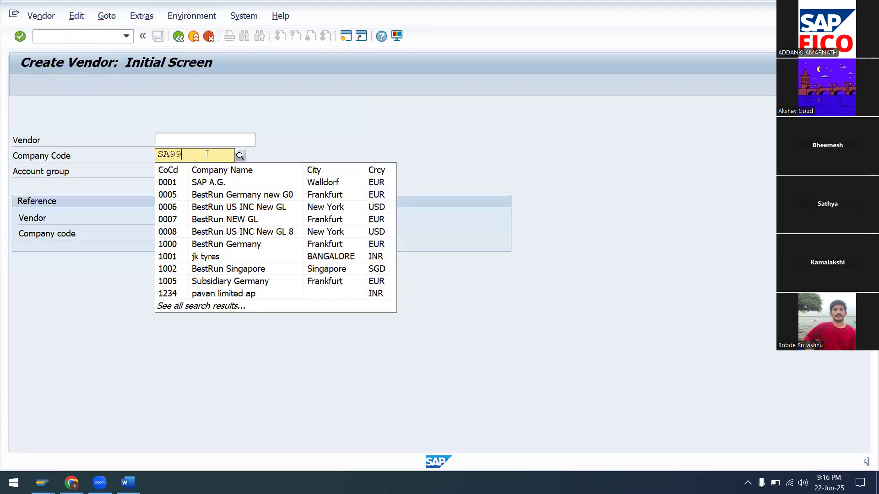
{"action": "left_click", "coordinate": [285, 151]}
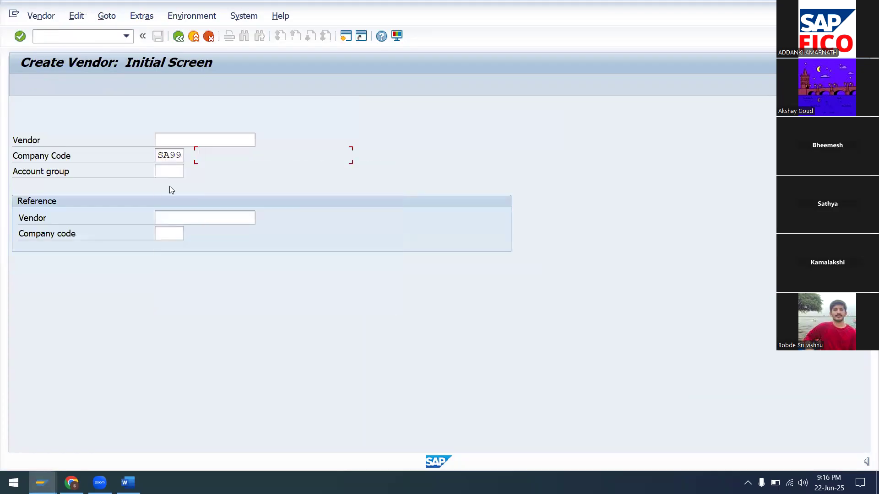
{"action": "left_click", "coordinate": [203, 143]}
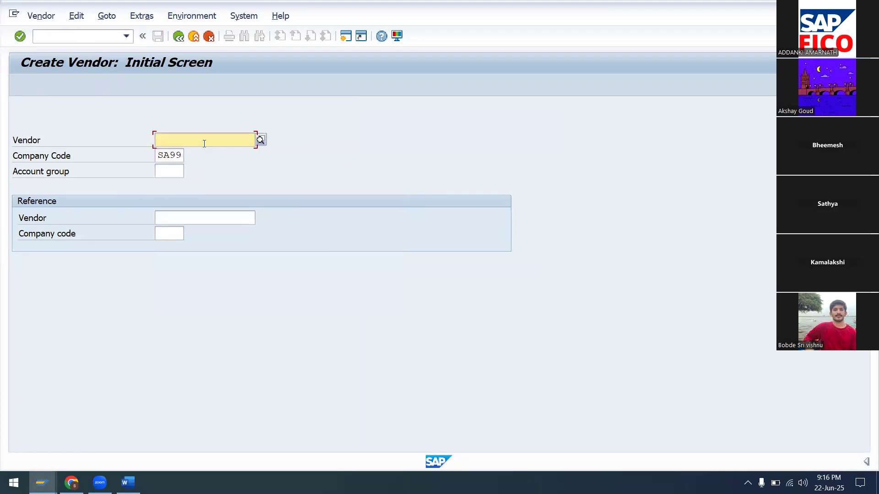
{"action": "left_click", "coordinate": [261, 141]}
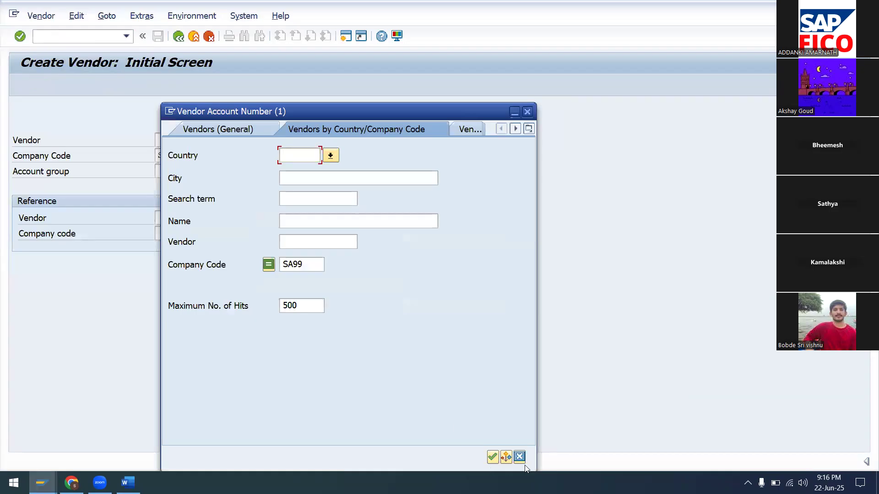
{"action": "left_click", "coordinate": [519, 457]}
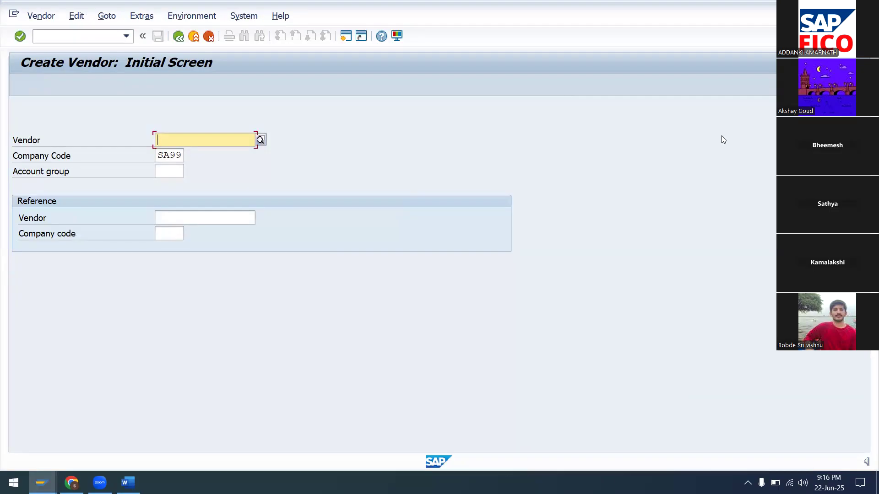
{"action": "left_click", "coordinate": [163, 170]}
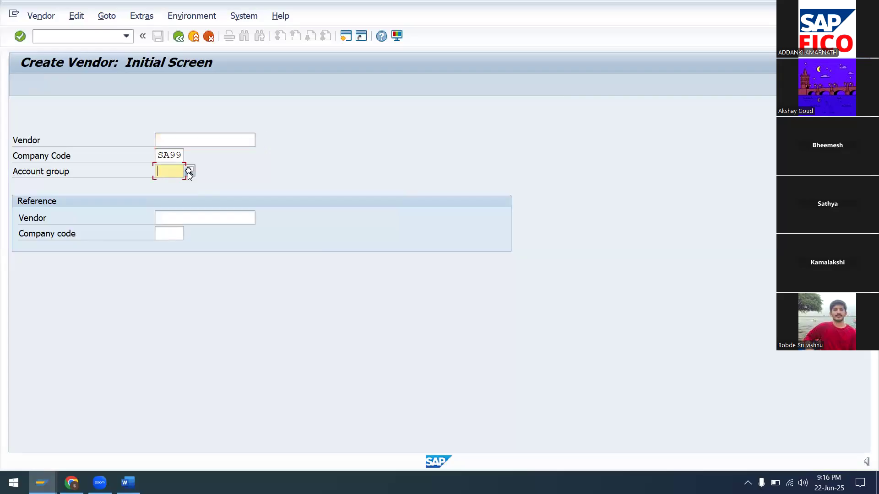
{"action": "type", "text": "SA"}
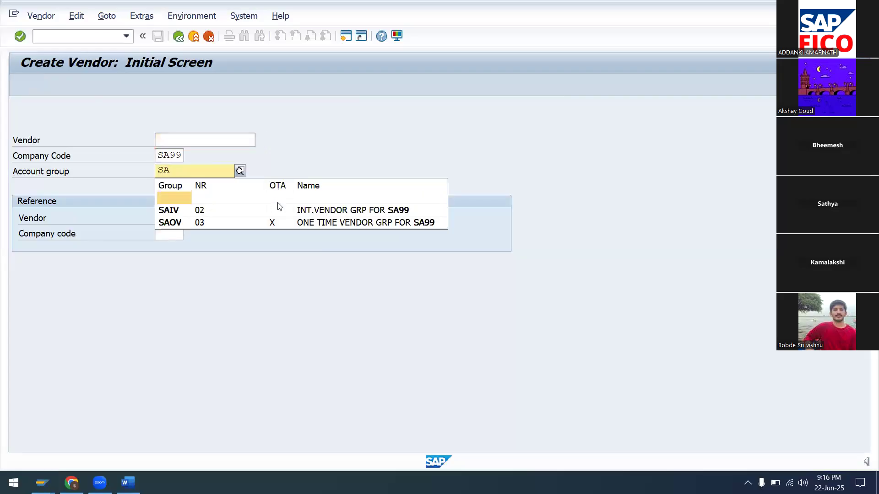
{"action": "left_click", "coordinate": [280, 197]}
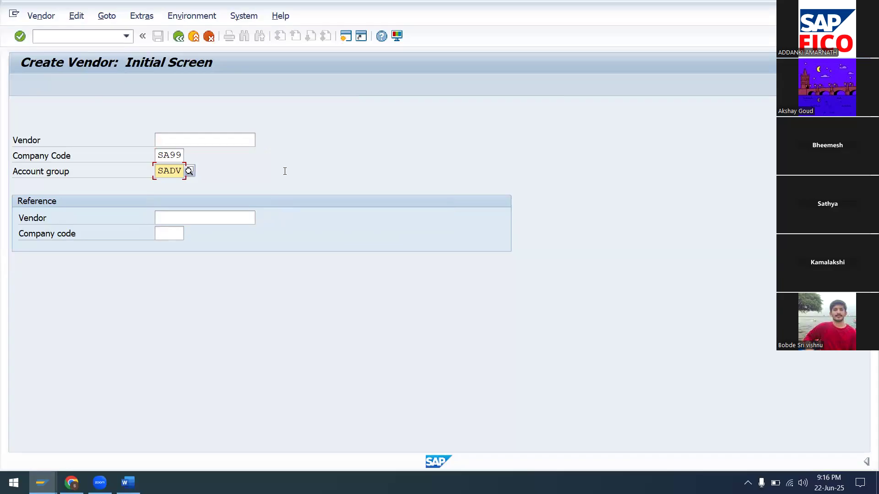
{"action": "key", "text": "Return"}
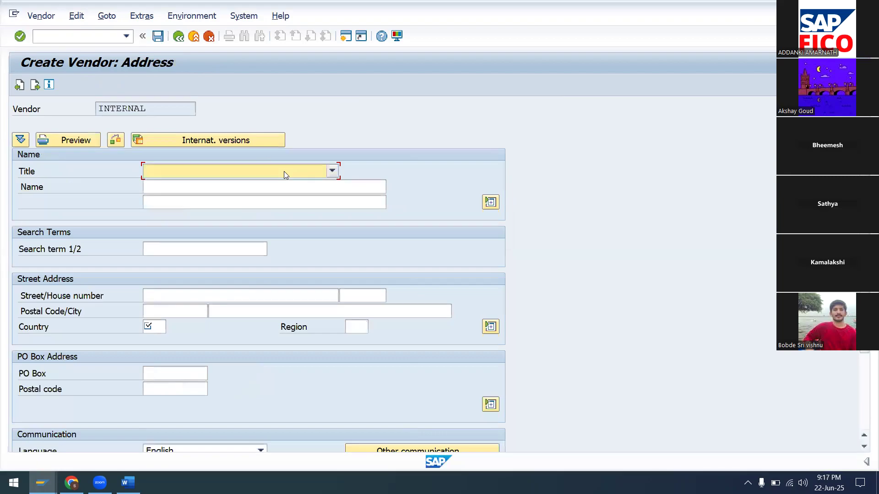
Set the vendor title to Company and the name to KAMALA & CO.
{"action": "left_click", "coordinate": [332, 171]}
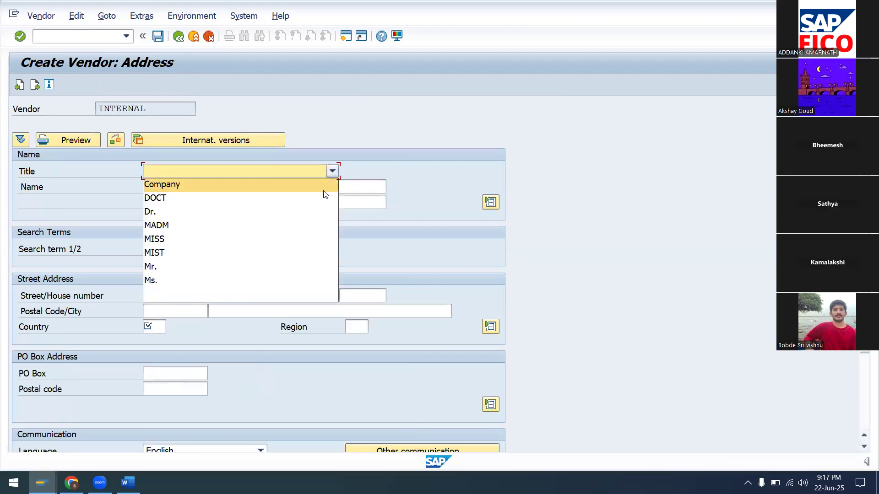
{"action": "left_click", "coordinate": [323, 190]}
{"action": "left_click", "coordinate": [330, 188]}
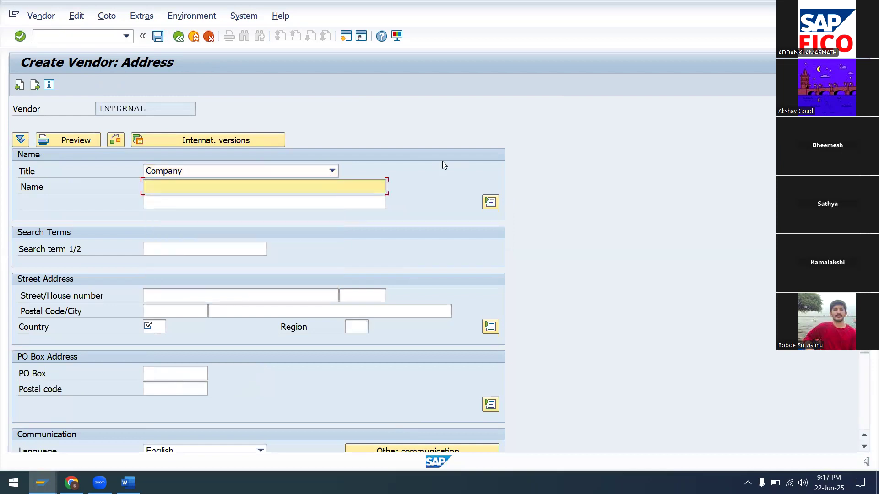
{"action": "type", "text": "KAMALA & CO"}
{"action": "left_click", "coordinate": [325, 269]}
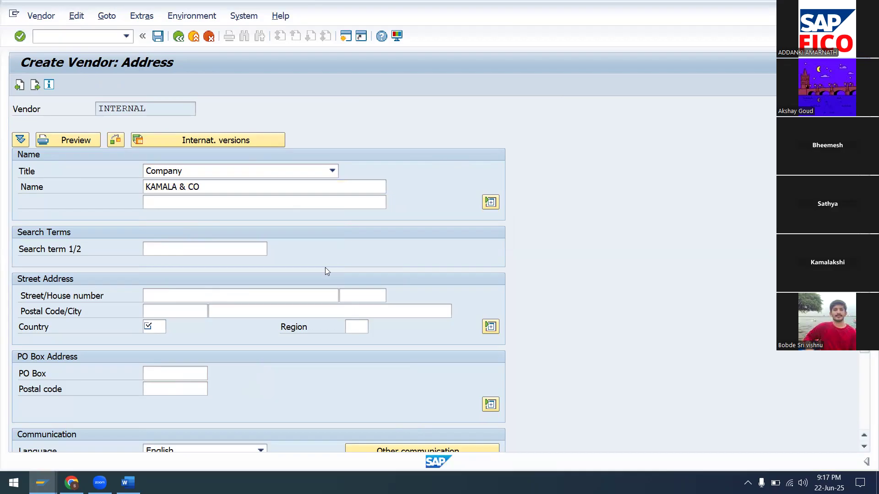
{"action": "left_click", "coordinate": [178, 293]}
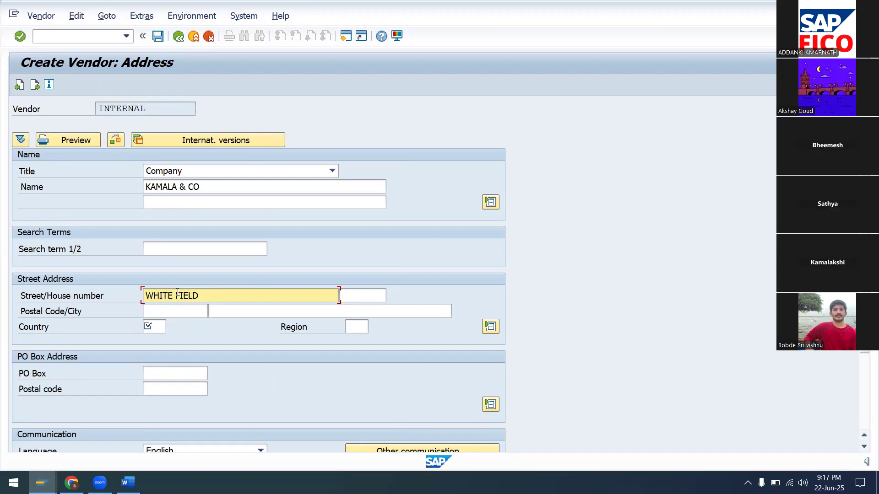
{"action": "key", "text": "Tab"}
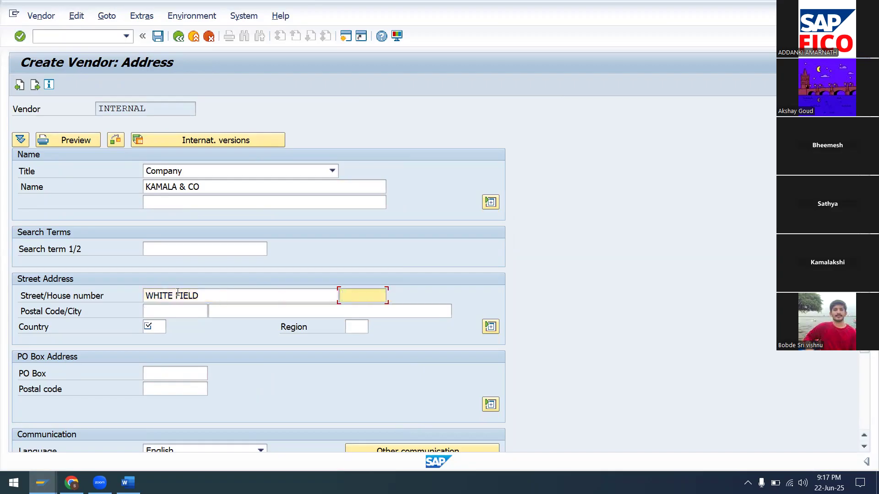
{"action": "left_click", "coordinate": [173, 311]}
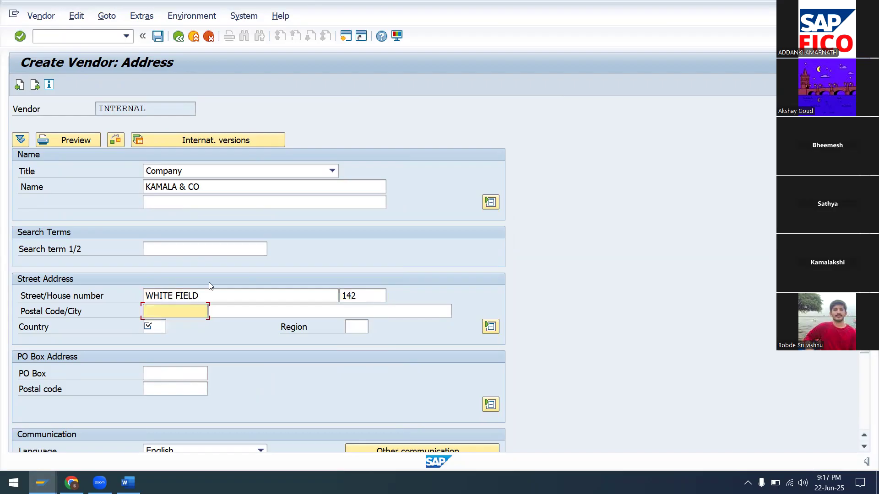
{"action": "type", "text": "500012"}
{"action": "key", "text": "Tab"}
{"action": "type", "text": "BAN"}
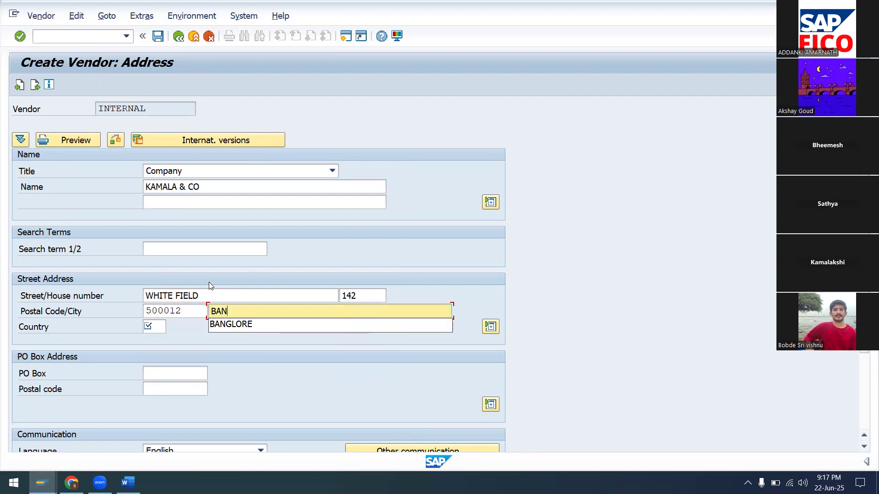
{"action": "left_click", "coordinate": [245, 325]}
Set the vendor's country to India (IN) and region to Karnataka.
{"action": "left_click", "coordinate": [162, 332]}
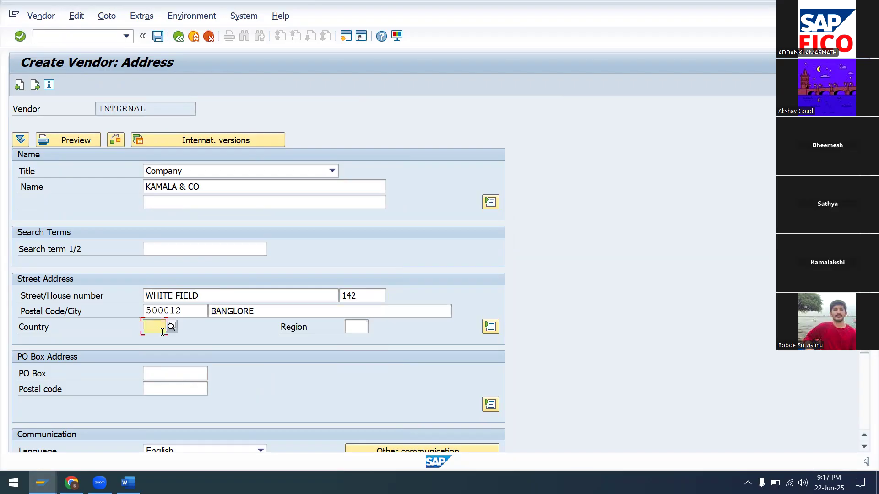
{"action": "type", "text": "IN"}
{"action": "key", "text": "Tab"}
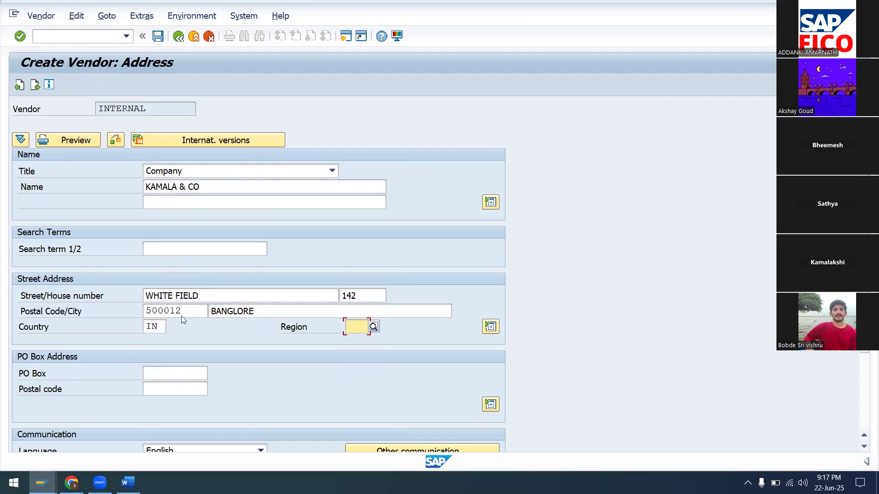
{"action": "left_click", "coordinate": [372, 327]}
{"action": "left_click", "coordinate": [385, 220]}
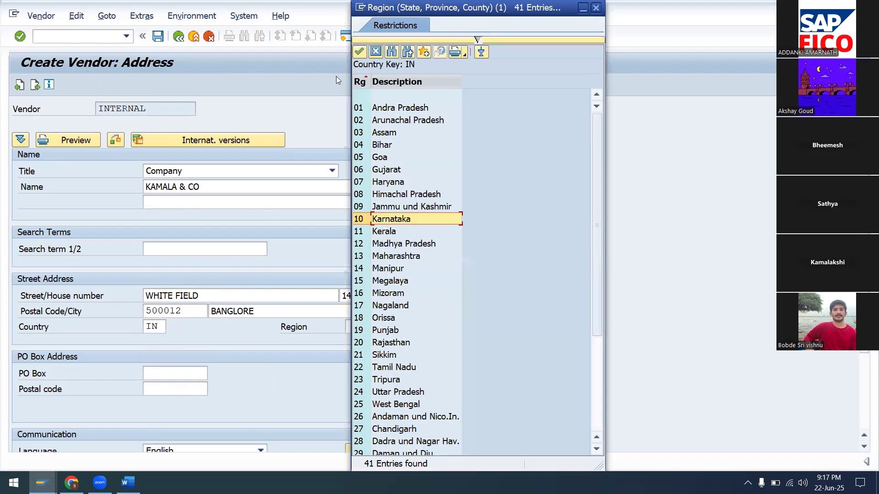
{"action": "key", "text": "Return"}
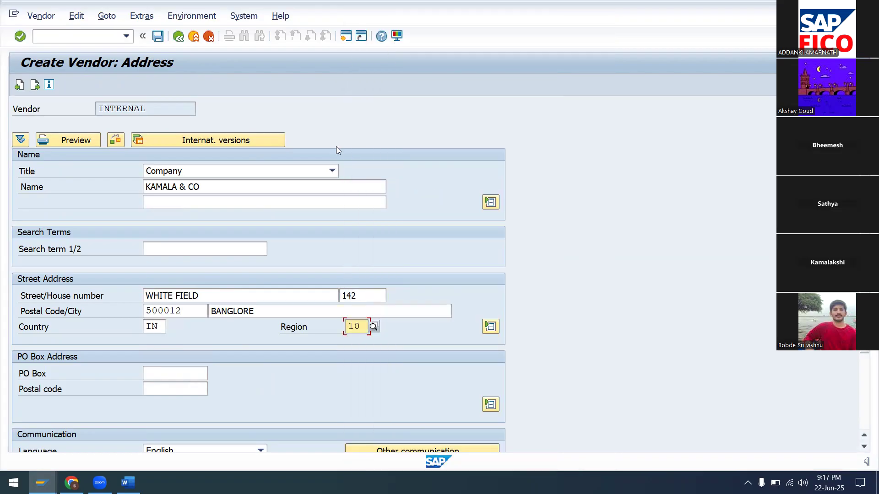
{"action": "left_click", "coordinate": [174, 373]}
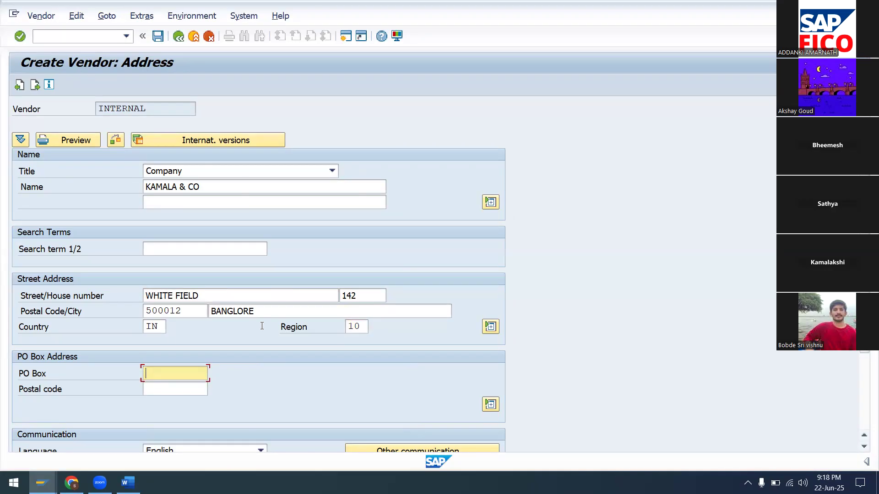
{"action": "type", "text": "14"}
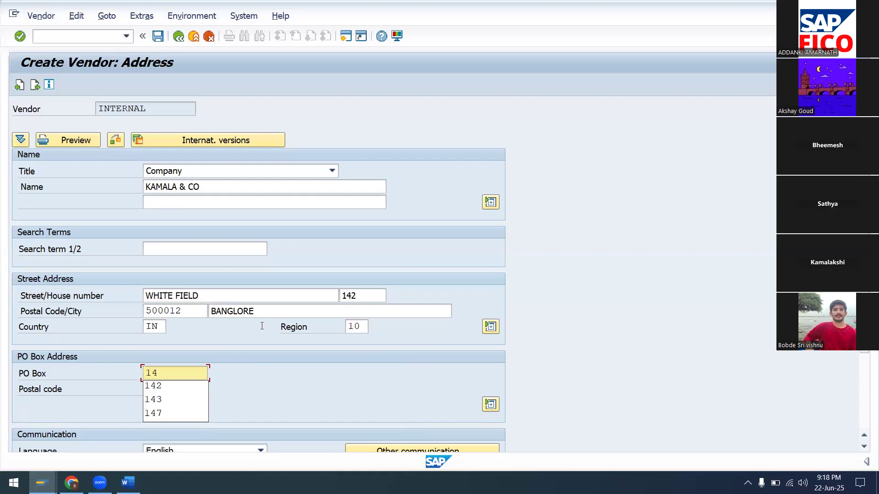
{"action": "type", "text": "2"}
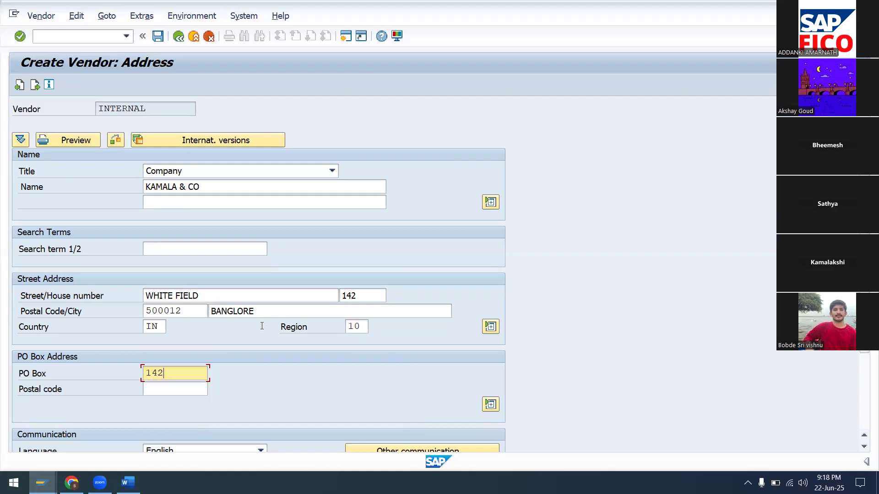
{"action": "key", "text": "BackSpace"}
{"action": "type", "text": "3"}
{"action": "key", "text": "Tab"}
{"action": "type", "text": "500012"}
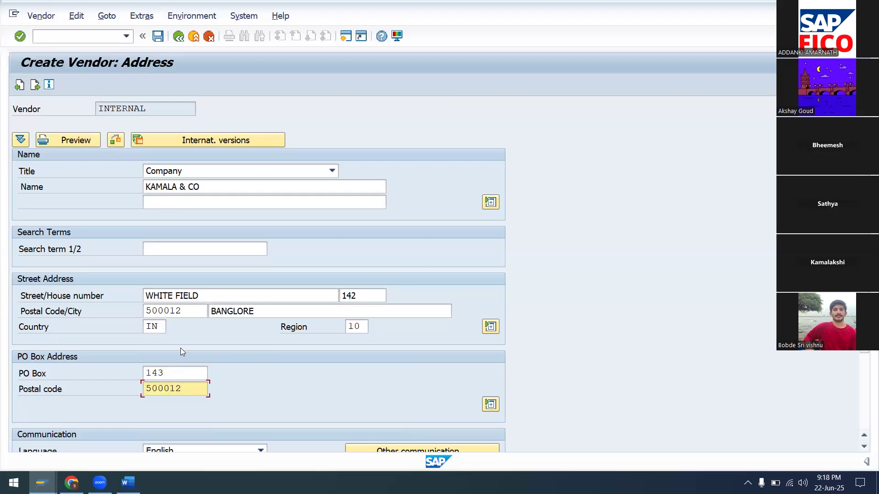
{"action": "scroll", "coordinate": [295, 323], "scroll_direction": "down", "scroll_amount": 5}
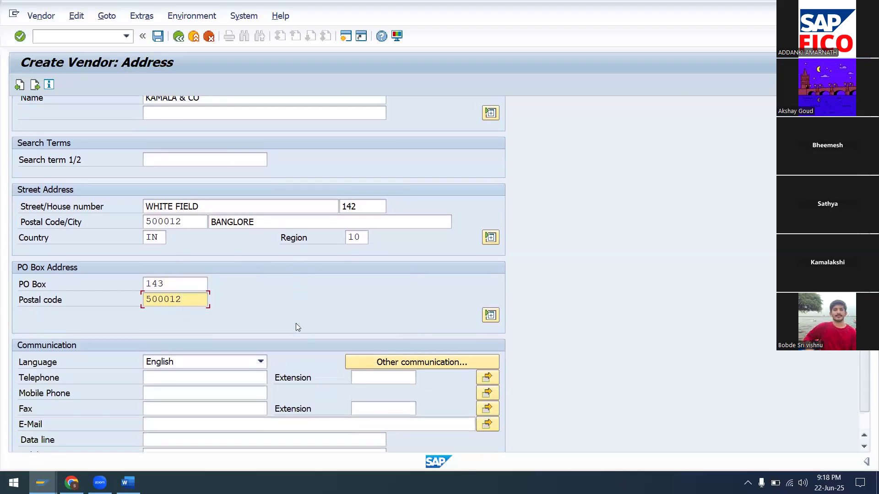
{"action": "scroll", "coordinate": [296, 323], "scroll_direction": "down", "scroll_amount": 2}
{"action": "scroll", "coordinate": [296, 323], "scroll_direction": "up", "scroll_amount": 5}
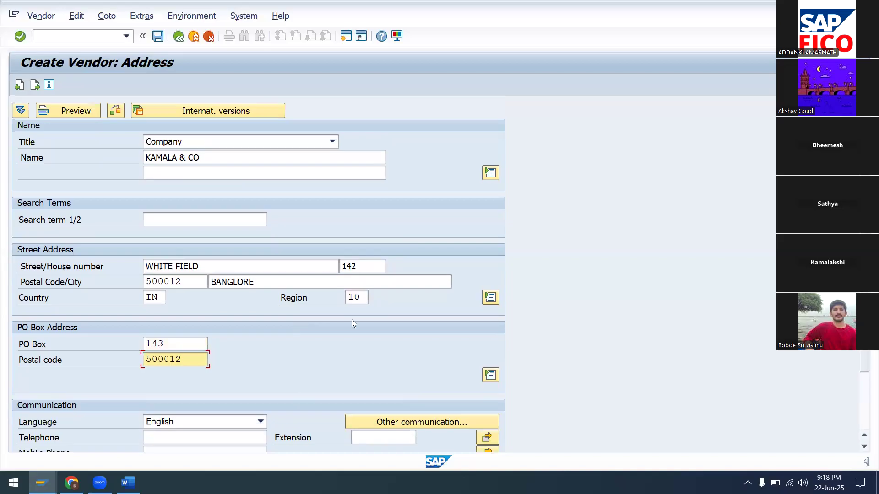
{"action": "scroll", "coordinate": [352, 320], "scroll_direction": "up", "scroll_amount": 2}
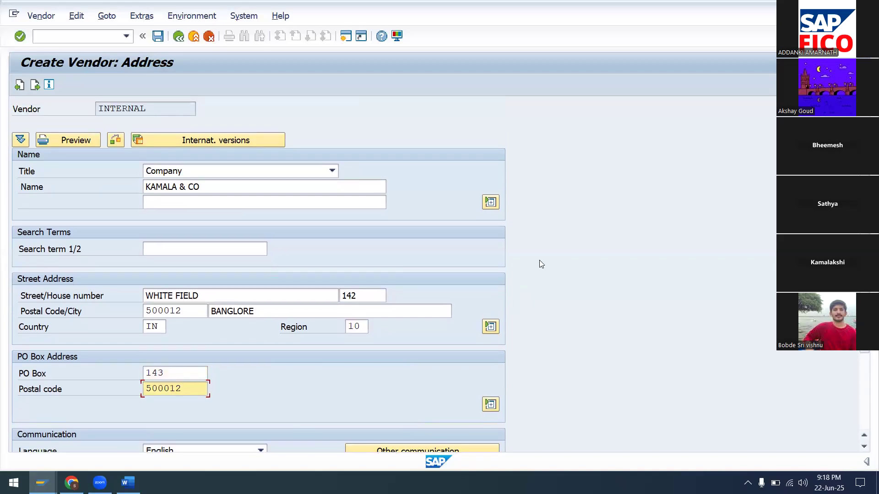
{"action": "key", "text": "Return"}
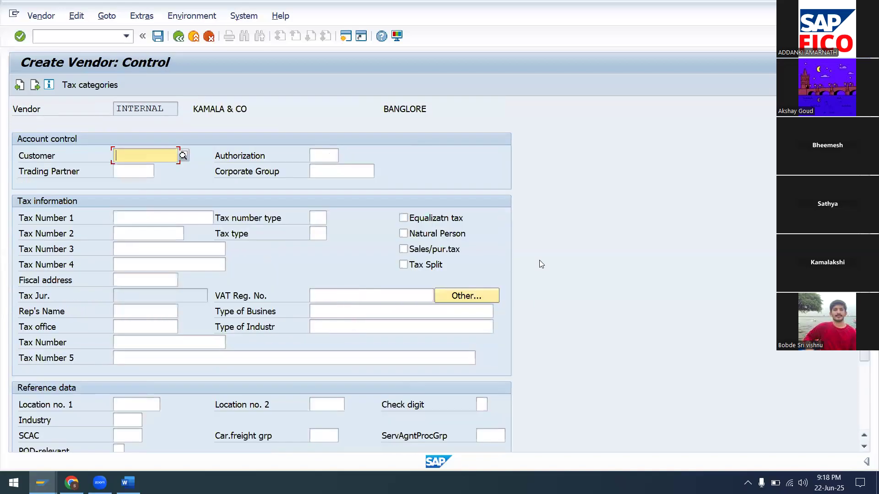
On Payment transactions, enter bank row IN, HDFC123, its account number and holder KAMALA&CO.
{"action": "key", "text": "Return"}
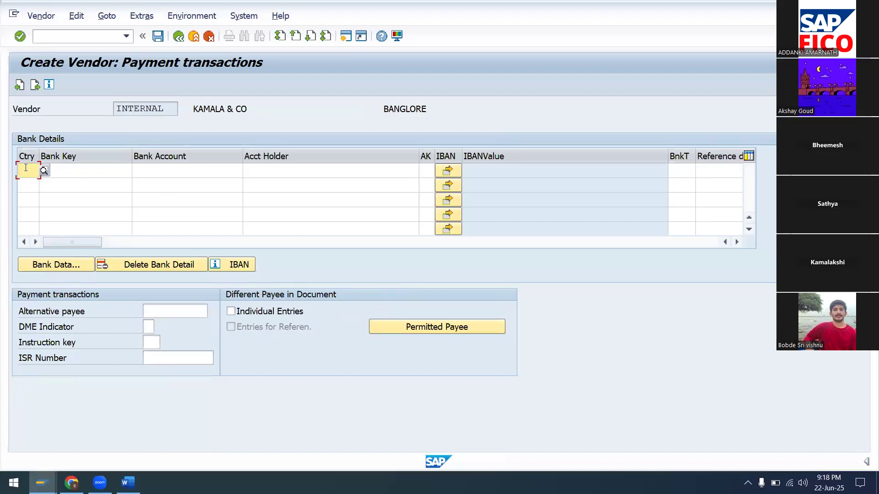
{"action": "type", "text": "IN"}
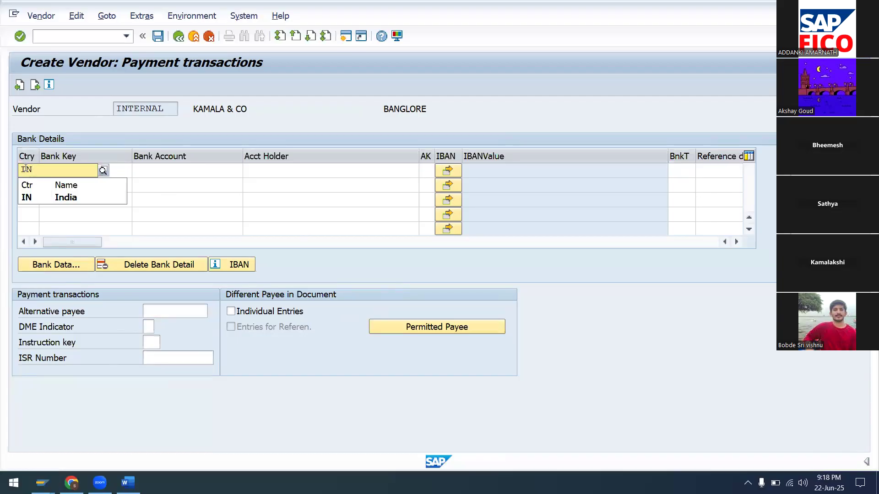
{"action": "key", "text": "Tab"}
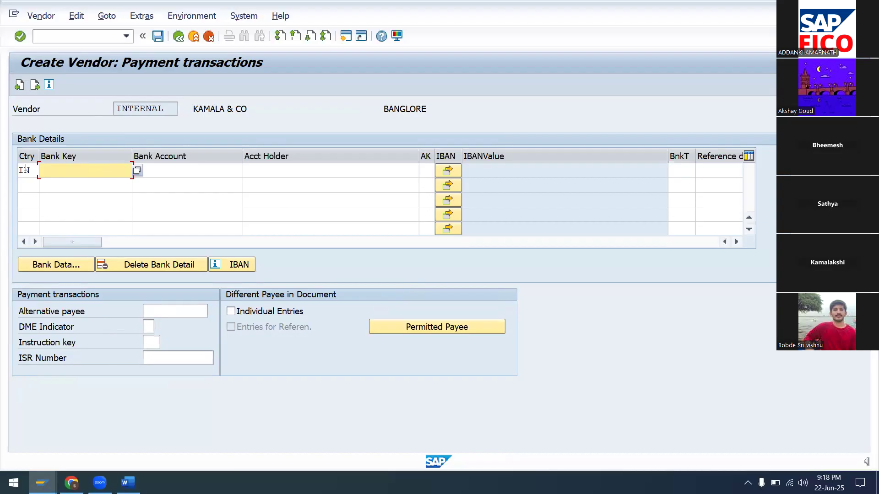
{"action": "type", "text": "SB"}
{"action": "type", "text": "IN"}
{"action": "key", "text": "BackSpace"}
{"action": "key", "text": "BackSpace"}
{"action": "key", "text": "BackSpace"}
{"action": "key", "text": "BackSpace"}
{"action": "type", "text": "HDFC123"}
{"action": "key", "text": "Tab"}
{"action": "type", "text": "1"}
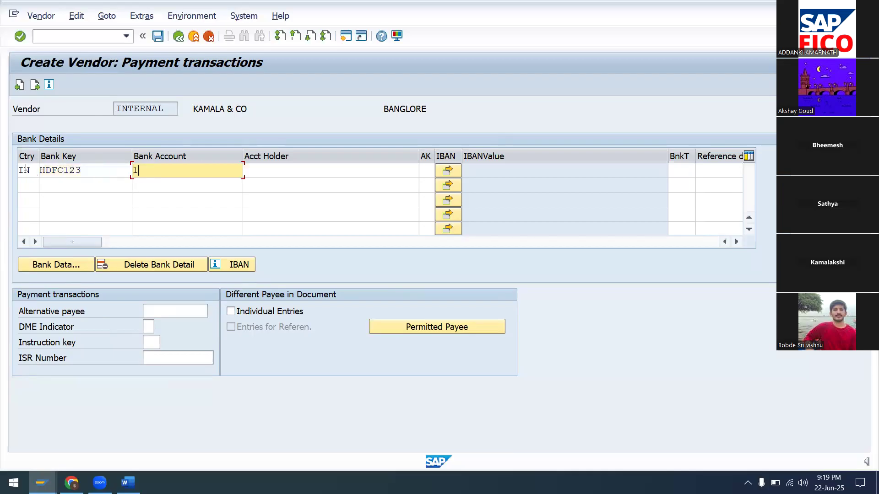
{"action": "key", "text": "Tab"}
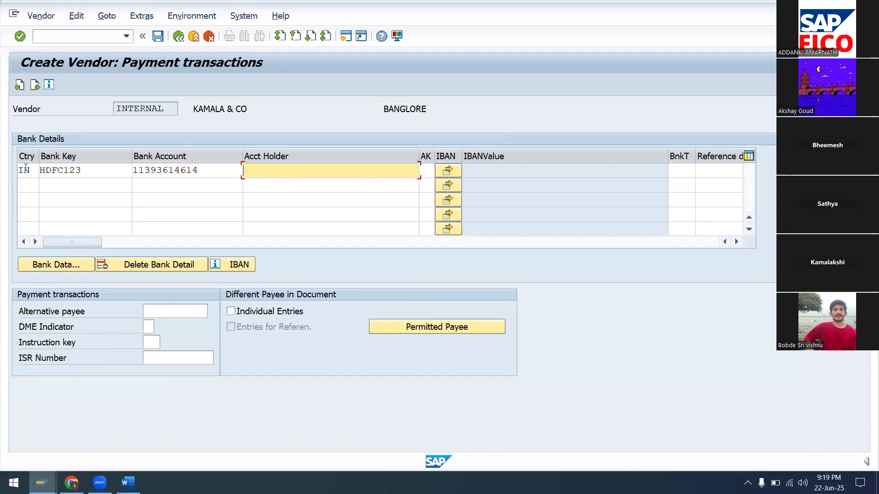
{"action": "type", "text": "KAMALA&CO"}
Enter bank type HD01 in the HDFC123 row, then open its Bank Data.
{"action": "left_click", "coordinate": [682, 170]}
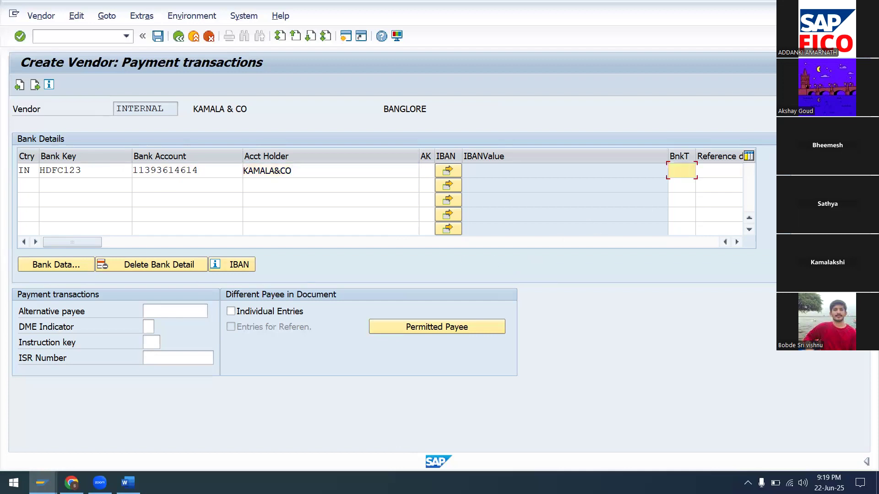
{"action": "left_click_drag", "start_coordinate": [51, 242], "coordinate": [278, 243]}
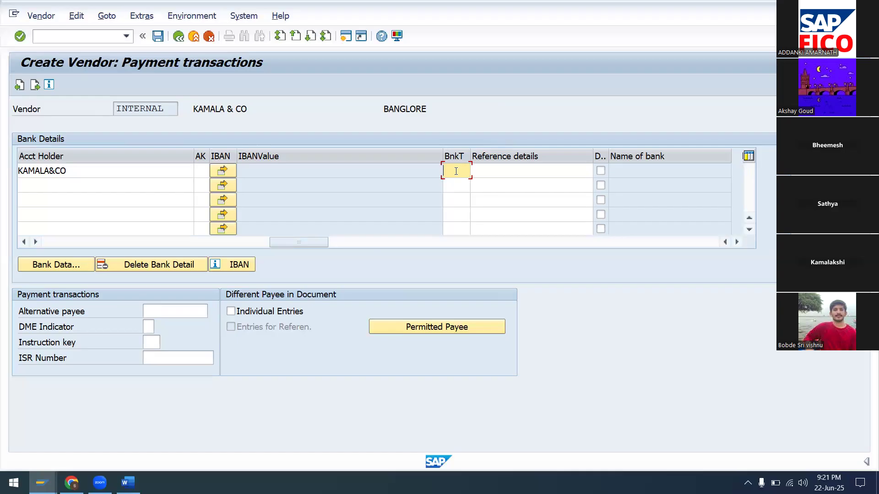
{"action": "type", "text": "HD01"}
{"action": "key", "text": "Tab"}
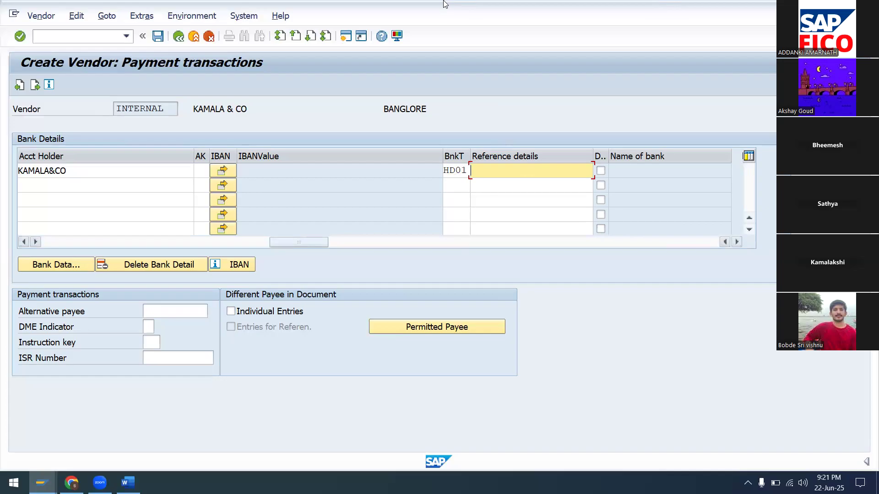
{"action": "left_click", "coordinate": [51, 266]}
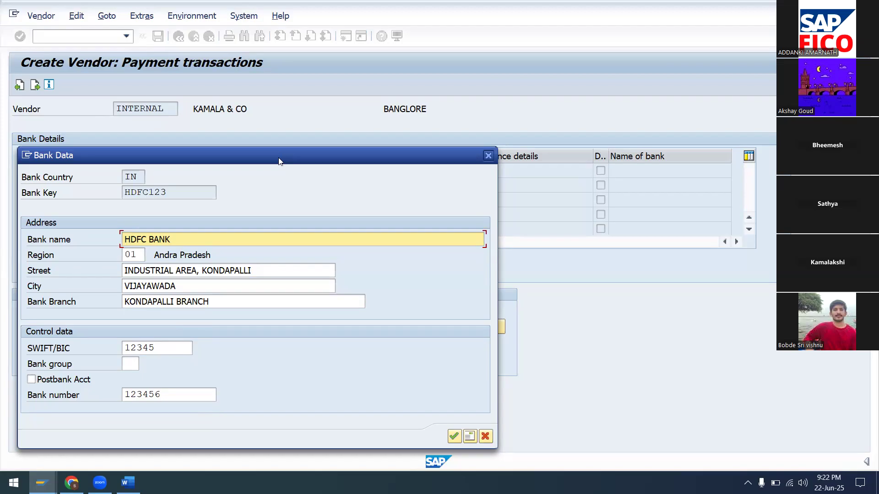
Set the HDFC123 bank's region to 10 Karnataka.
{"action": "left_click_drag", "start_coordinate": [279, 158], "coordinate": [288, 118]}
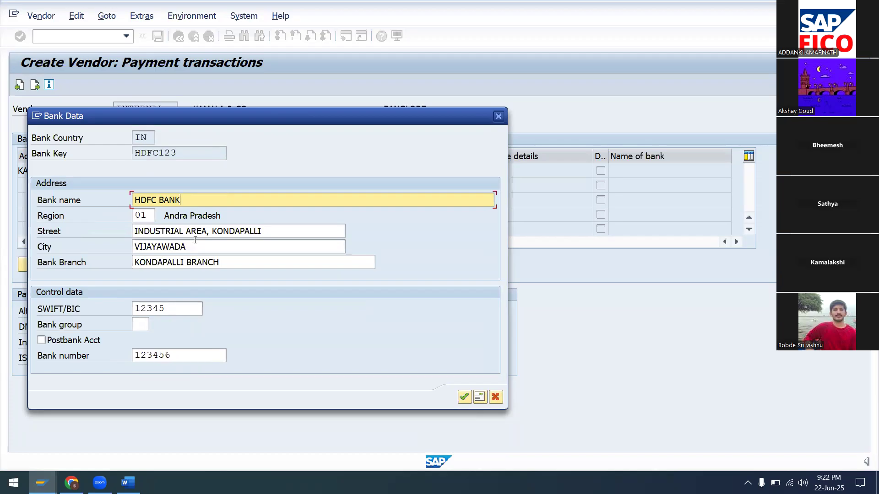
{"action": "left_click", "coordinate": [148, 214]}
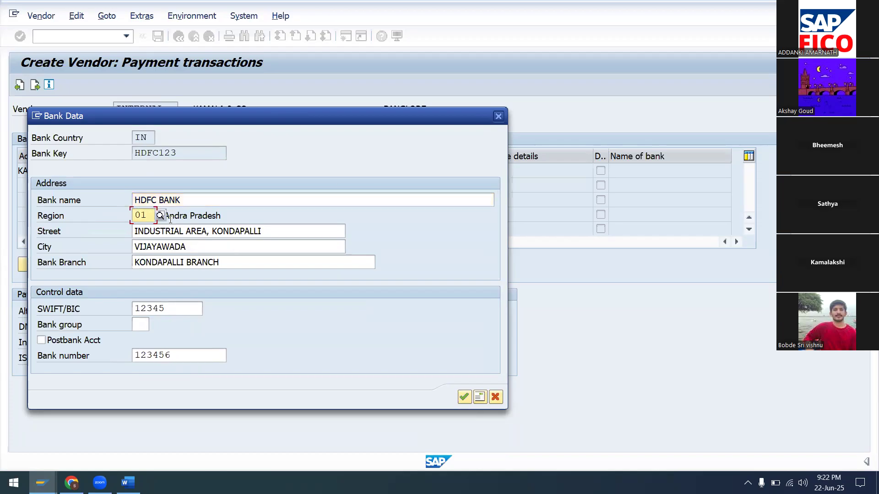
{"action": "left_click", "coordinate": [160, 215]}
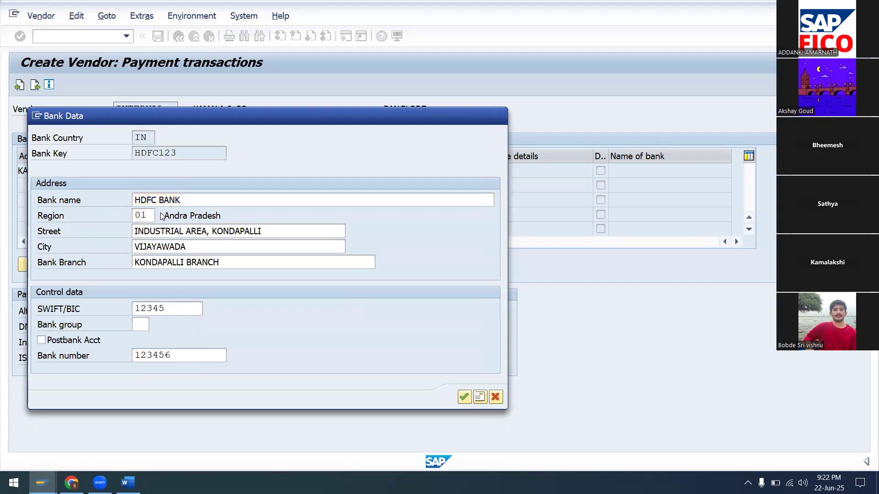
{"action": "scroll", "coordinate": [192, 220], "scroll_direction": "down", "scroll_amount": 3}
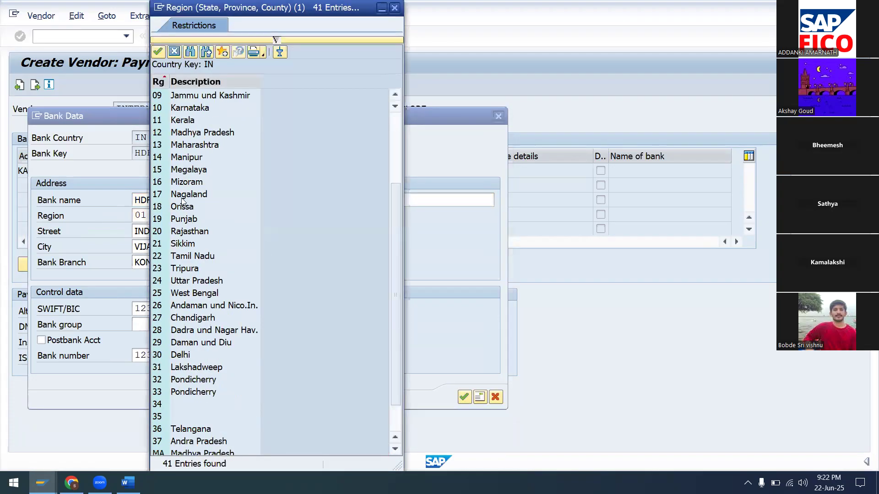
{"action": "left_click", "coordinate": [174, 51]}
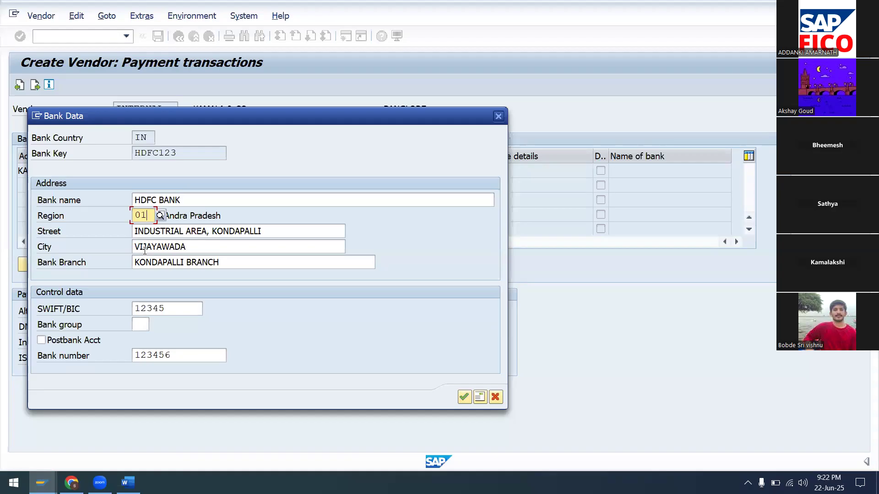
{"action": "left_click", "coordinate": [161, 215]}
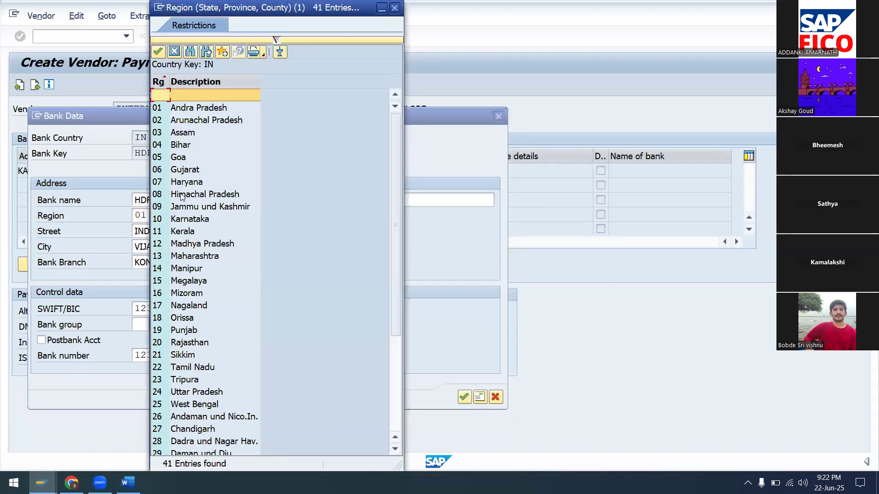
{"action": "left_click", "coordinate": [187, 220]}
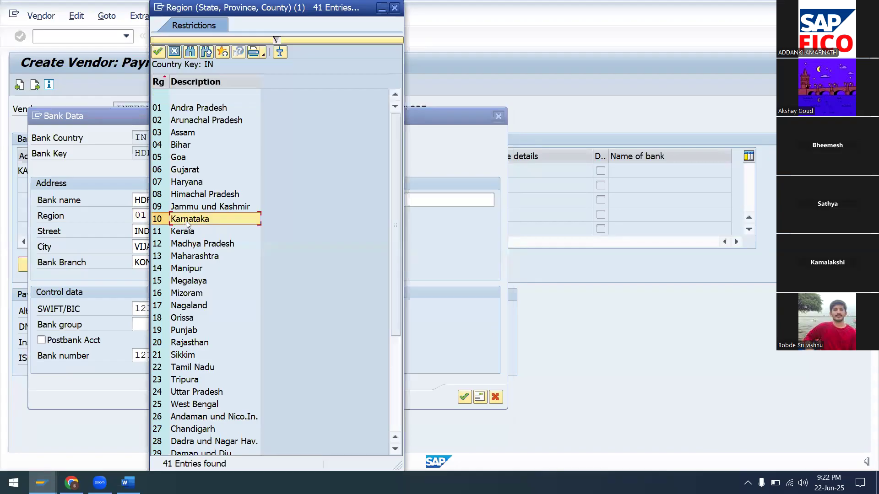
{"action": "left_click", "coordinate": [158, 52]}
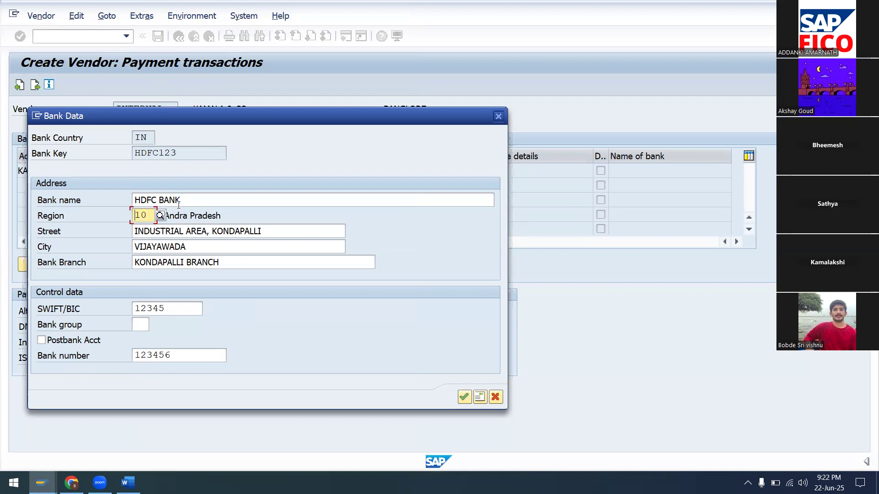
Change the bank's street to WHITE FIELD, city to BANGLORE and branch to BANGLORE BRANCH.
{"action": "left_click", "coordinate": [290, 235]}
{"action": "key", "text": "BackSpace"}
{"action": "key", "text": "BackSpace"}
{"action": "key", "text": "BackSpace"}
{"action": "key", "text": "BackSpace"}
{"action": "key", "text": "BackSpace"}
{"action": "key", "text": "BackSpace"}
{"action": "key", "text": "BackSpace"}
{"action": "key", "text": "BackSpace"}
{"action": "key", "text": "BackSpace"}
{"action": "key", "text": "BackSpace"}
{"action": "key", "text": "BackSpace"}
{"action": "key", "text": "BackSpace"}
{"action": "key", "text": "BackSpace"}
{"action": "key", "text": "BackSpace"}
{"action": "key", "text": "BackSpace"}
{"action": "key", "text": "BackSpace"}
{"action": "key", "text": "BackSpace"}
{"action": "key", "text": "BackSpace"}
{"action": "key", "text": "BackSpace"}
{"action": "key", "text": "BackSpace"}
{"action": "type", "text": "WHITE FIELD"}
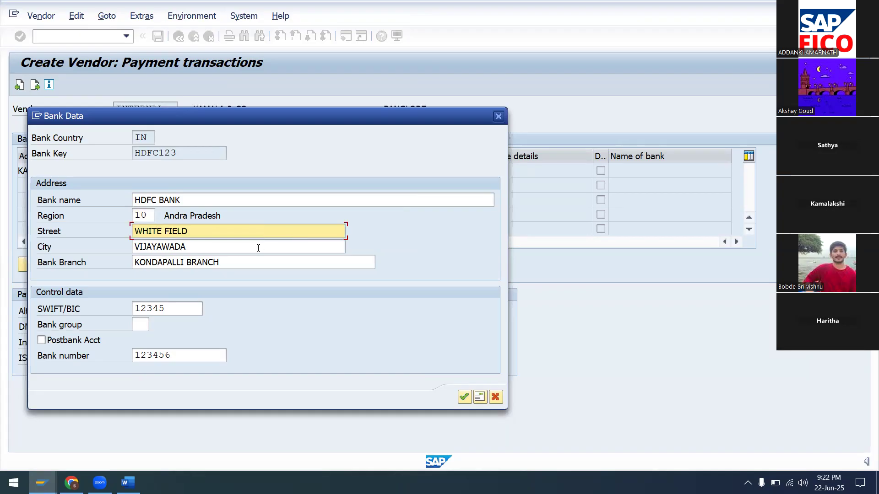
{"action": "left_click", "coordinate": [258, 248]}
{"action": "key", "text": "BackSpace"}
{"action": "key", "text": "BackSpace"}
{"action": "key", "text": "BackSpace"}
{"action": "key", "text": "BackSpace"}
{"action": "key", "text": "BackSpace"}
{"action": "key", "text": "BackSpace"}
{"action": "key", "text": "BackSpace"}
{"action": "key", "text": "BackSpace"}
{"action": "type", "text": "BANGA"}
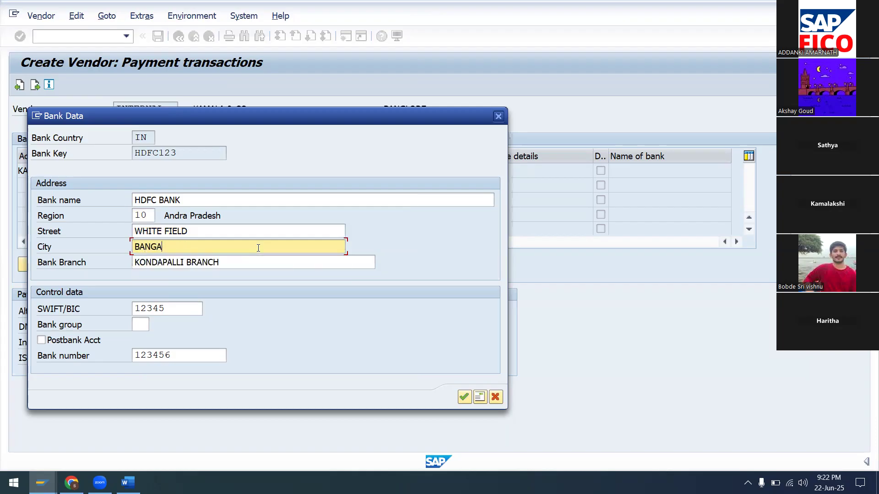
{"action": "key", "text": "BackSpace"}
{"action": "type", "text": "LORE"}
{"action": "left_click", "coordinate": [250, 265]}
{"action": "key", "text": "BackSpace"}
{"action": "key", "text": "BackSpace"}
{"action": "key", "text": "BackSpace"}
{"action": "key", "text": "BackSpace"}
{"action": "key", "text": "BackSpace"}
{"action": "key", "text": "BackSpace"}
{"action": "key", "text": "BackSpace"}
{"action": "key", "text": "BackSpace"}
{"action": "key", "text": "BackSpace"}
{"action": "key", "text": "BackSpace"}
{"action": "key", "text": "BackSpace"}
{"action": "key", "text": "BackSpace"}
{"action": "key", "text": "BackSpace"}
{"action": "key", "text": "BackSpace"}
{"action": "key", "text": "BackSpace"}
{"action": "key", "text": "BackSpace"}
{"action": "key", "text": "BackSpace"}
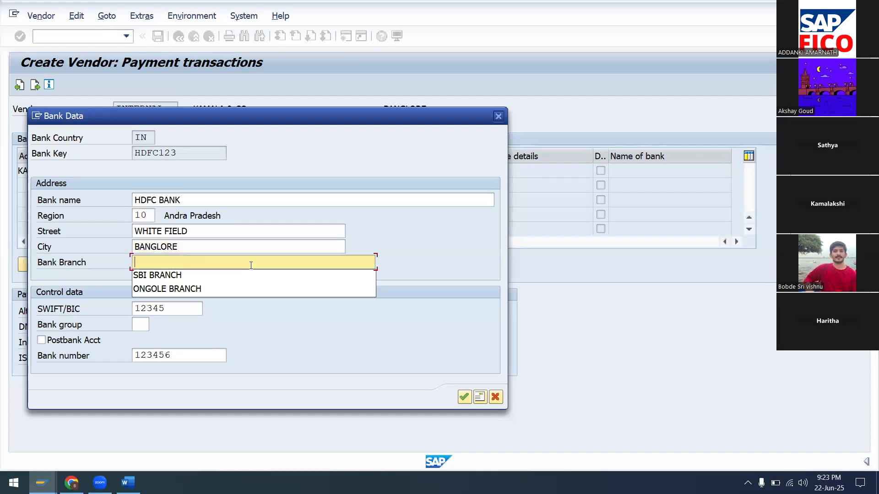
{"action": "type", "text": "BANGLORE BRANCH"}
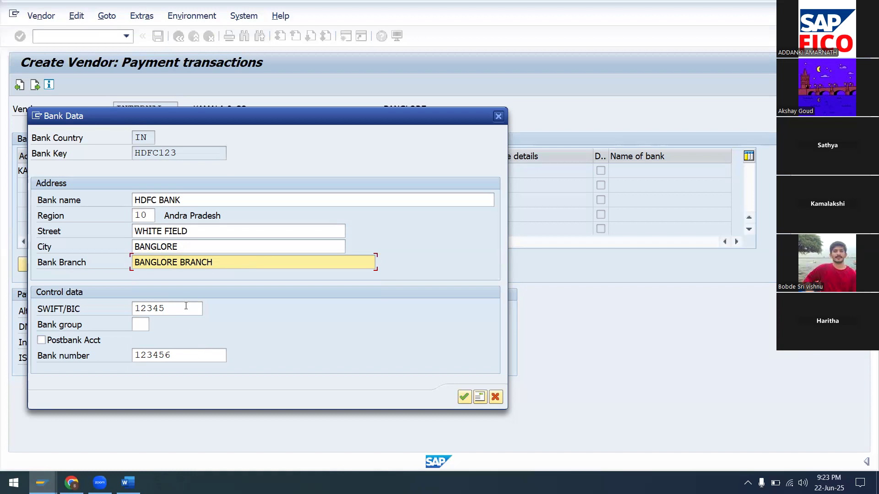
Clear the SWIFT/BIC code and bank number, then confirm the HDFC bank details.
{"action": "left_click", "coordinate": [185, 305]}
{"action": "key", "text": "BackSpace"}
{"action": "key", "text": "BackSpace"}
{"action": "key", "text": "BackSpace"}
{"action": "key", "text": "BackSpace"}
{"action": "key", "text": "BackSpace"}
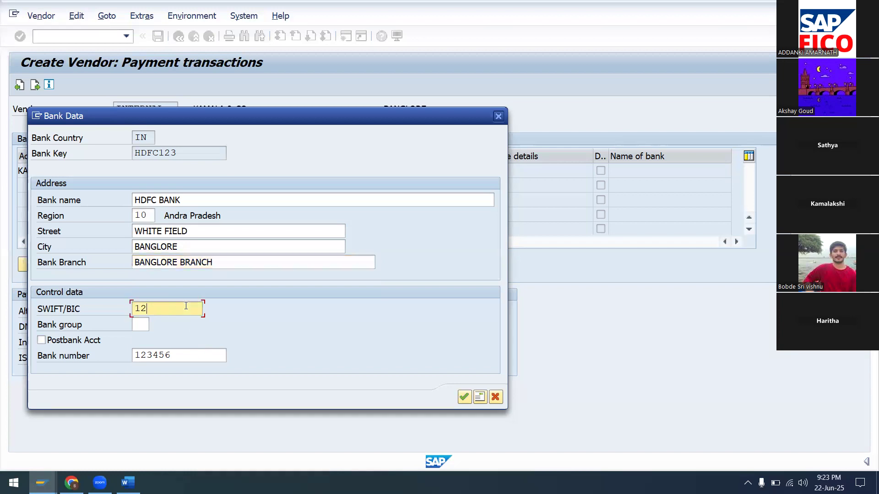
{"action": "left_click", "coordinate": [183, 359]}
{"action": "key", "text": "BackSpace"}
{"action": "key", "text": "BackSpace"}
{"action": "key", "text": "BackSpace"}
{"action": "key", "text": "BackSpace"}
{"action": "key", "text": "BackSpace"}
{"action": "key", "text": "BackSpace"}
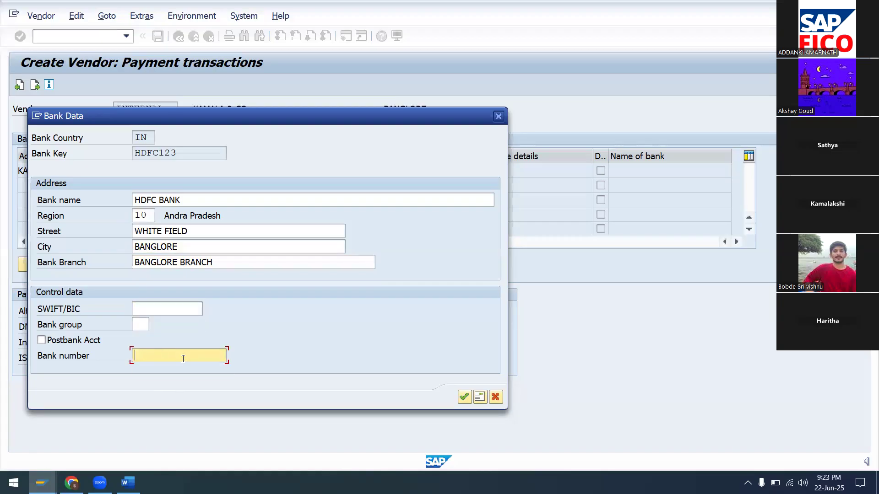
{"action": "left_click", "coordinate": [247, 333]}
{"action": "left_click", "coordinate": [466, 397]}
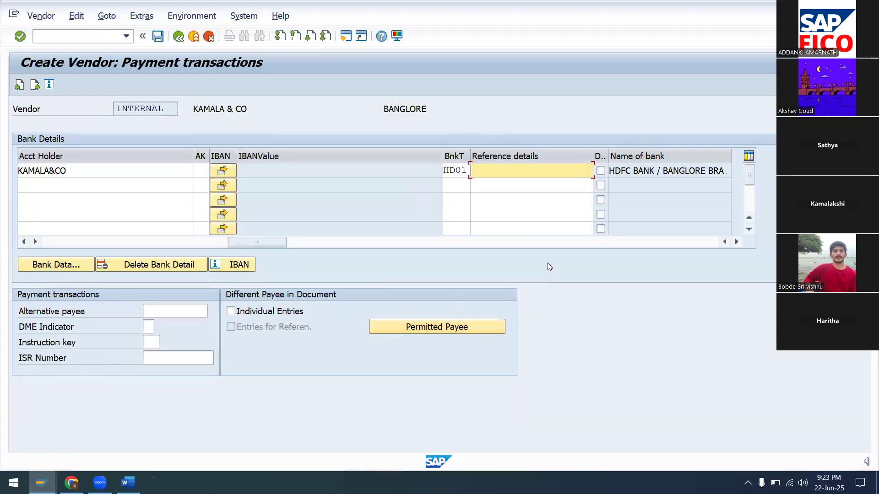
Fill bank row 2 with IN, ICICI123, its account number, holder KAMALA&CO and type IC02.
{"action": "left_click", "coordinate": [177, 243]}
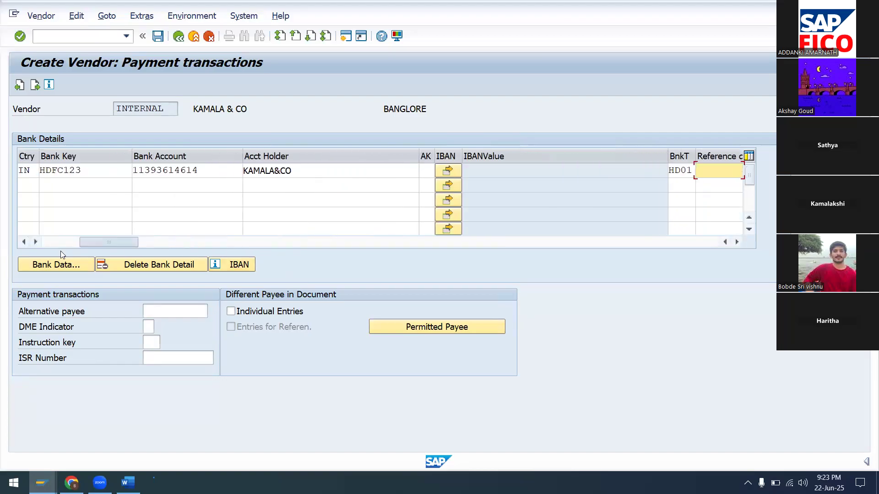
{"action": "left_click", "coordinate": [38, 184]}
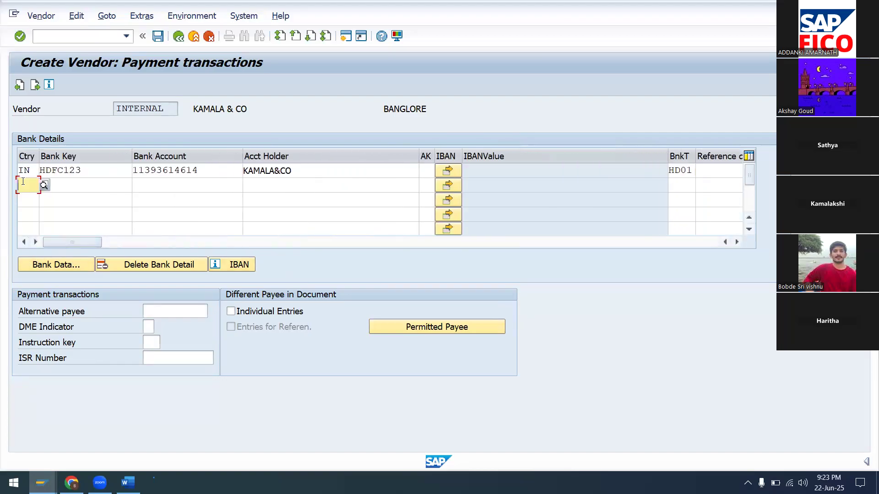
{"action": "type", "text": "IN"}
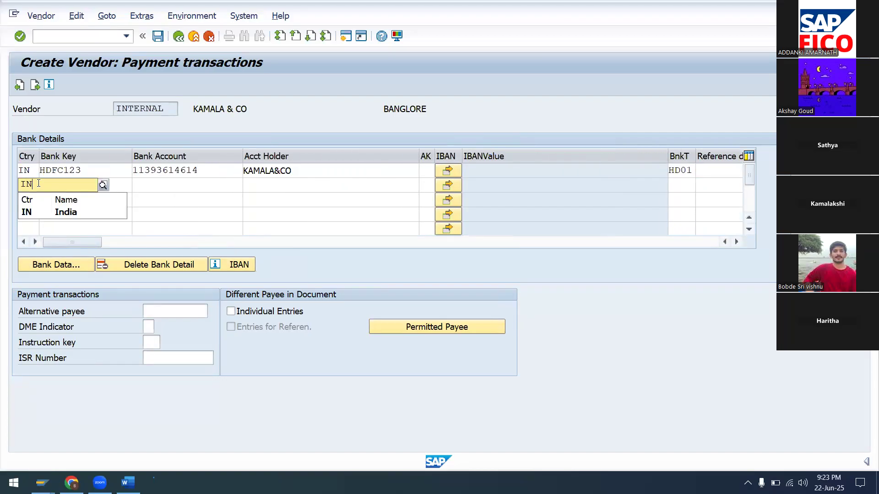
{"action": "left_click", "coordinate": [63, 210]}
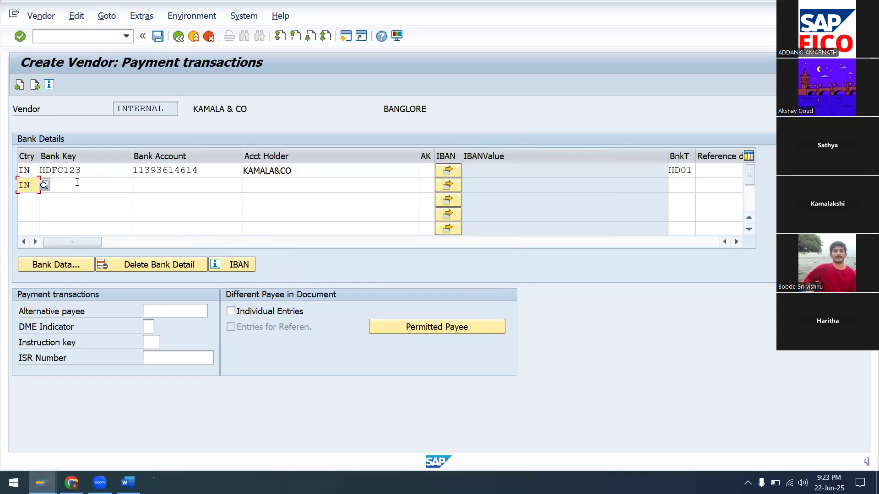
{"action": "left_click", "coordinate": [77, 182]}
{"action": "type", "text": "ICICI"}
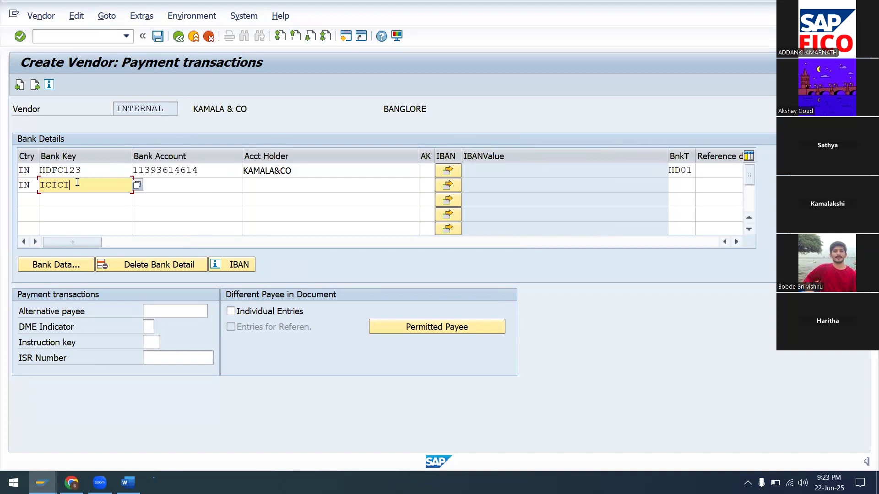
{"action": "type", "text": "123"}
{"action": "key", "text": "Tab"}
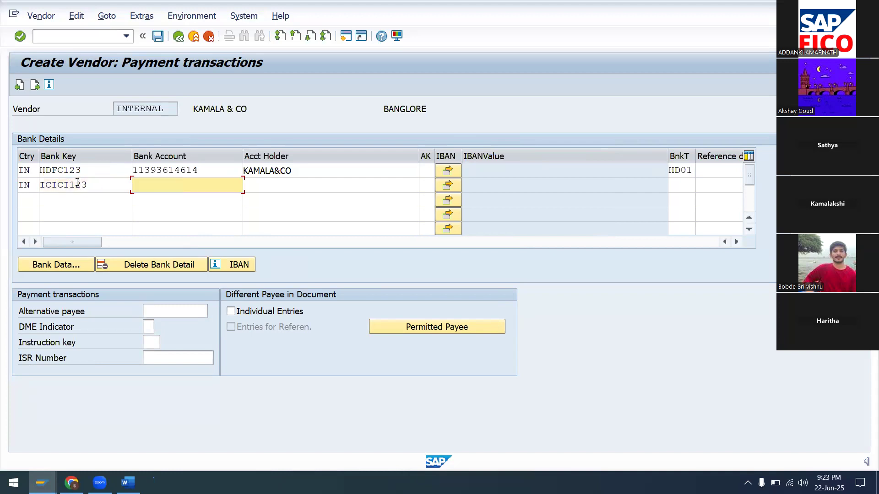
{"action": "key", "text": "Tab"}
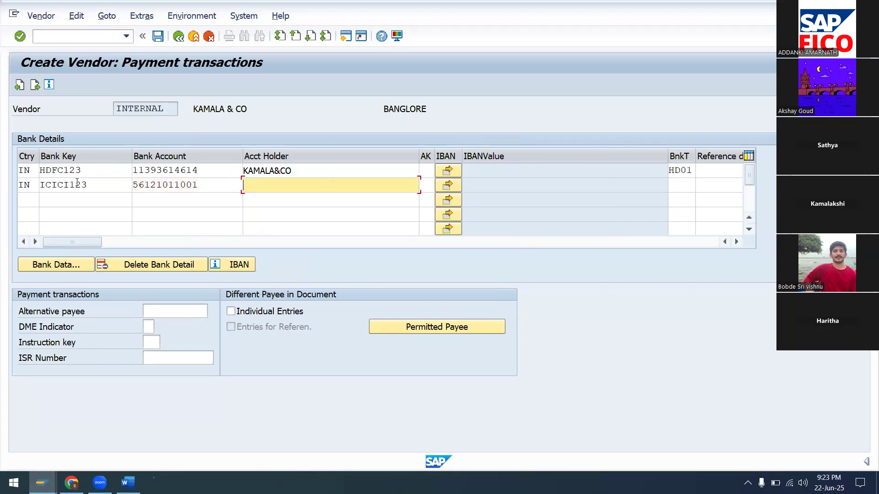
{"action": "type", "text": "KAMALA&CO"}
{"action": "key", "text": "Tab"}
{"action": "key", "text": "Tab"}
{"action": "key", "text": "Tab"}
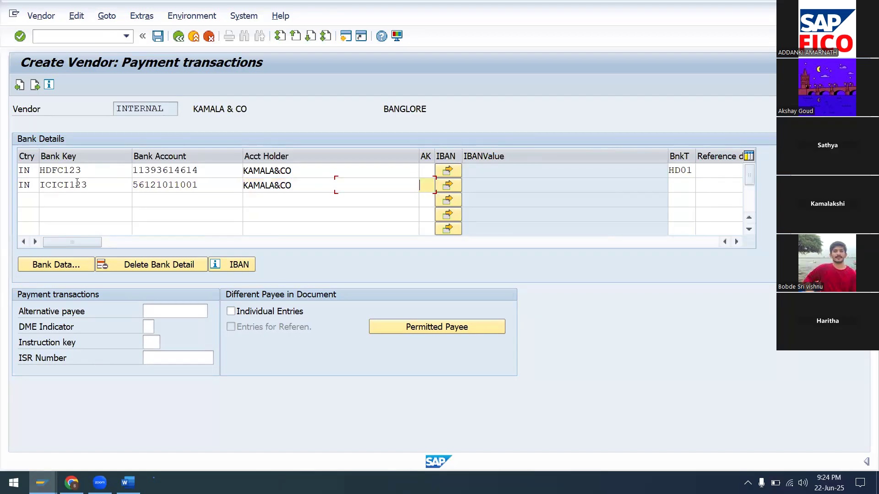
{"action": "type", "text": "IC02"}
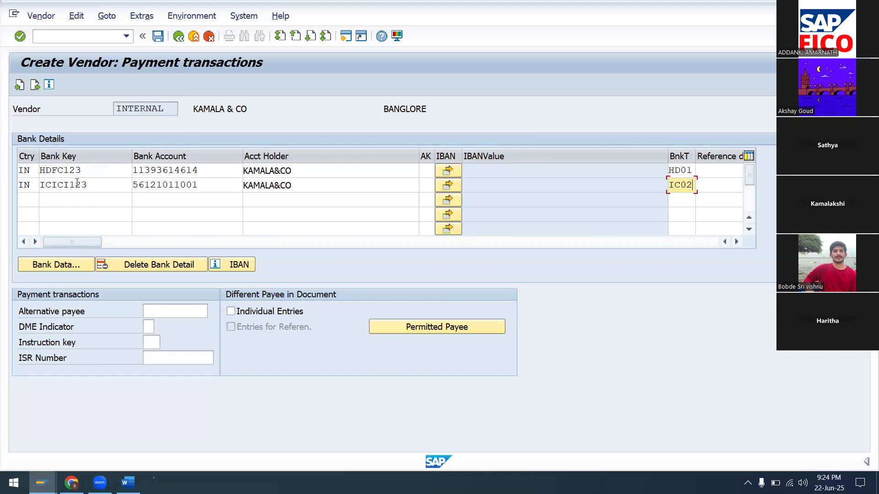
{"action": "key", "text": "Tab"}
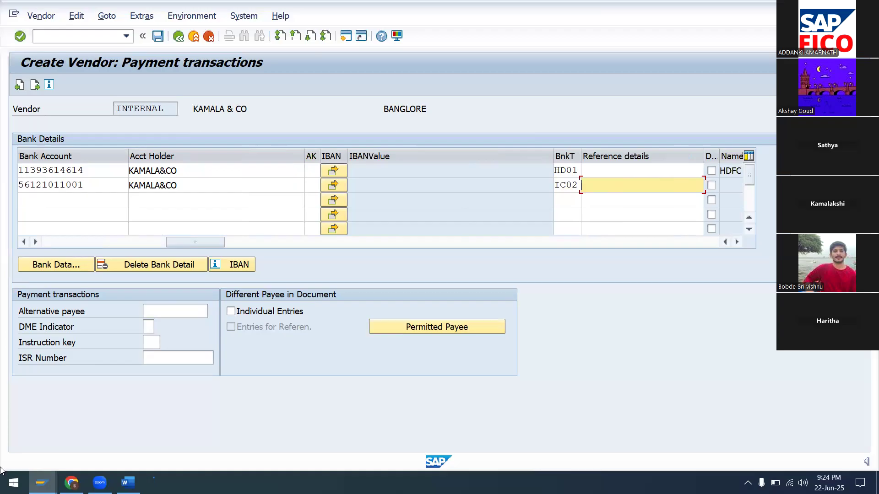
Review the ICICI123 bank data (ICICI BANK, Kondapalli Branch, Vijayawada) and accept it.
{"action": "left_click", "coordinate": [30, 266]}
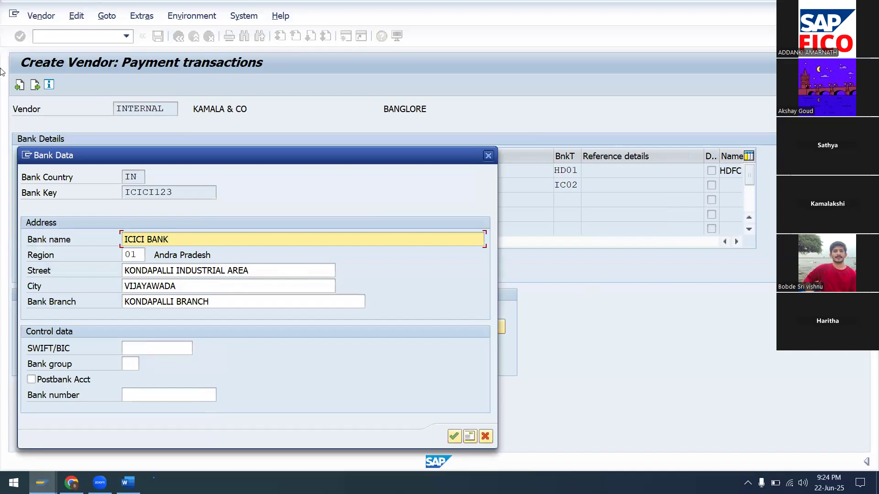
{"action": "left_click", "coordinate": [128, 255]}
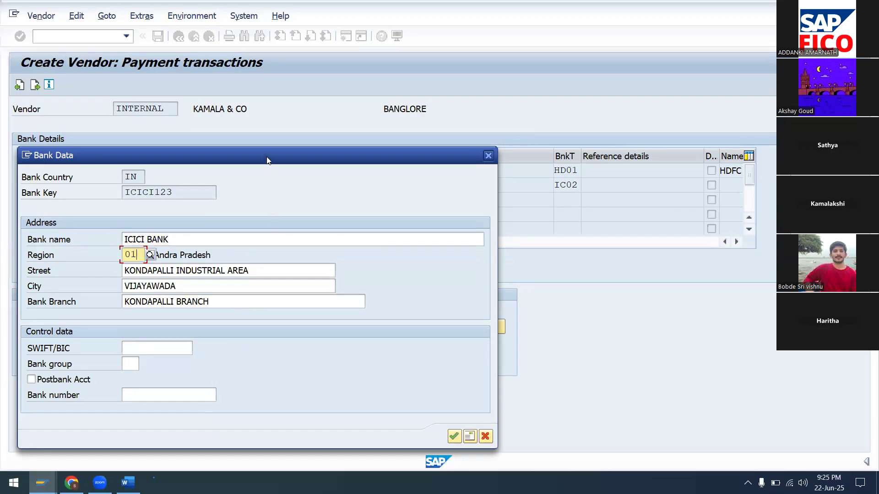
{"action": "left_click_drag", "start_coordinate": [268, 160], "coordinate": [427, 95]}
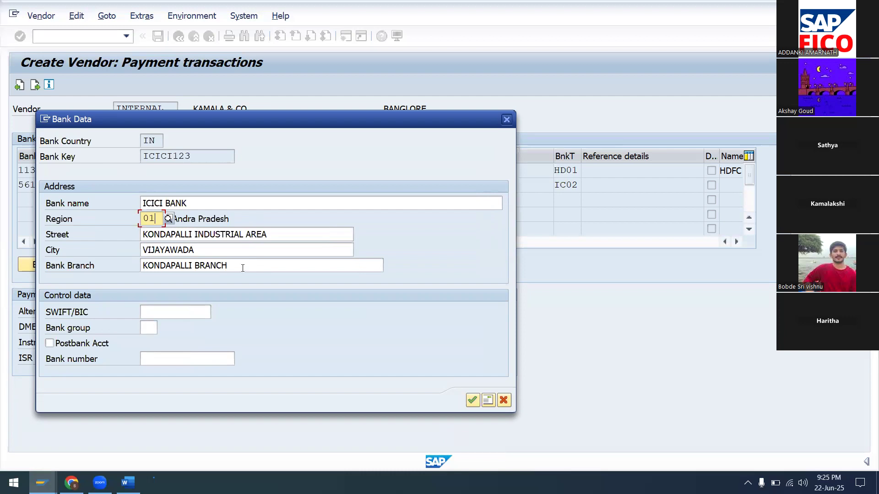
{"action": "left_click", "coordinate": [473, 400]}
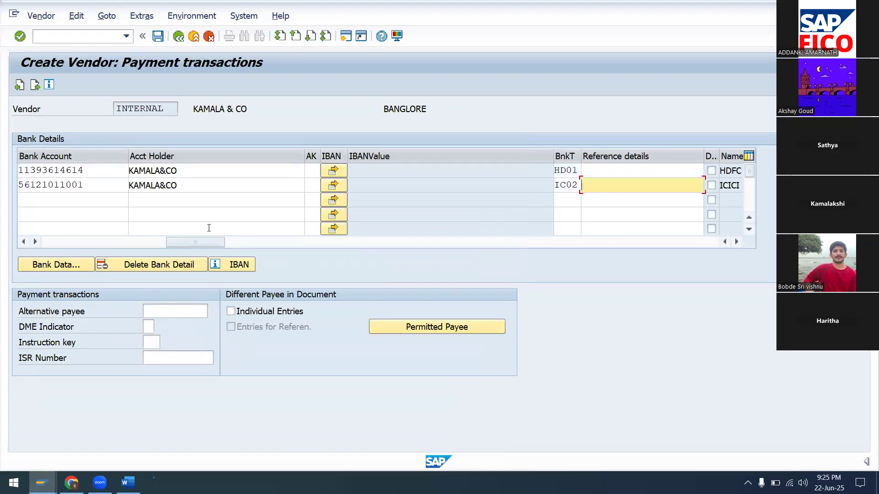
Fill bank row 3 with IN, CITI123, its account number, holder KAMALA&CO and type CI03.
{"action": "left_click_drag", "start_coordinate": [198, 243], "coordinate": [65, 247]}
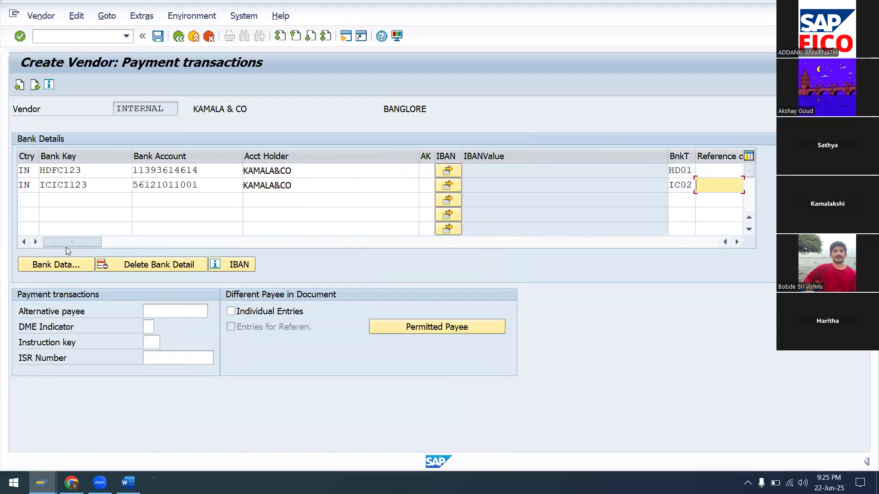
{"action": "left_click", "coordinate": [29, 201]}
{"action": "type", "text": "IN"}
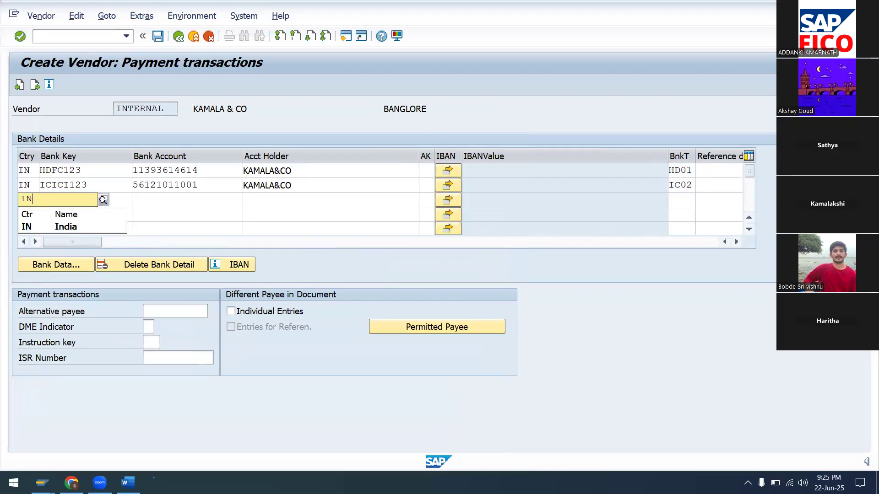
{"action": "key", "text": "Tab"}
{"action": "type", "text": "C"}
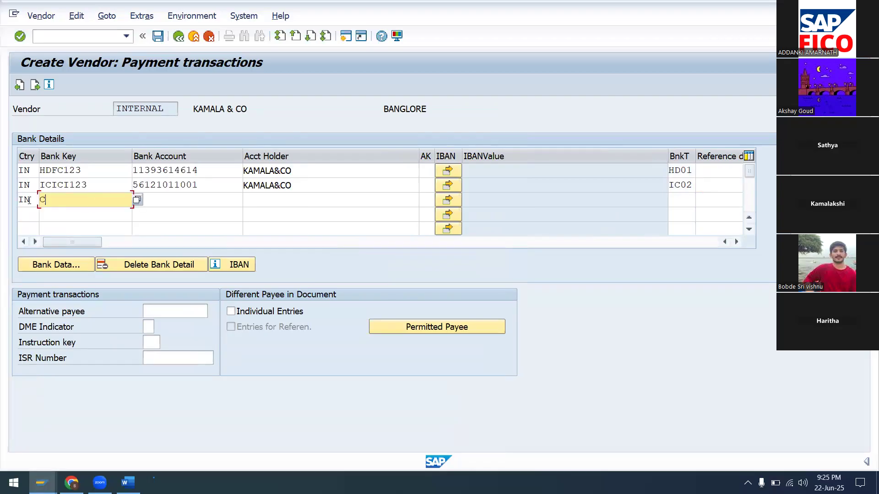
{"action": "type", "text": "ITI123"}
{"action": "key", "text": "Tab"}
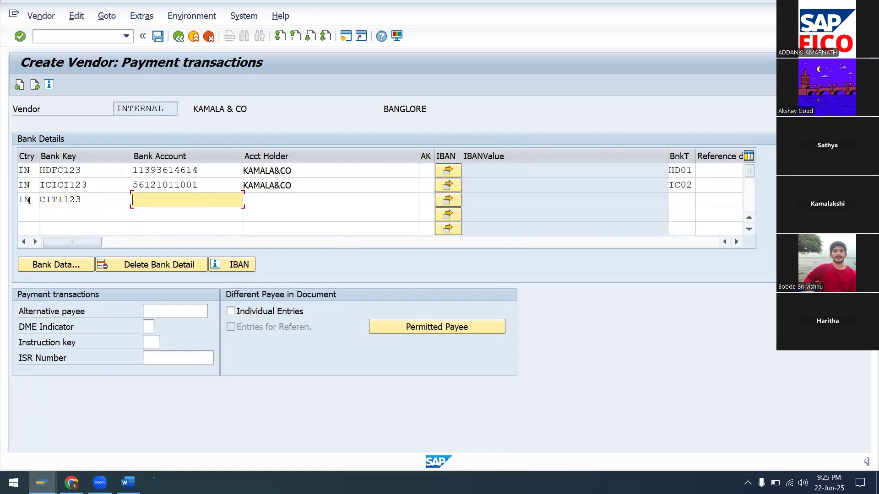
{"action": "key", "text": "Tab"}
{"action": "type", "text": "KAMALA"}
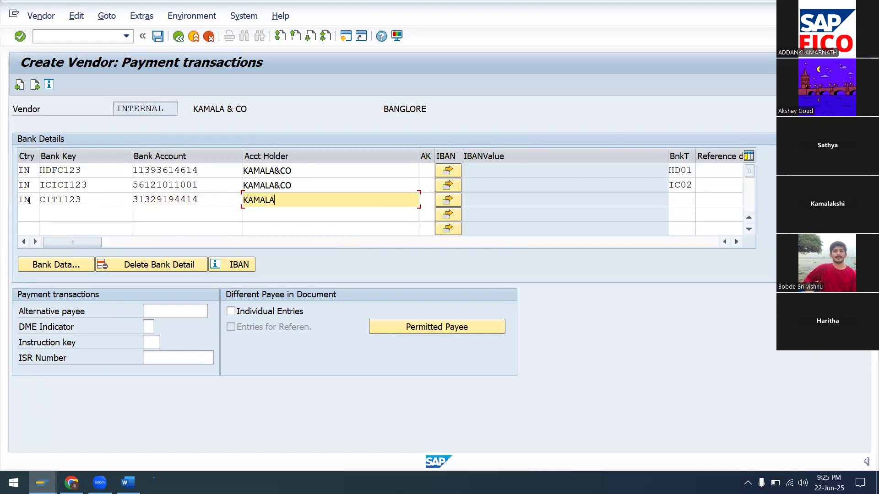
{"action": "type", "text": "&CO"}
{"action": "key", "text": "Tab"}
{"action": "key", "text": "Tab"}
{"action": "key", "text": "Tab"}
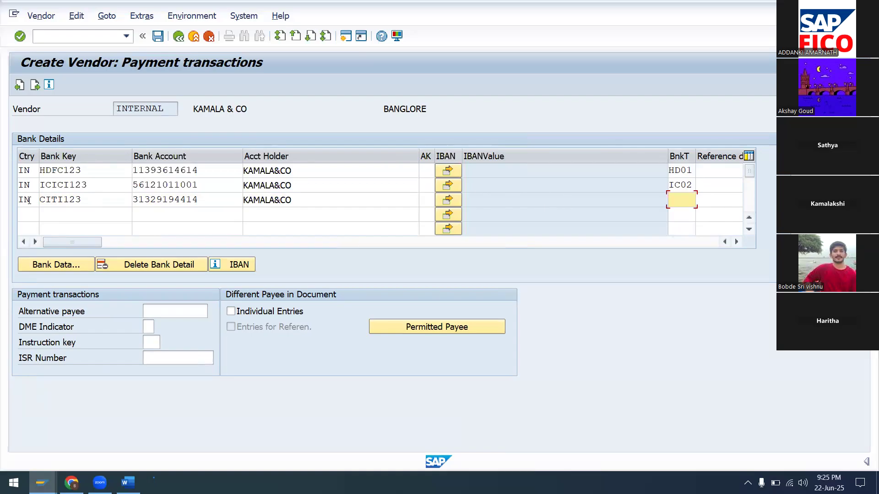
{"action": "type", "text": "CI03"}
{"action": "left_click", "coordinate": [44, 263]}
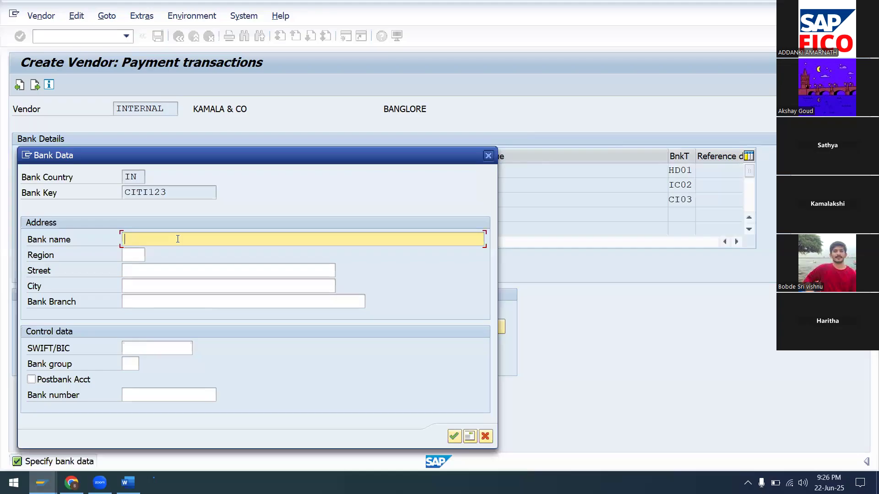
Name the CITI123 bank CITI BANK and set its region to 06 Gujarat.
{"action": "type", "text": "CITI BANK"}
{"action": "left_click", "coordinate": [123, 255]}
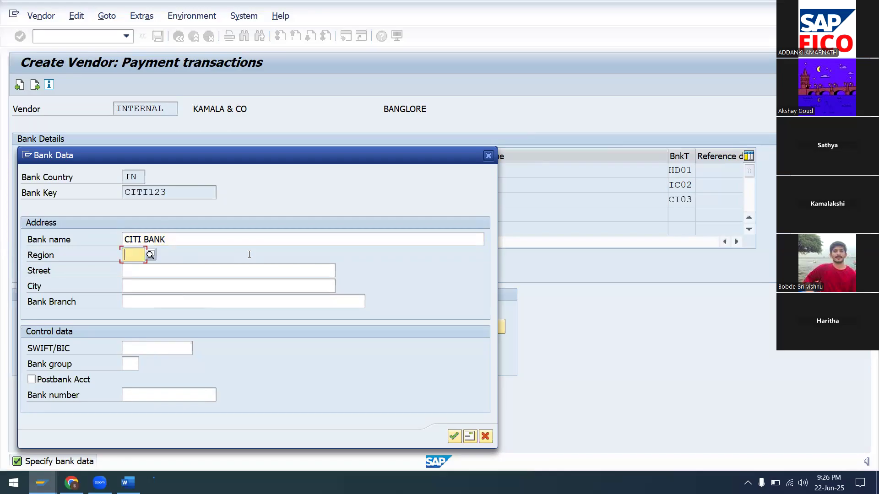
{"action": "left_click", "coordinate": [148, 252]}
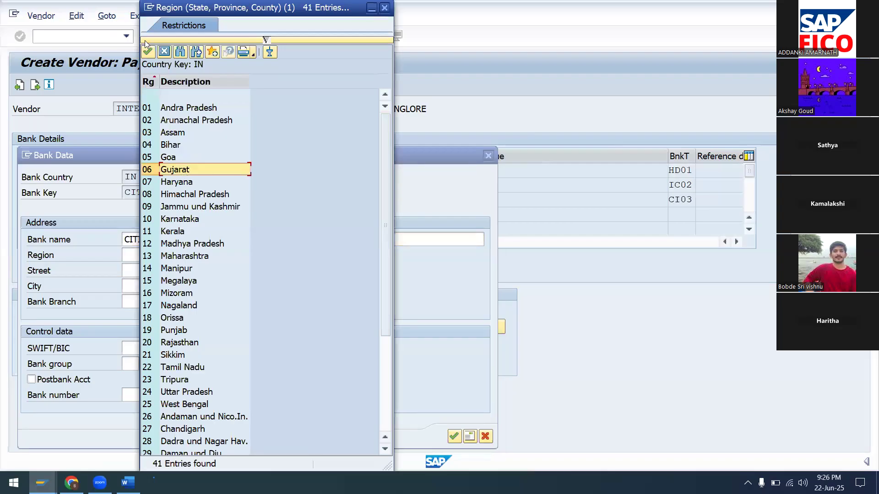
{"action": "left_click", "coordinate": [147, 52]}
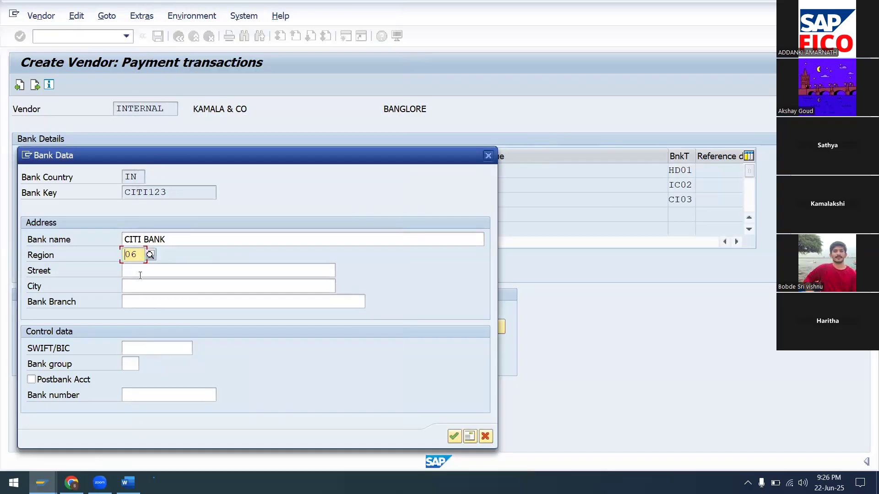
Enter street MODI STREET, city VADODHARA, branch VADODHARA BRANCH, and confirm the bank data.
{"action": "left_click", "coordinate": [186, 265]}
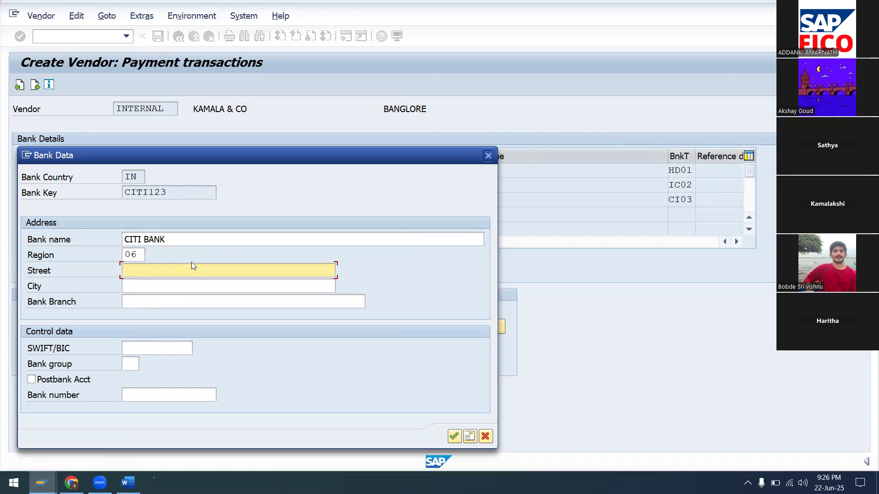
{"action": "type", "text": "MODI STREET"}
{"action": "left_click", "coordinate": [177, 289]}
{"action": "type", "text": "VA"}
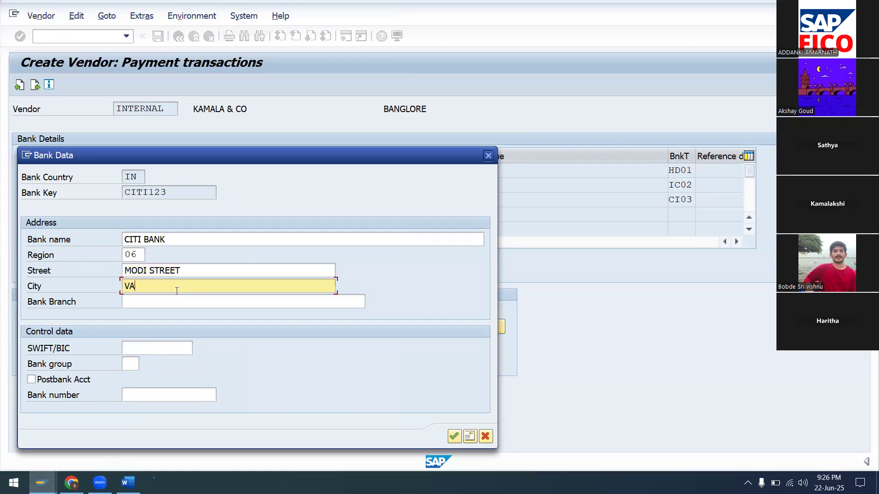
{"action": "type", "text": "DODHARA"}
{"action": "left_click", "coordinate": [165, 304]}
{"action": "type", "text": "VADODH"}
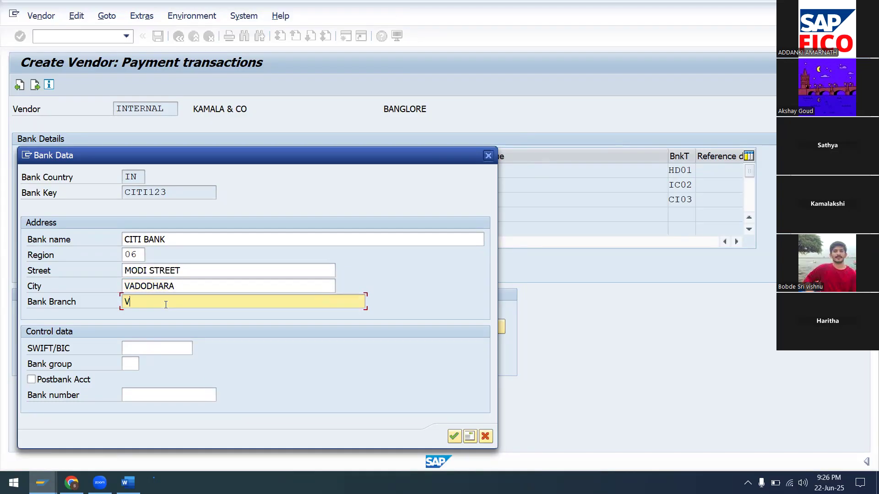
{"action": "type", "text": "ARA BRANCH"}
{"action": "left_click_drag", "start_coordinate": [397, 163], "coordinate": [408, 109]}
{"action": "left_click", "coordinate": [466, 384]}
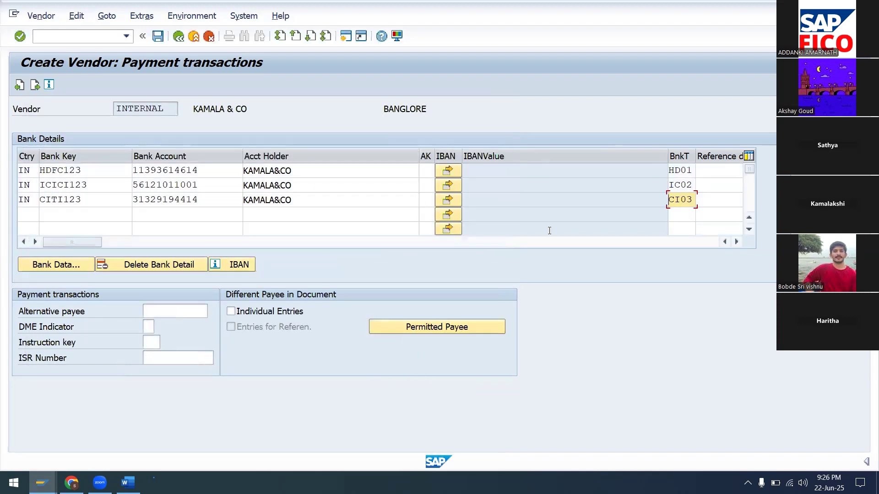
{"action": "left_click_drag", "start_coordinate": [94, 243], "coordinate": [370, 243]}
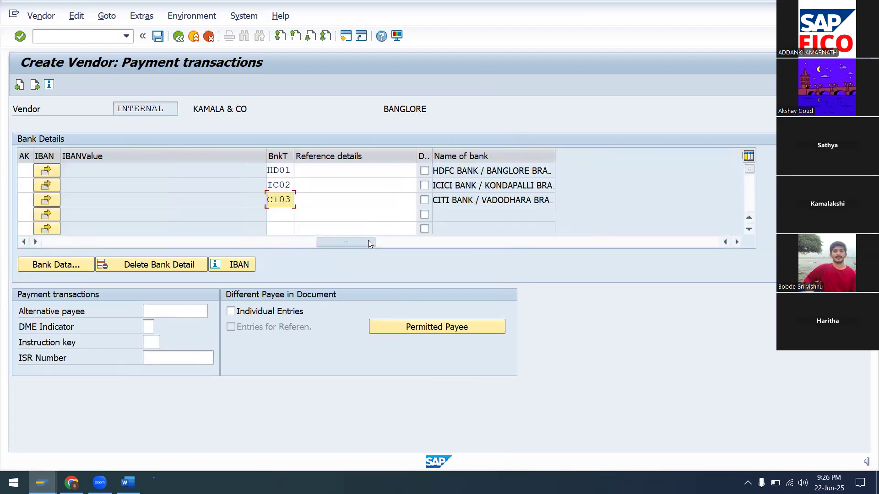
Check all three bank rows and advance to the Contact persons screen.
{"action": "left_click_drag", "start_coordinate": [296, 239], "coordinate": [84, 238]}
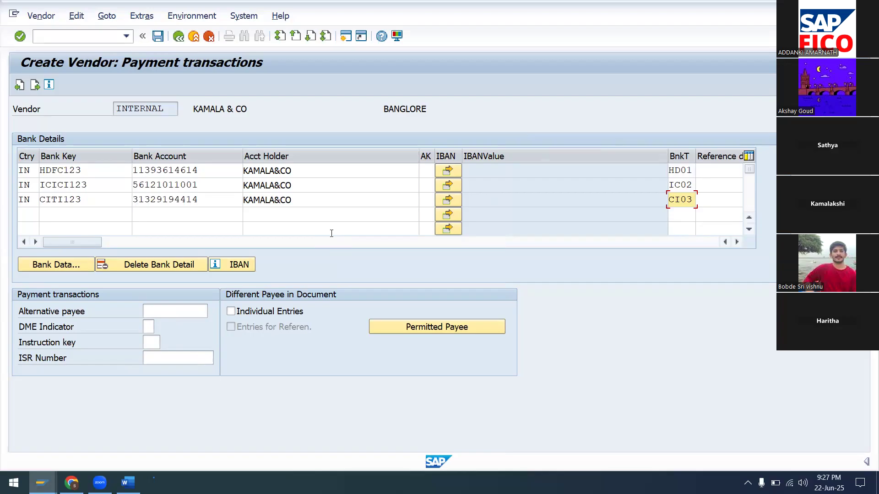
{"action": "key", "text": "Return"}
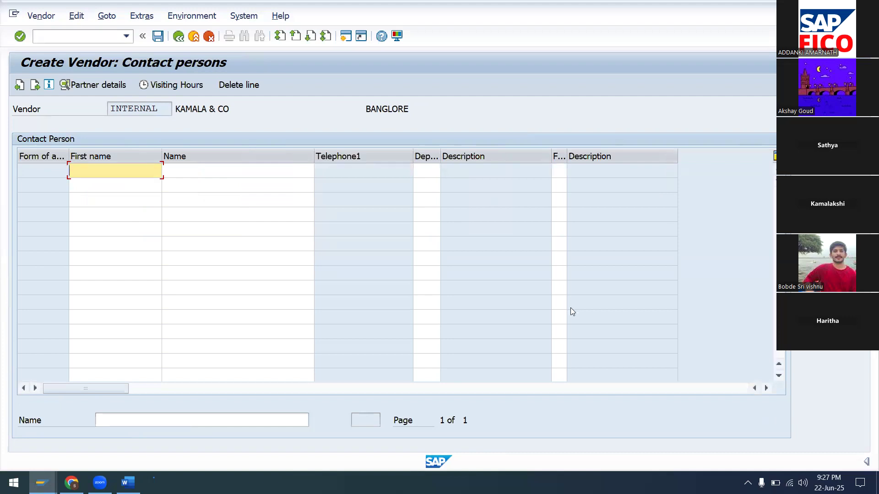
On the Accounting screen, set reconciliation account 100500 and sort key 012.
{"action": "key", "text": "Return"}
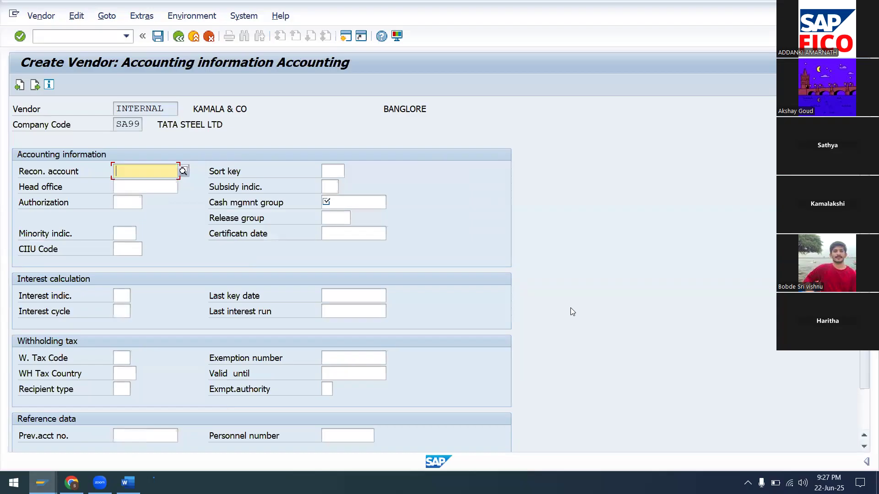
{"action": "left_click", "coordinate": [186, 171]}
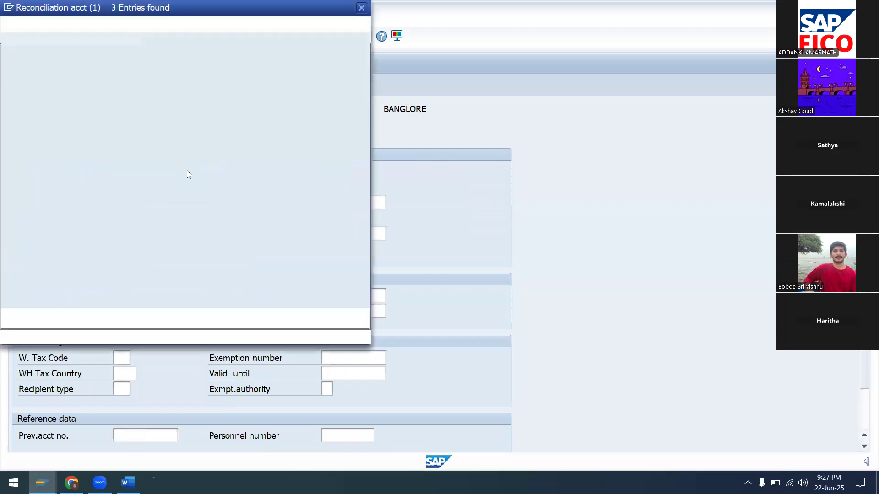
{"action": "left_click", "coordinate": [9, 51]}
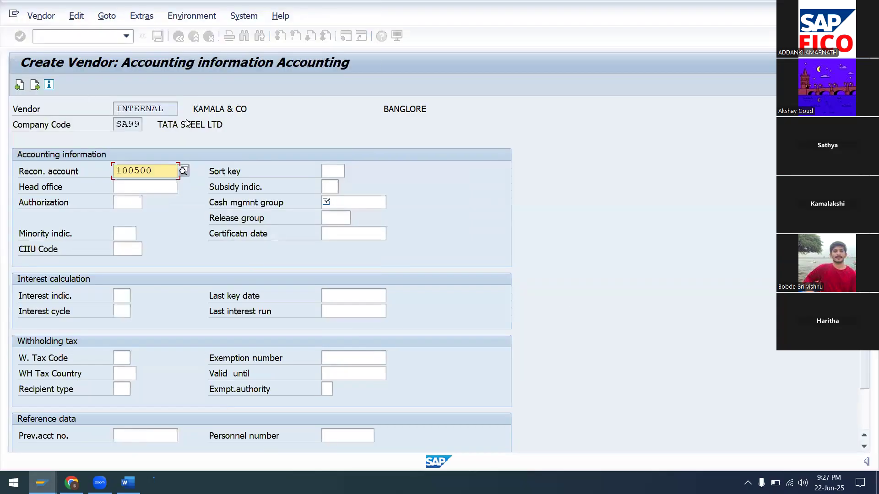
{"action": "left_click", "coordinate": [331, 170]}
{"action": "type", "text": "012"}
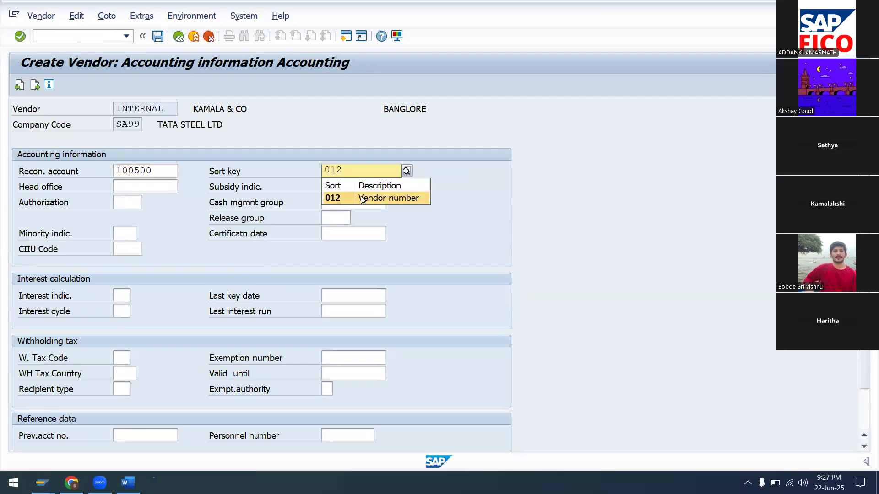
{"action": "left_click", "coordinate": [362, 197]}
Choose cash management group A4, then enter payment terms 0001.
{"action": "left_click", "coordinate": [378, 207]}
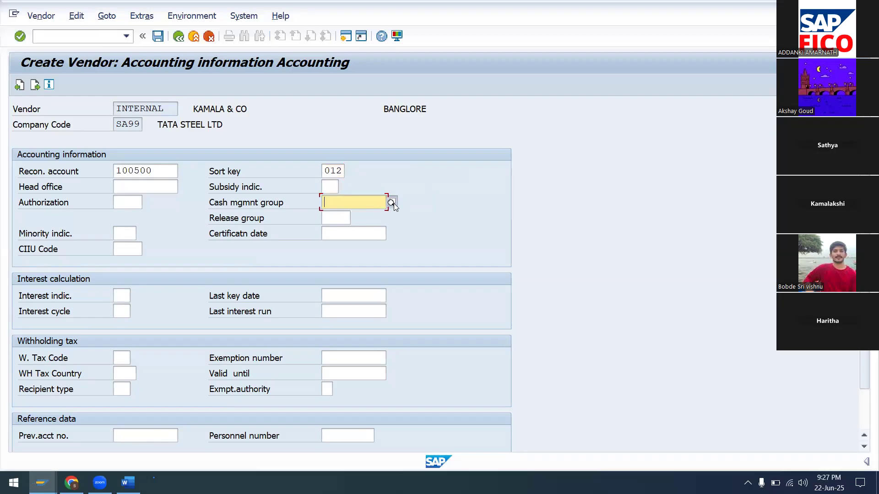
{"action": "left_click", "coordinate": [393, 202]}
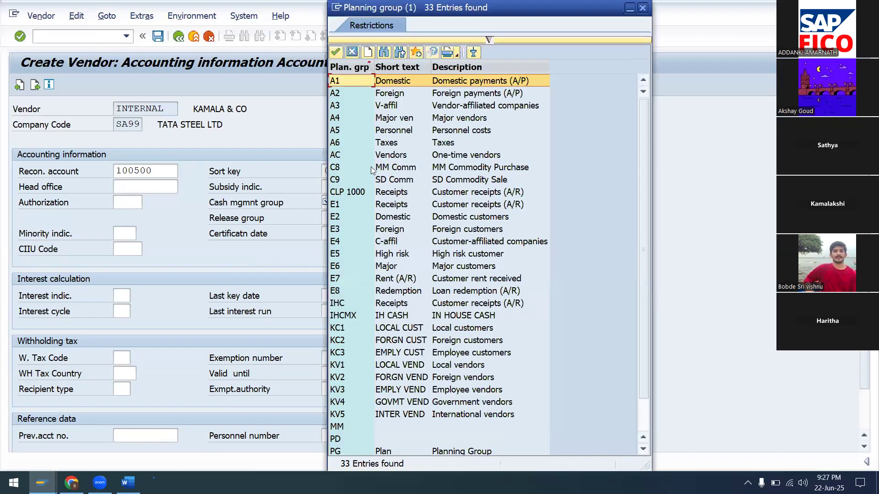
{"action": "left_click", "coordinate": [391, 119]}
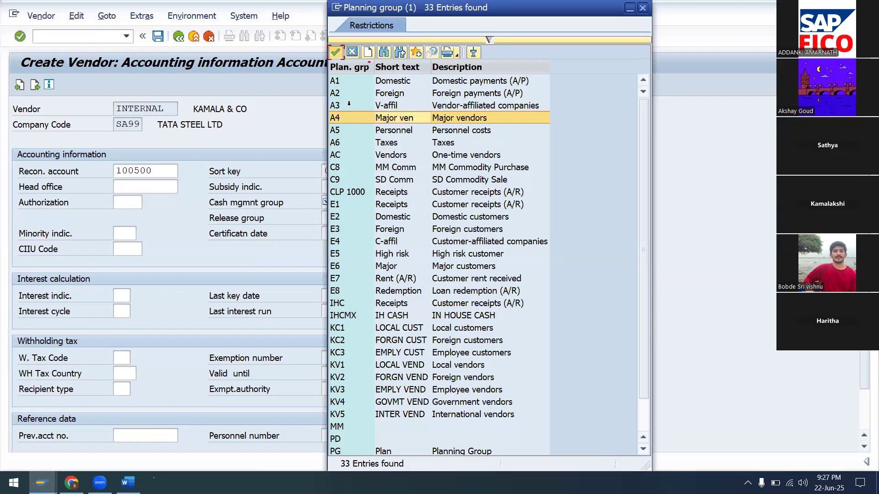
{"action": "left_click", "coordinate": [335, 52]}
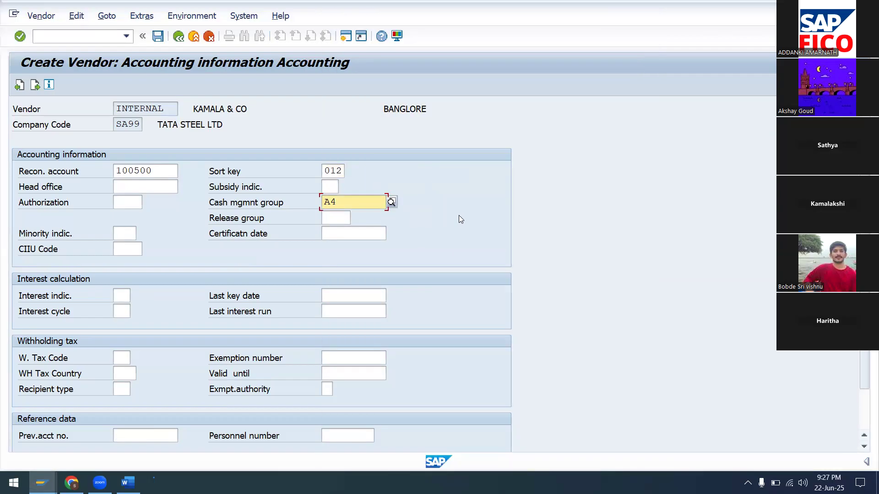
{"action": "key", "text": "Return"}
{"action": "type", "text": "0001"}
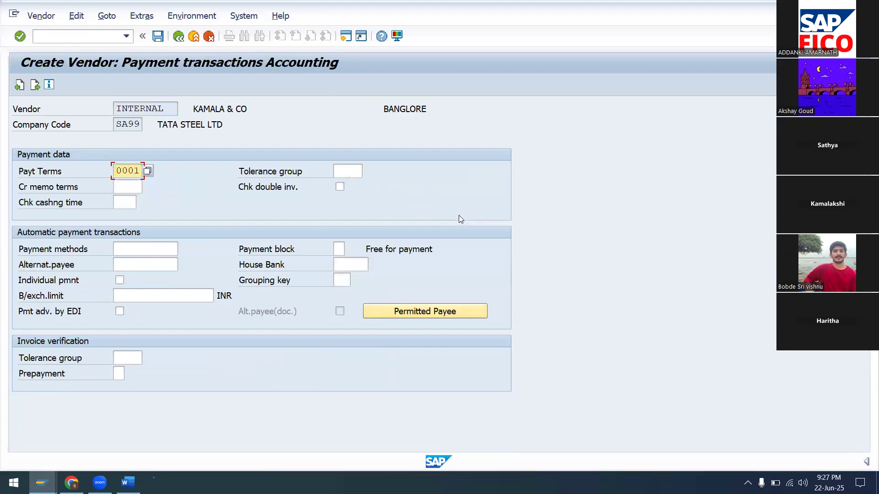
{"action": "key", "text": "Tab"}
{"action": "type", "text": "SA"}
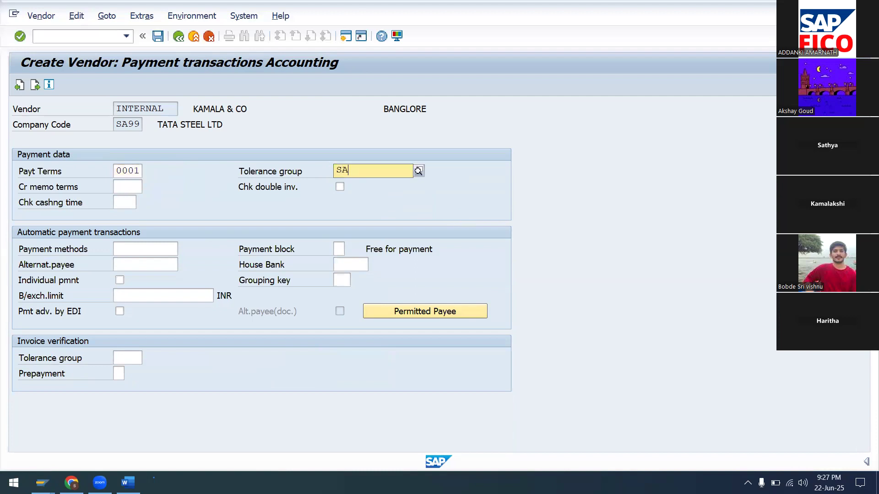
{"action": "type", "text": "VC"}
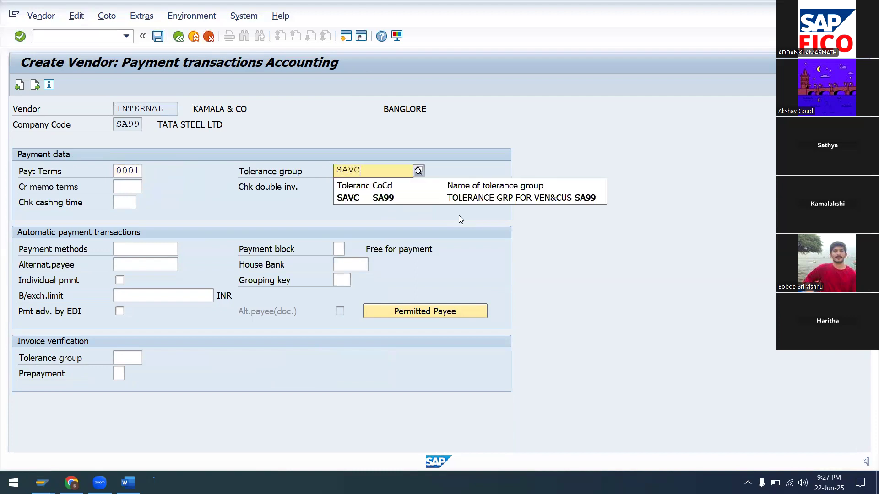
{"action": "key", "text": "Return"}
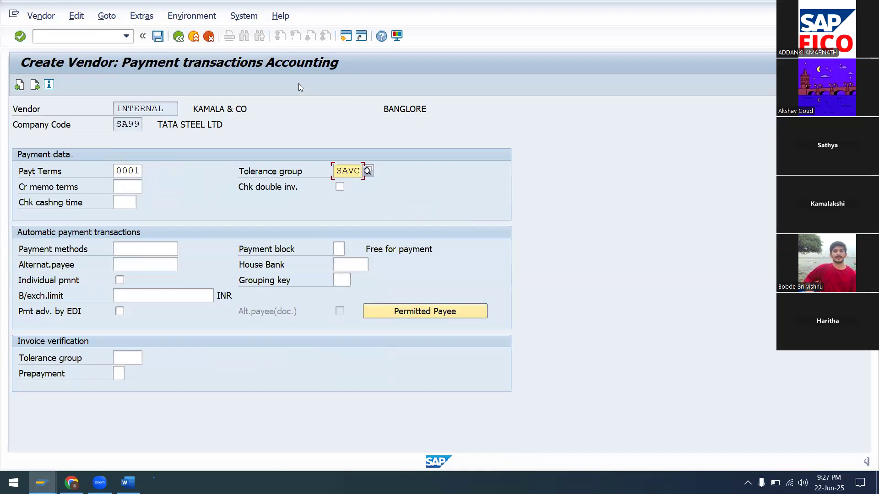
{"action": "left_click", "coordinate": [157, 39]}
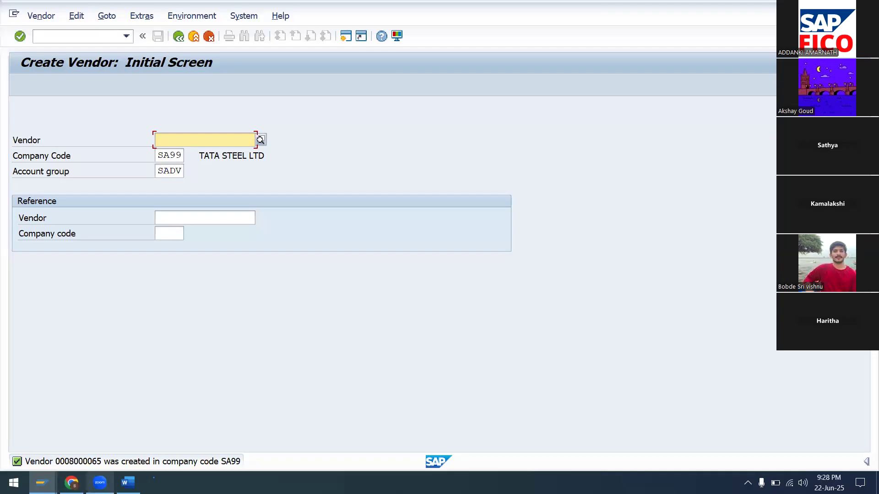
In the Word notes, change the 300000 line's AXIS BANK/AX03 to CITI BANK/CI03.
{"action": "left_click", "coordinate": [128, 483]}
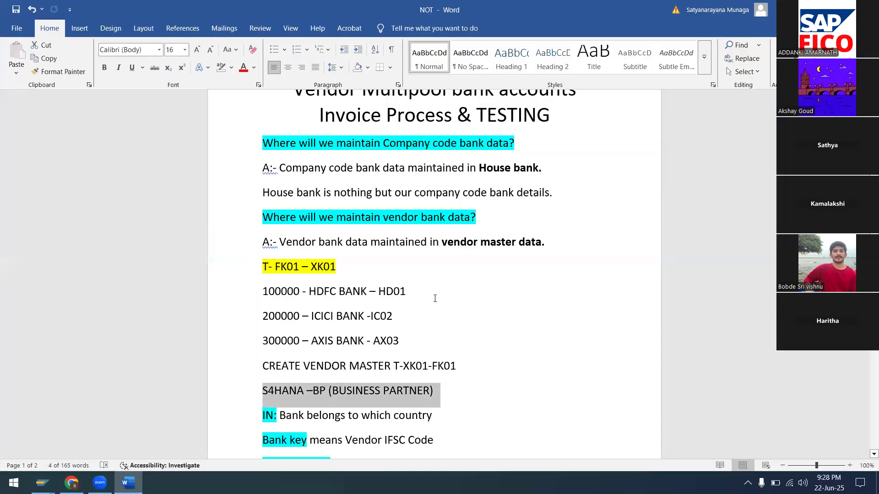
{"action": "scroll", "coordinate": [434, 298], "scroll_direction": "down", "scroll_amount": 10}
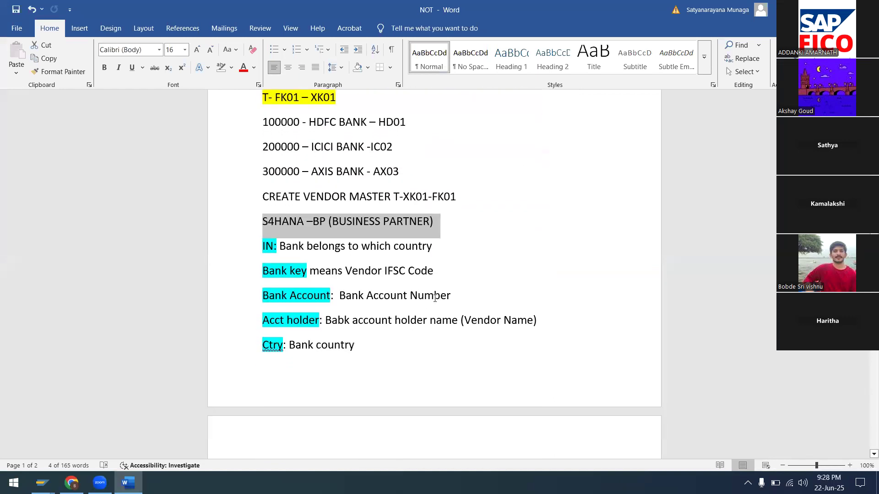
{"action": "scroll", "coordinate": [435, 298], "scroll_direction": "up", "scroll_amount": 3}
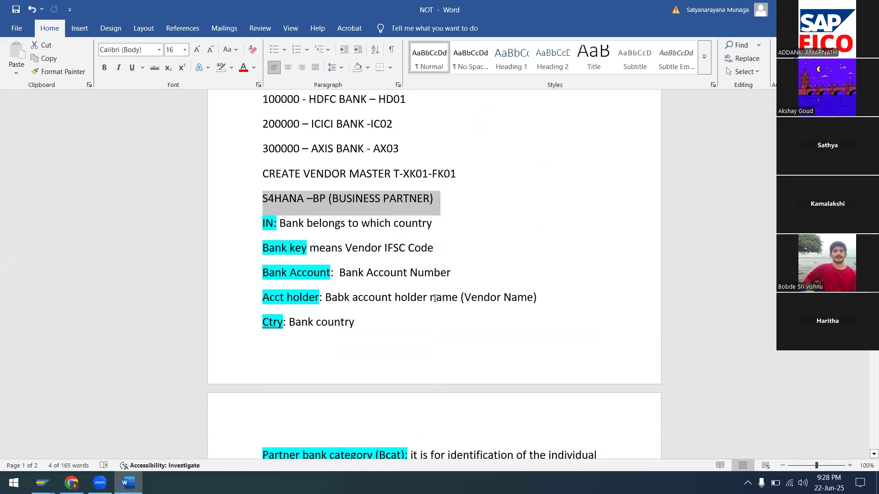
{"action": "scroll", "coordinate": [322, 274], "scroll_direction": "up", "scroll_amount": 1}
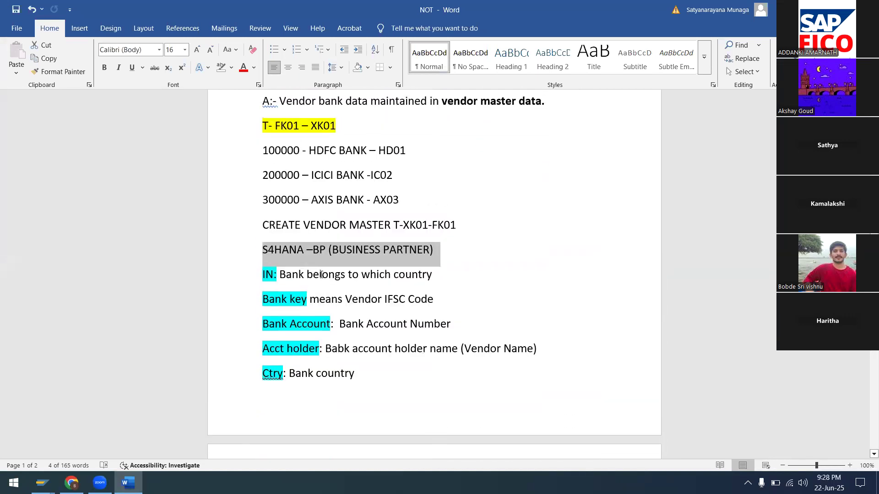
{"action": "left_click", "coordinate": [366, 203]}
{"action": "key", "text": "BackSpace"}
{"action": "key", "text": "BackSpace"}
{"action": "key", "text": "BackSpace"}
{"action": "key", "text": "BackSpace"}
{"action": "key", "text": "BackSpace"}
{"action": "key", "text": "BackSpace"}
{"action": "key", "text": "BackSpace"}
{"action": "key", "text": "BackSpace"}
{"action": "key", "text": "BackSpace"}
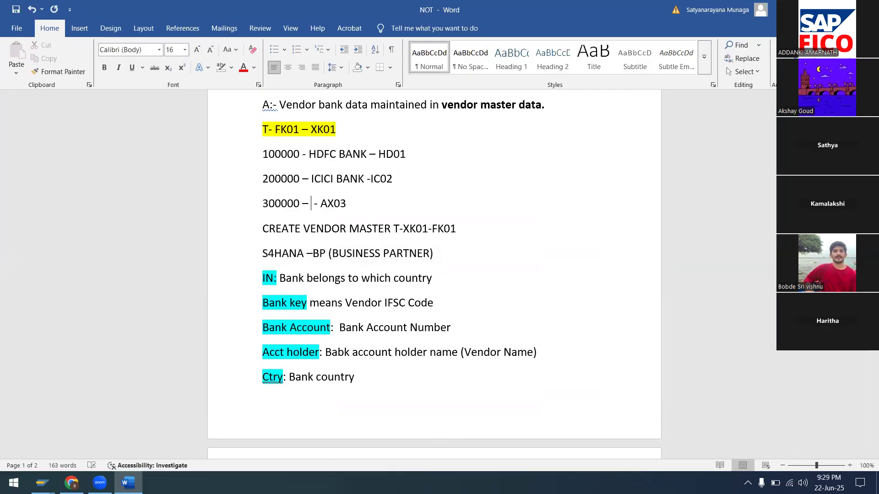
{"action": "type", "text": "CITI BANK"}
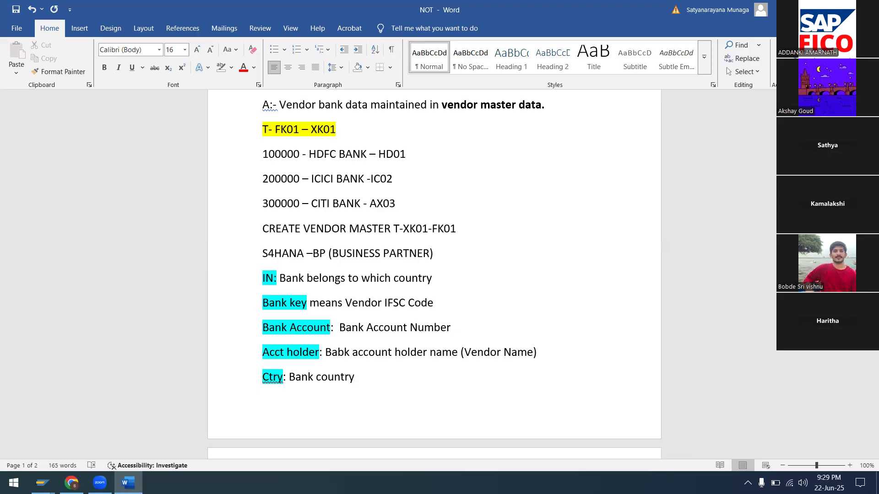
{"action": "key", "text": "Right"}
{"action": "key", "text": "Right"}
{"action": "key", "text": "Right"}
{"action": "key", "text": "Delete"}
{"action": "key", "text": "Delete"}
{"action": "type", "text": "CI"}
{"action": "scroll", "coordinate": [421, 210], "scroll_direction": "down", "scroll_amount": 3}
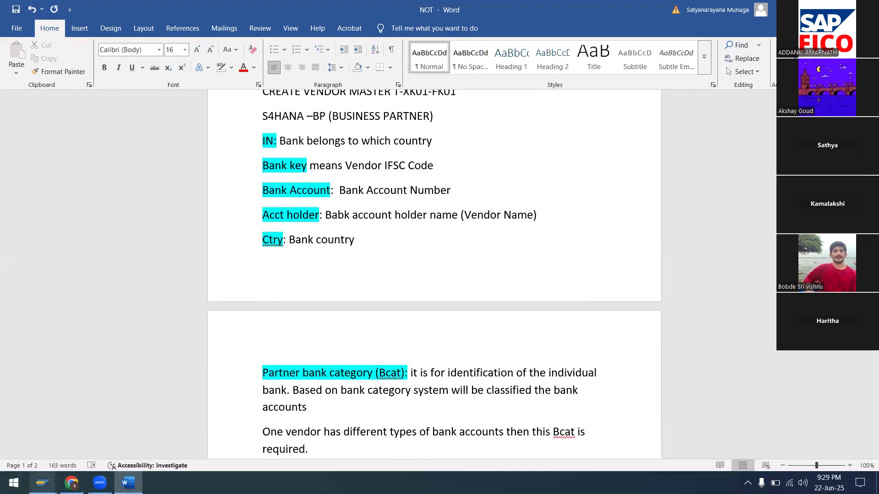
Switch back to the SAP Create Vendor window.
{"action": "mouse_move", "coordinate": [43, 482]}
{"action": "left_click", "coordinate": [155, 390]}
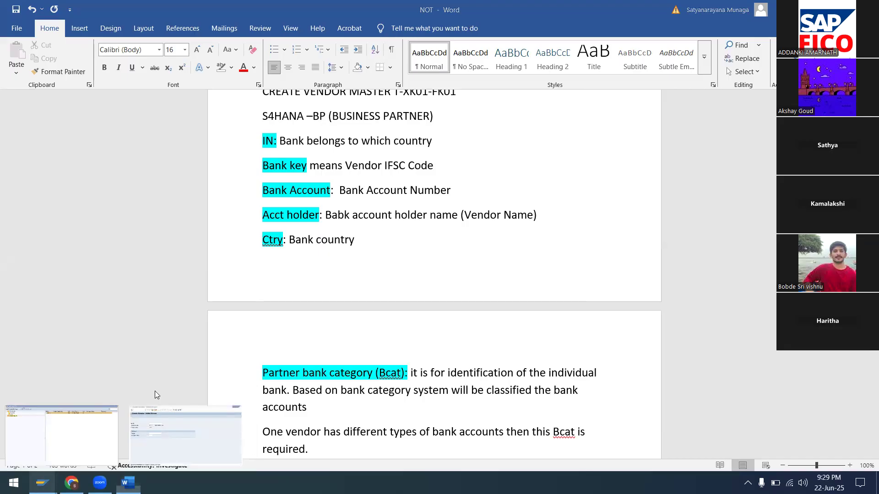
{"action": "left_click", "coordinate": [78, 38]}
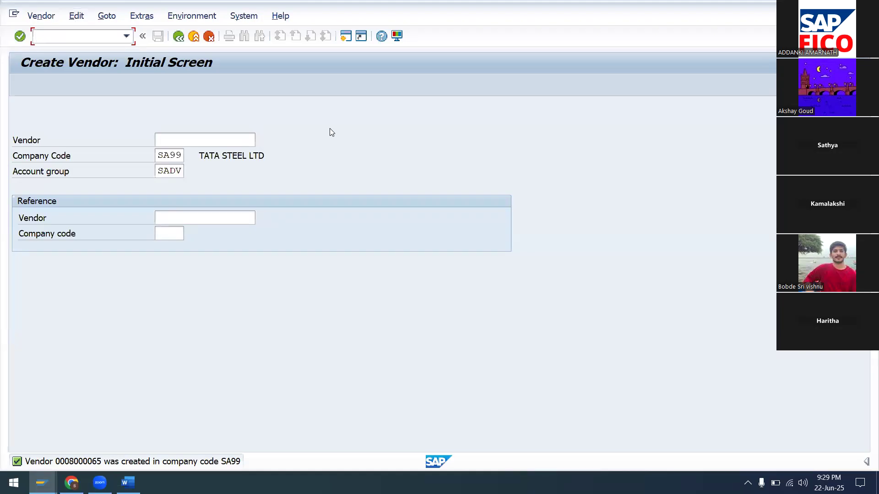
Start a vendor invoice with /NFB60 and pick vendor KAMALA & CO from the IN search.
{"action": "type", "text": "/NFB60"}
{"action": "key", "text": "Return"}
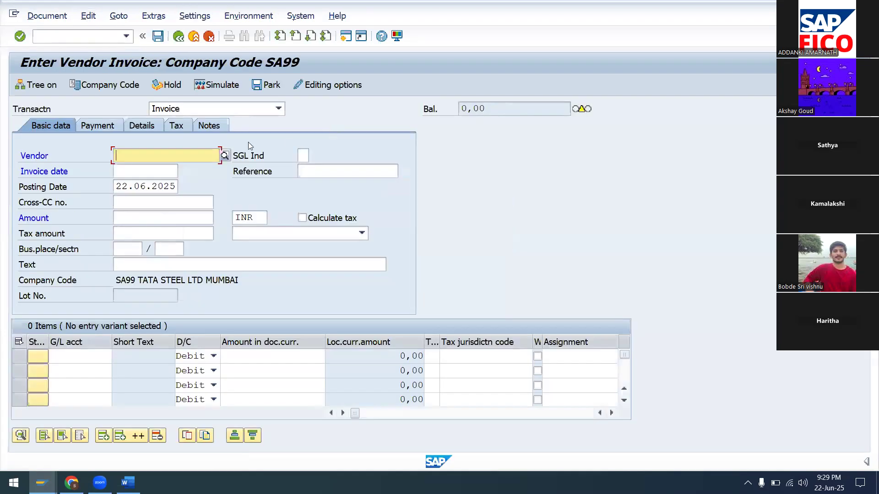
{"action": "left_click", "coordinate": [225, 156]}
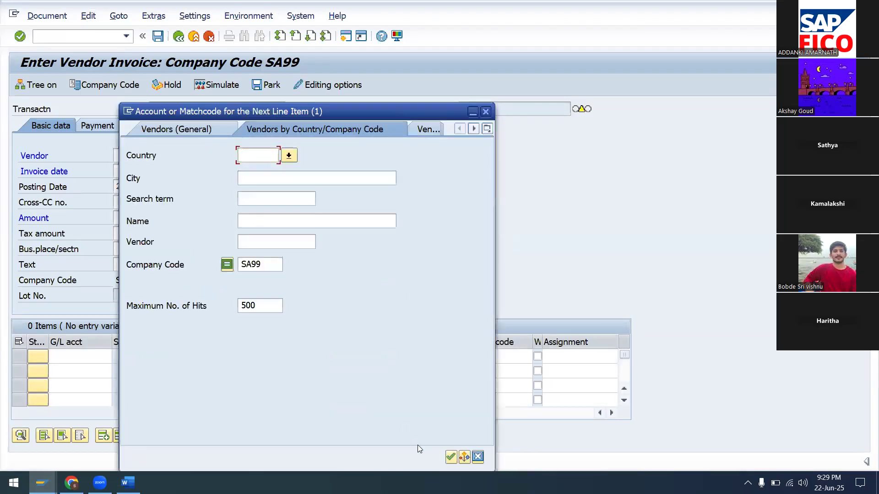
{"action": "left_click", "coordinate": [451, 457]}
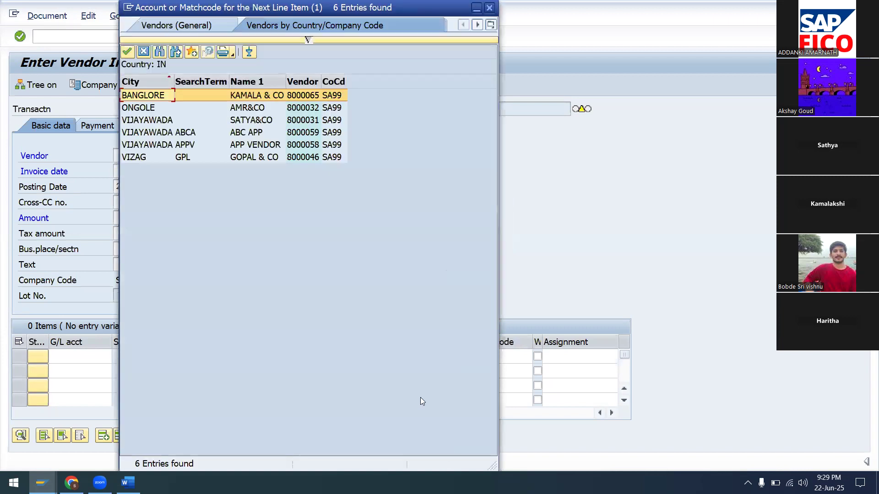
{"action": "left_click", "coordinate": [128, 51]}
{"action": "left_click", "coordinate": [156, 186]}
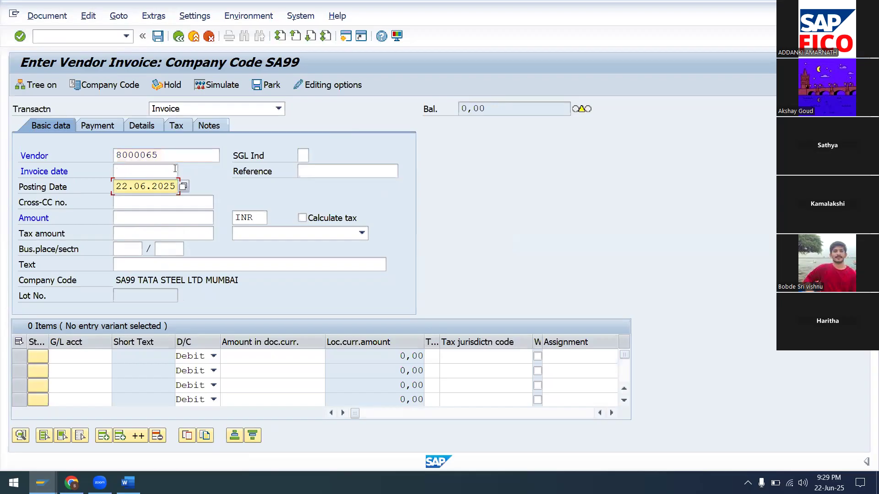
Enter invoice date 22.06.2025, amount 100000 and text VENDOR INVOICE POSTING.
{"action": "left_click", "coordinate": [176, 171]}
{"action": "type", "text": "22.0"}
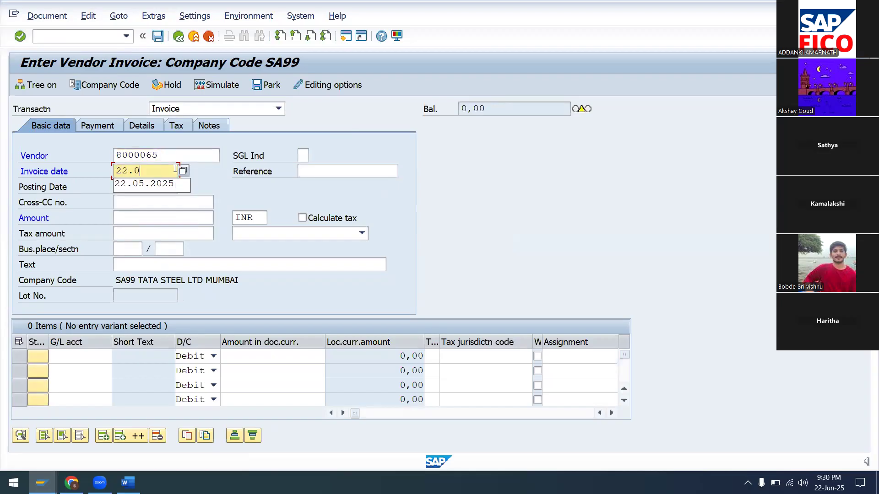
{"action": "type", "text": "6.2026"}
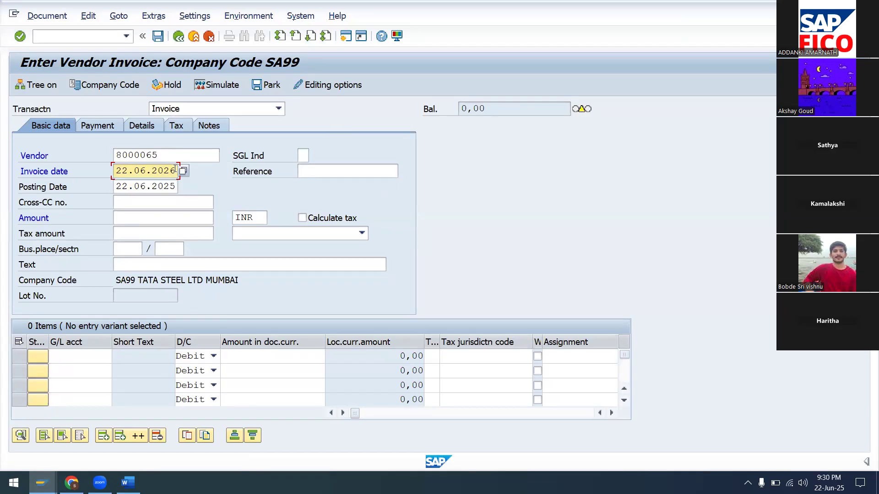
{"action": "key", "text": "BackSpace"}
{"action": "type", "text": "5"}
{"action": "left_click", "coordinate": [142, 220]}
{"action": "type", "text": "1"}
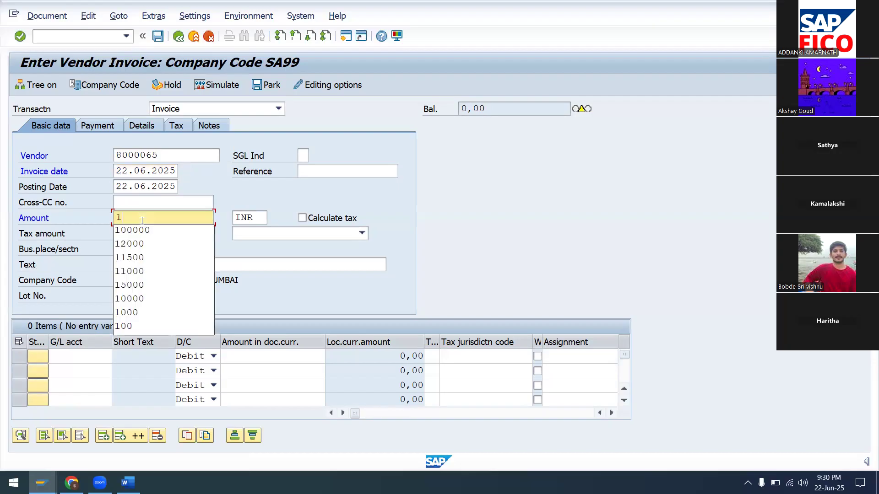
{"action": "left_click", "coordinate": [148, 230]}
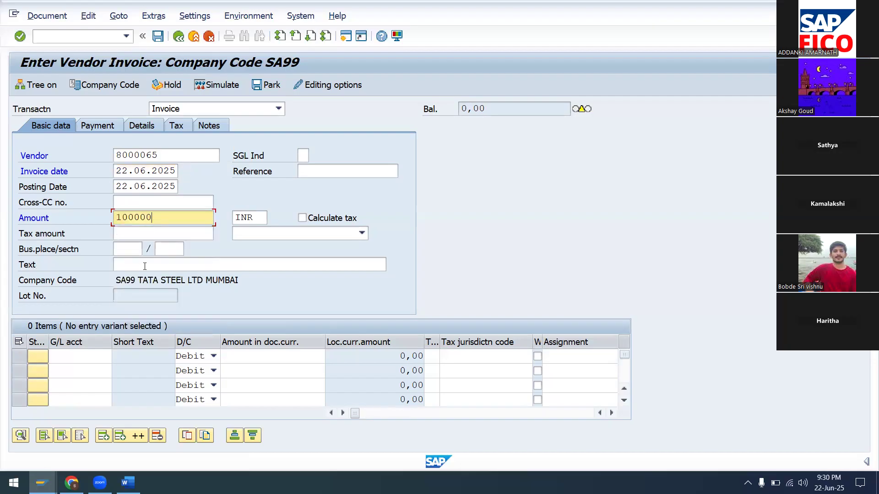
{"action": "left_click", "coordinate": [145, 266]}
{"action": "type", "text": "V"}
{"action": "left_click", "coordinate": [167, 278]}
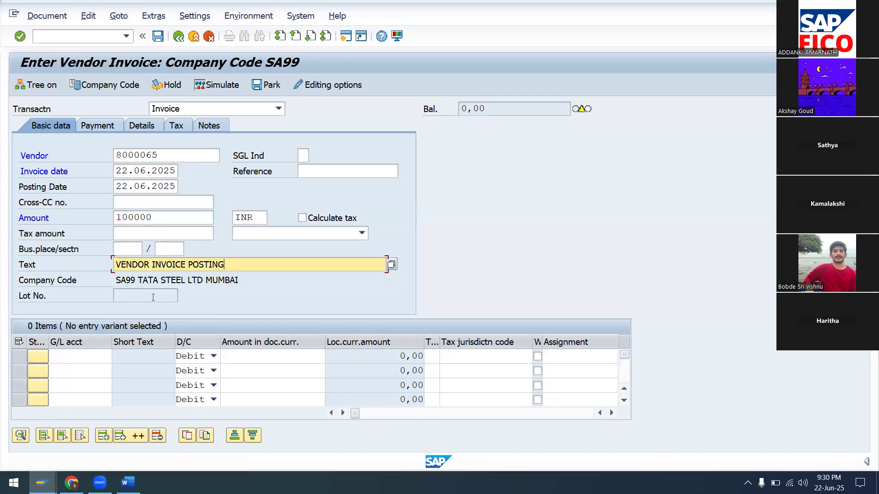
{"action": "left_click", "coordinate": [84, 361]}
Debit G/L account 200104 RAW MATERIAL A/C with the full amount (*) and show payment details.
{"action": "left_click", "coordinate": [116, 359]}
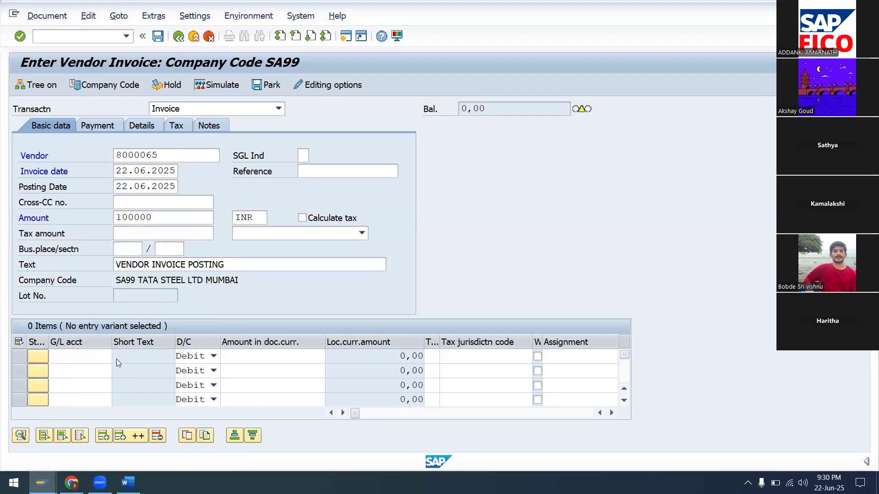
{"action": "left_click", "coordinate": [350, 456]}
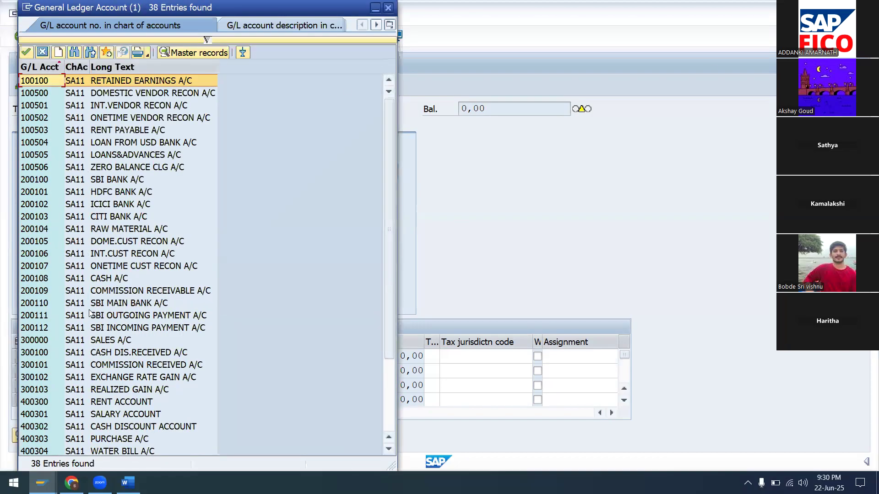
{"action": "left_click", "coordinate": [131, 229]}
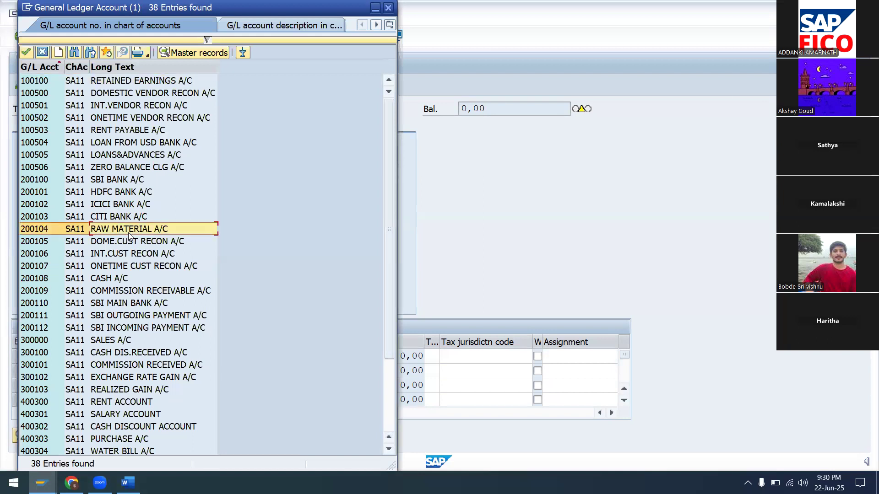
{"action": "left_click", "coordinate": [26, 52]}
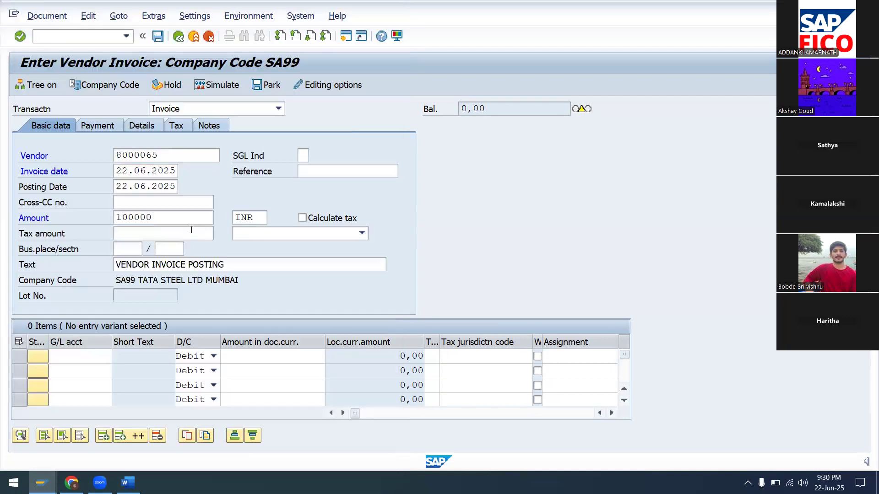
{"action": "left_click", "coordinate": [249, 355]}
{"action": "type", "text": "*"}
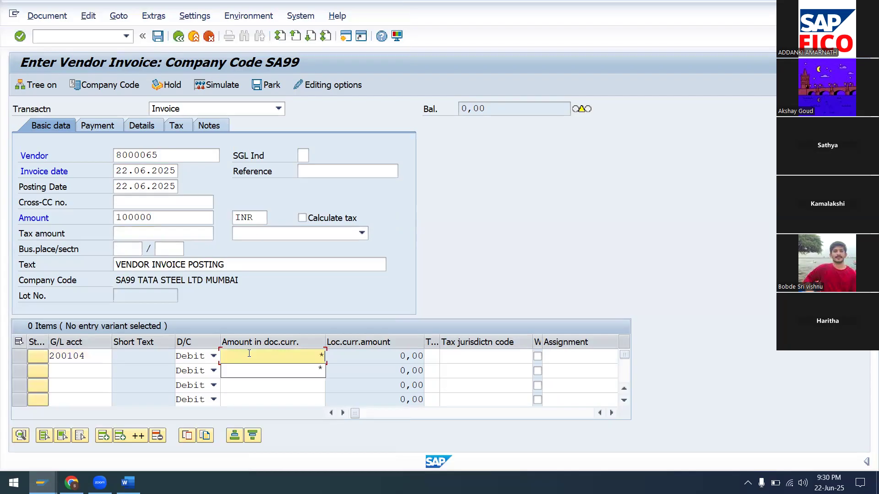
{"action": "key", "text": "Return"}
{"action": "left_click", "coordinate": [93, 125]}
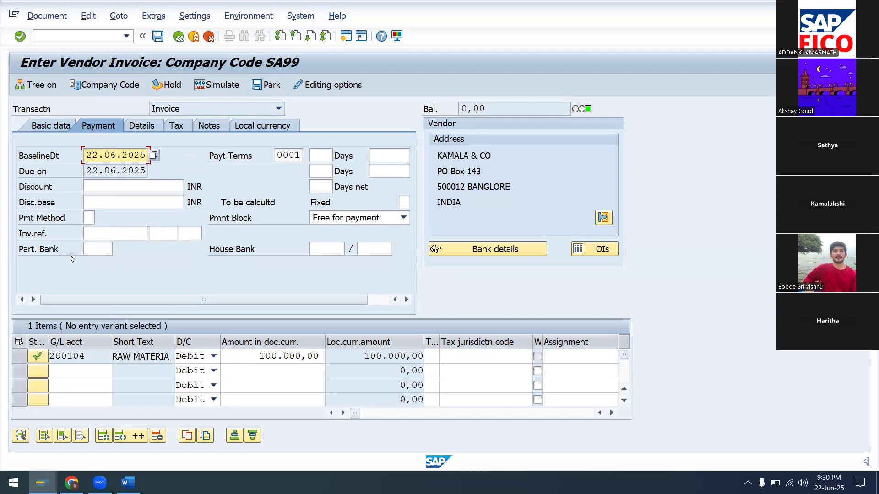
Set partner bank type HD01, simulate, and post the invoice as document 1022.
{"action": "left_click", "coordinate": [95, 250]}
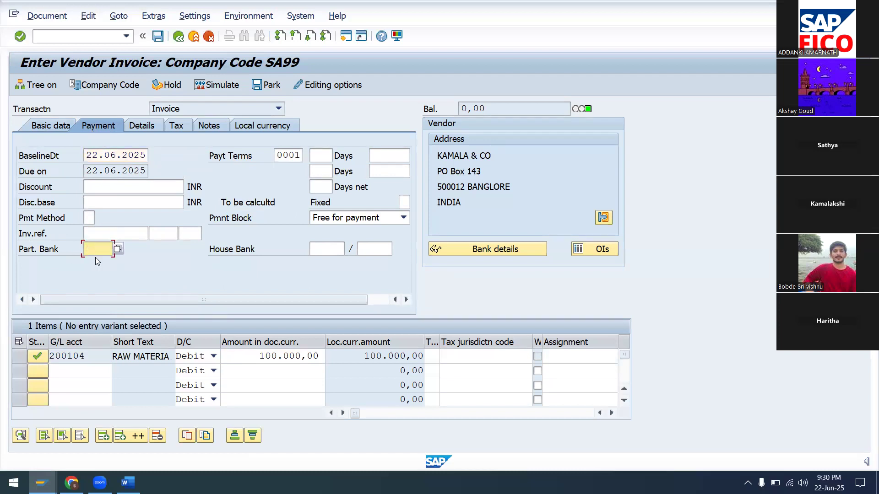
{"action": "left_click", "coordinate": [117, 249]}
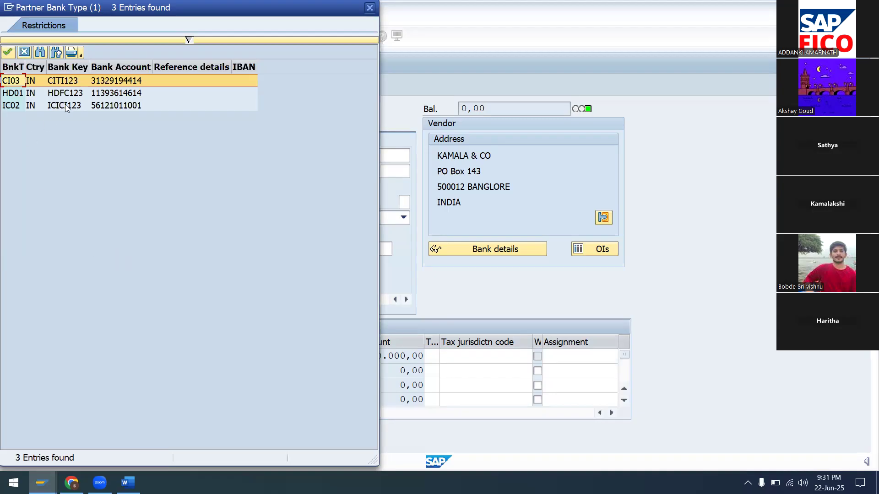
{"action": "left_click", "coordinate": [98, 93]}
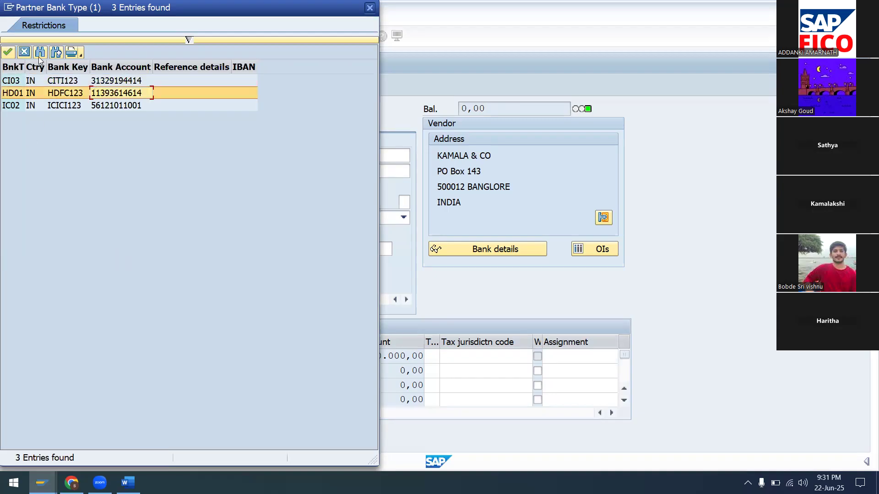
{"action": "left_click", "coordinate": [6, 52]}
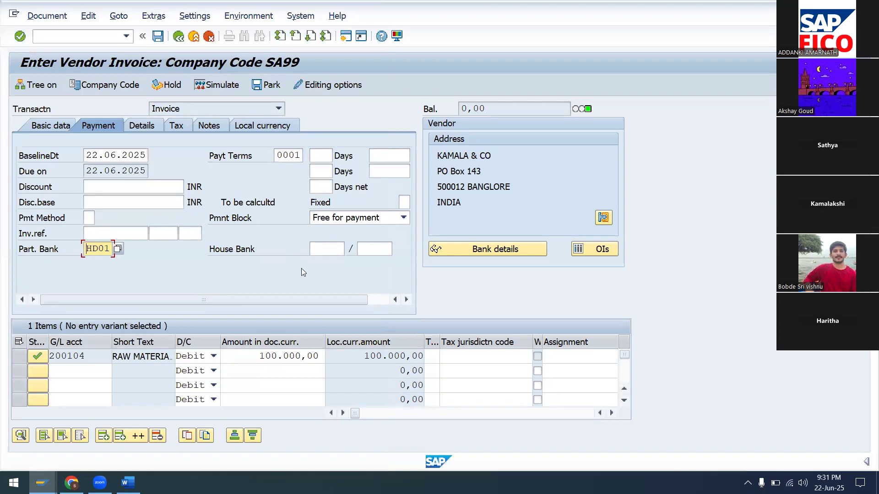
{"action": "left_click", "coordinate": [221, 82]}
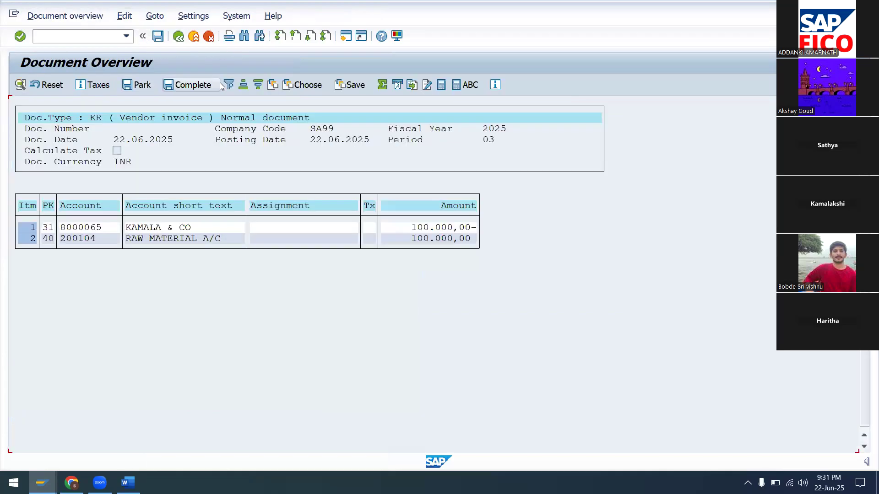
{"action": "left_click", "coordinate": [158, 36]}
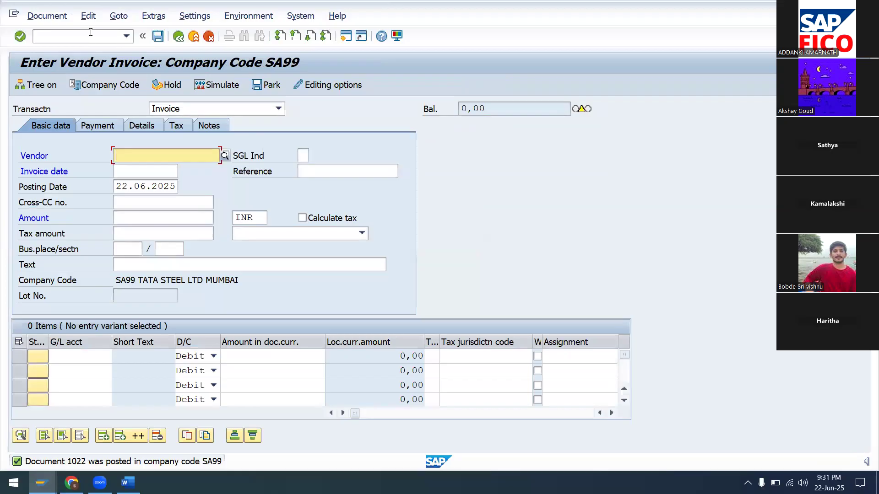
Open a new session and select vendor KAMALA & CO for the next invoice.
{"action": "left_click", "coordinate": [346, 36]}
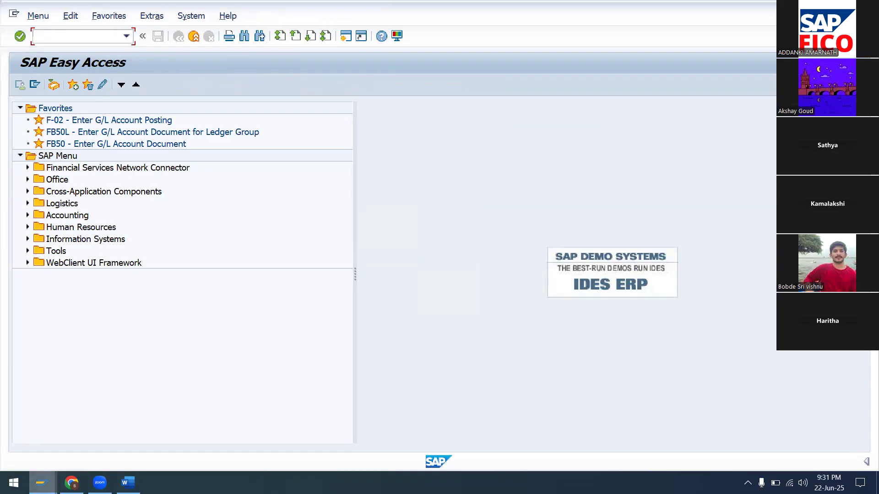
{"action": "mouse_move", "coordinate": [42, 483]}
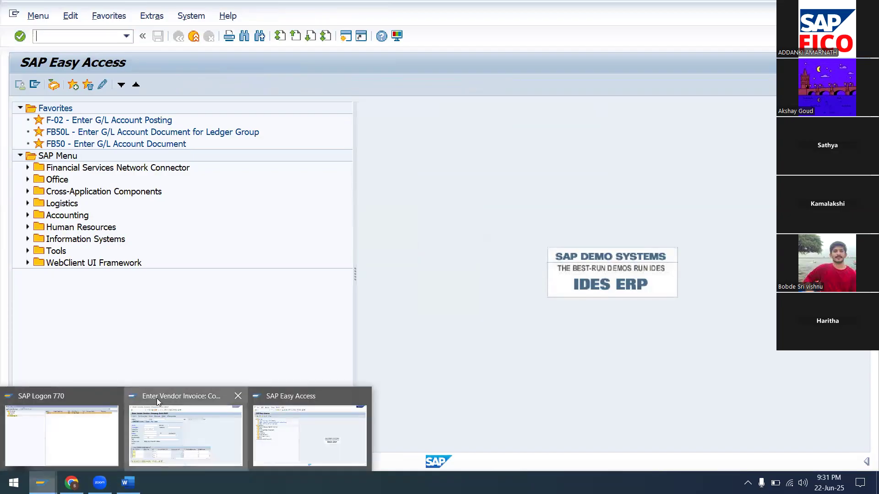
{"action": "left_click", "coordinate": [157, 398]}
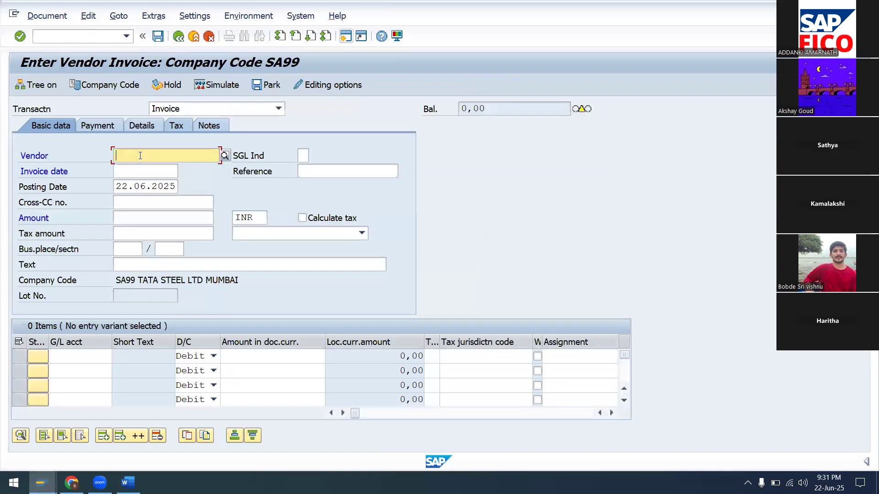
{"action": "left_click", "coordinate": [225, 155]}
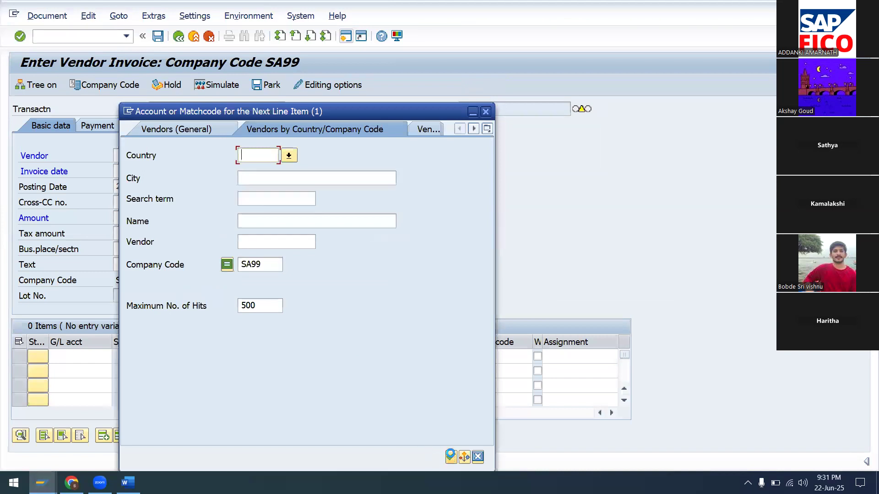
{"action": "left_click", "coordinate": [451, 456]}
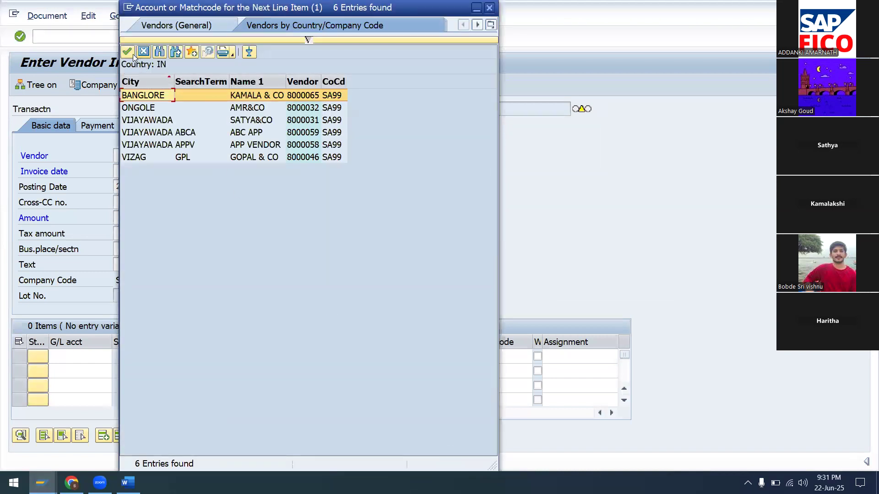
{"action": "left_click", "coordinate": [128, 52]}
Enter invoice date 22.06.2025, amount 200000 and text VENDOR INVOICE POSTING.
{"action": "type", "text": "22.06.20"}
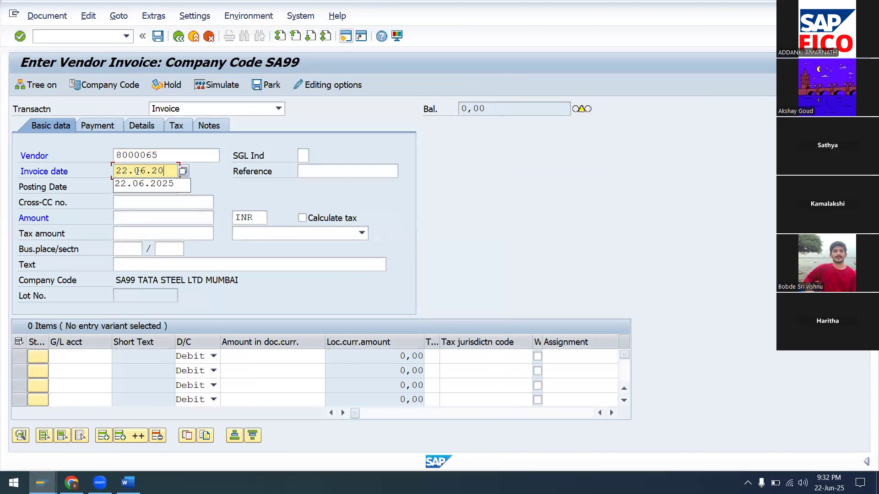
{"action": "type", "text": "25"}
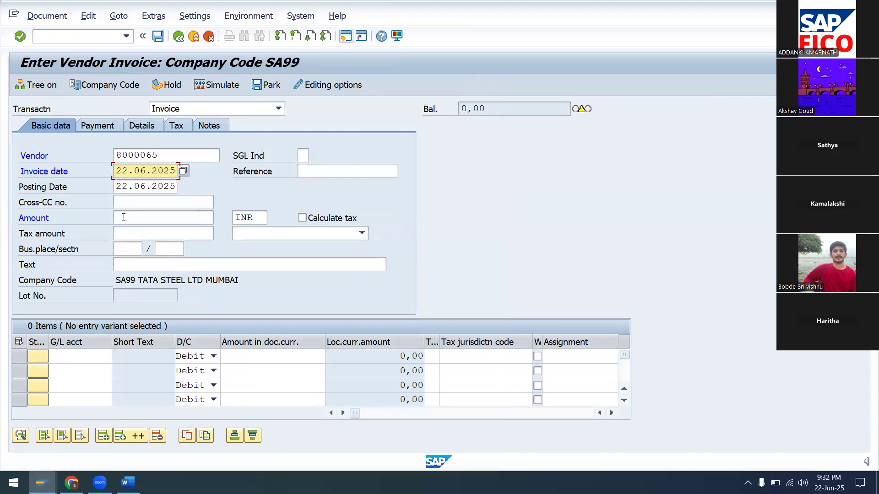
{"action": "left_click", "coordinate": [124, 217]}
{"action": "type", "text": "1"}
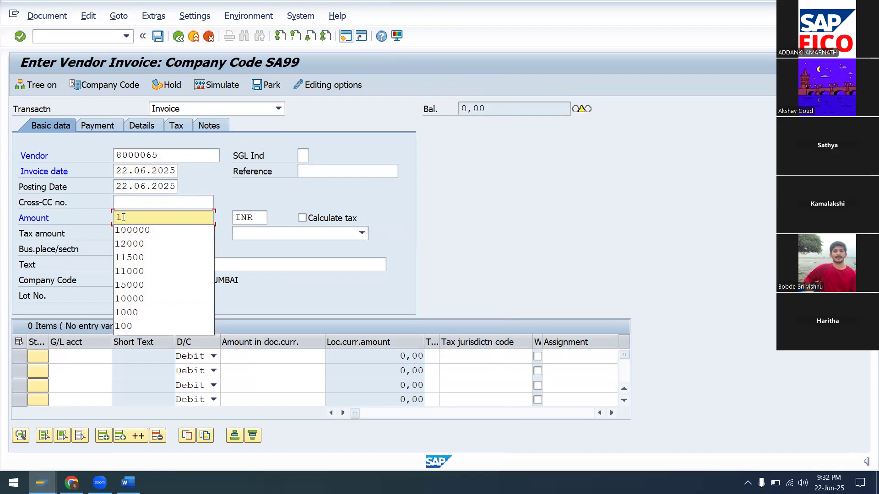
{"action": "key", "text": "BackSpace"}
{"action": "type", "text": "2"}
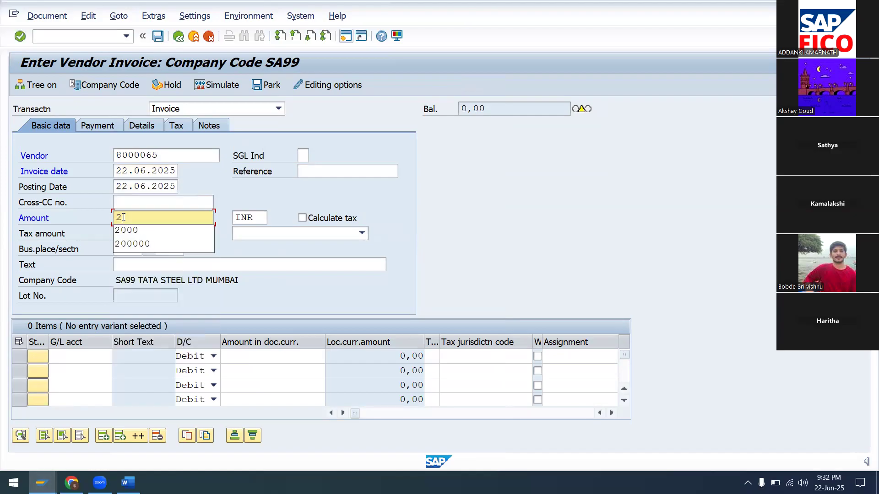
{"action": "left_click", "coordinate": [159, 245]}
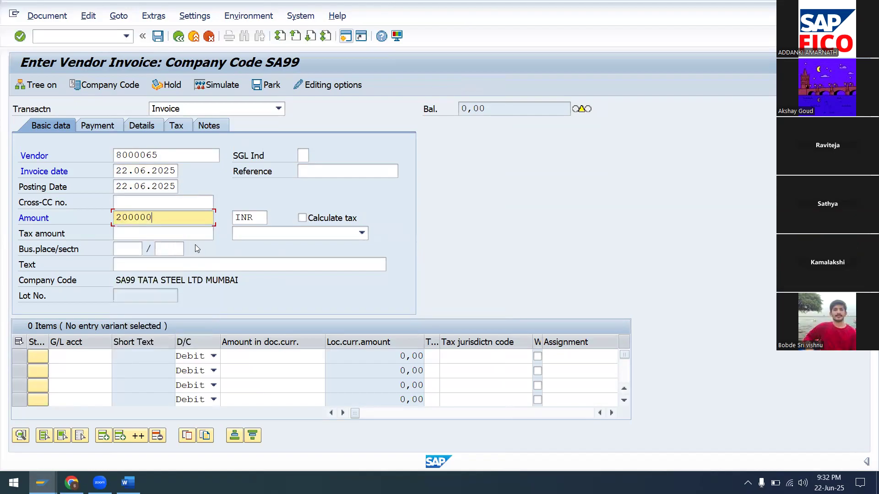
{"action": "left_click", "coordinate": [129, 262]}
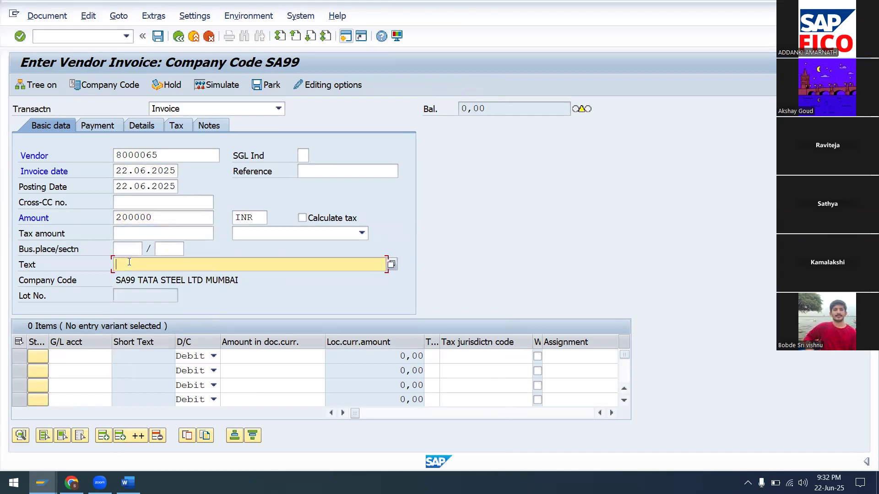
{"action": "type", "text": "V"}
{"action": "left_click", "coordinate": [171, 280]}
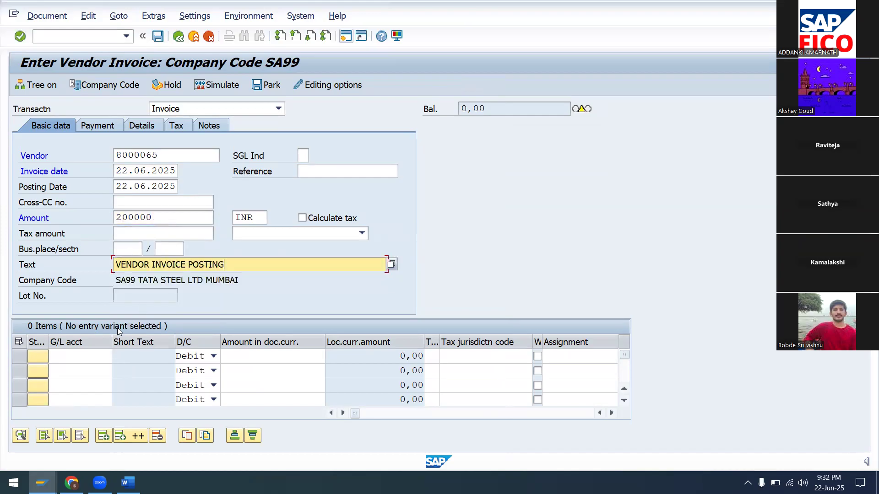
Debit G/L account 200104 with the full amount (*) and show payment details.
{"action": "left_click", "coordinate": [97, 356]}
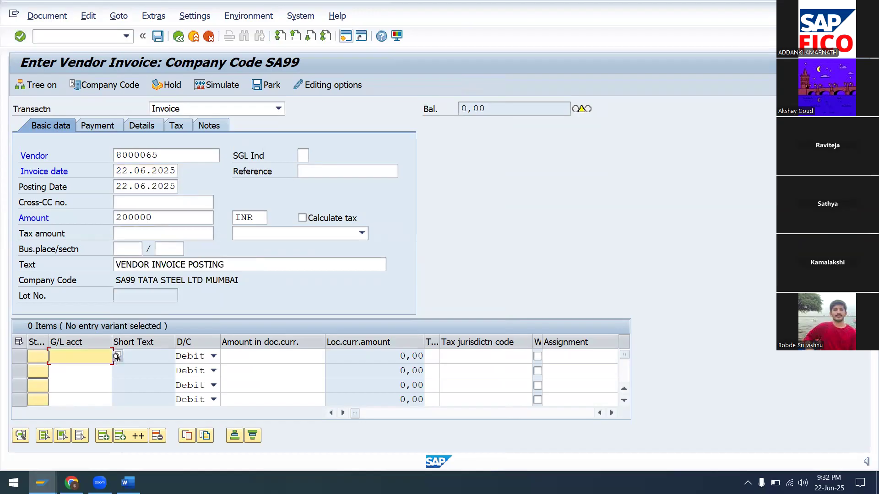
{"action": "type", "text": "200104"}
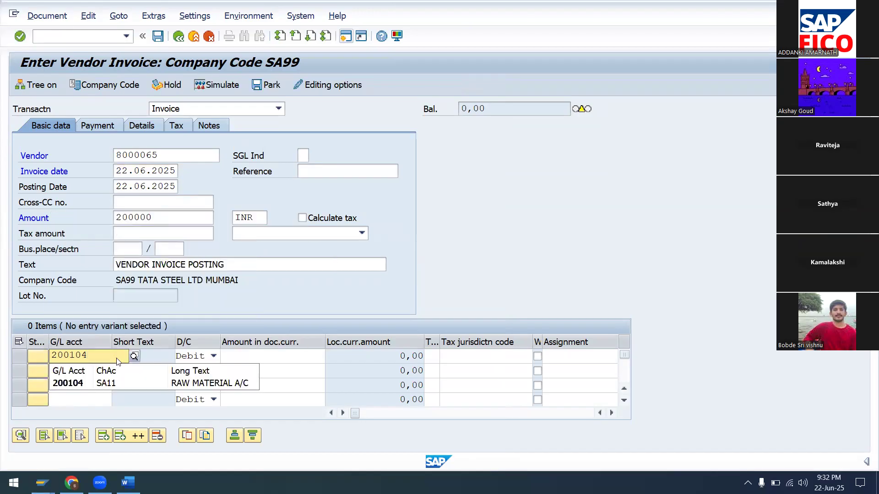
{"action": "left_click", "coordinate": [160, 383]}
{"action": "left_click", "coordinate": [266, 360]}
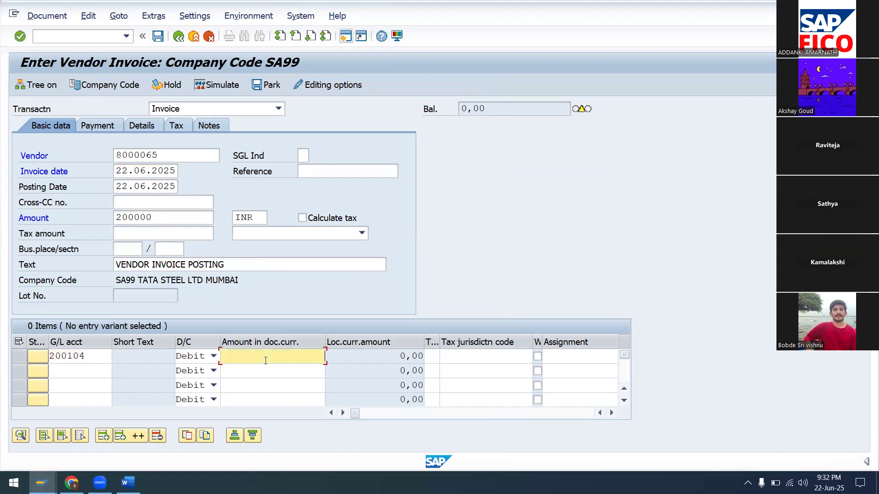
{"action": "type", "text": "*"}
{"action": "left_click", "coordinate": [94, 125]}
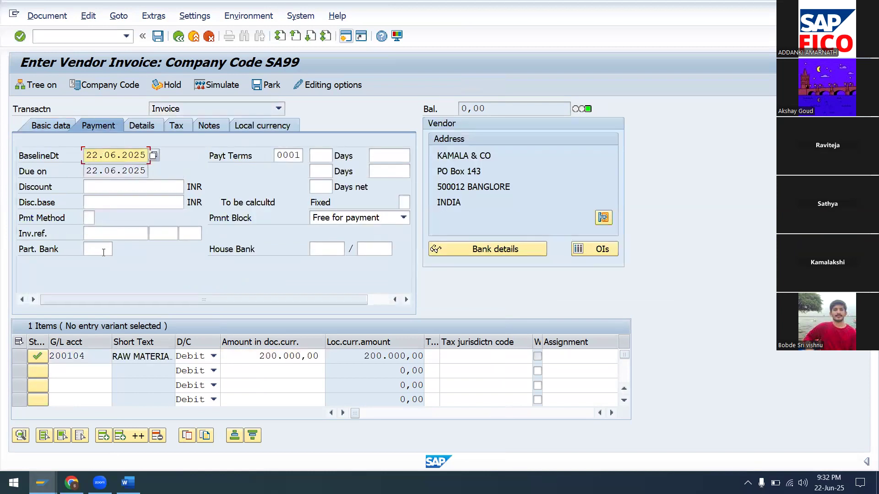
Set partner bank type IC02, simulate, and post the invoice as document 1023.
{"action": "left_click", "coordinate": [103, 252]}
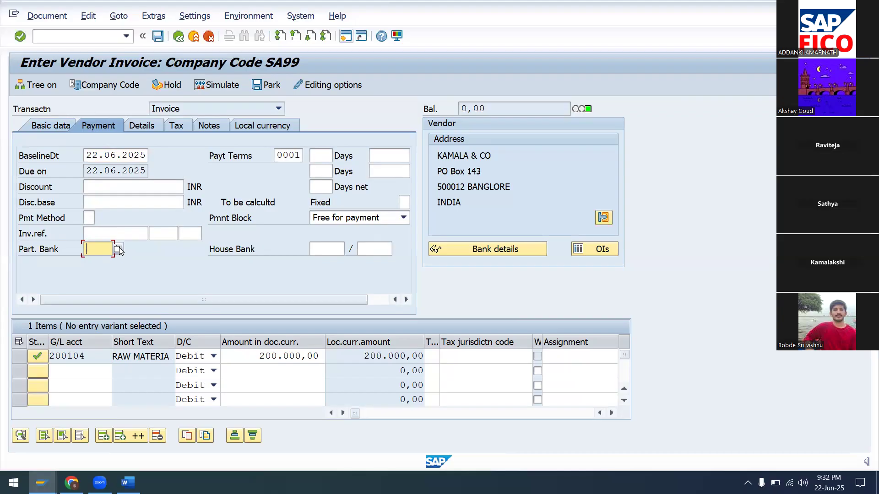
{"action": "left_click", "coordinate": [118, 249]}
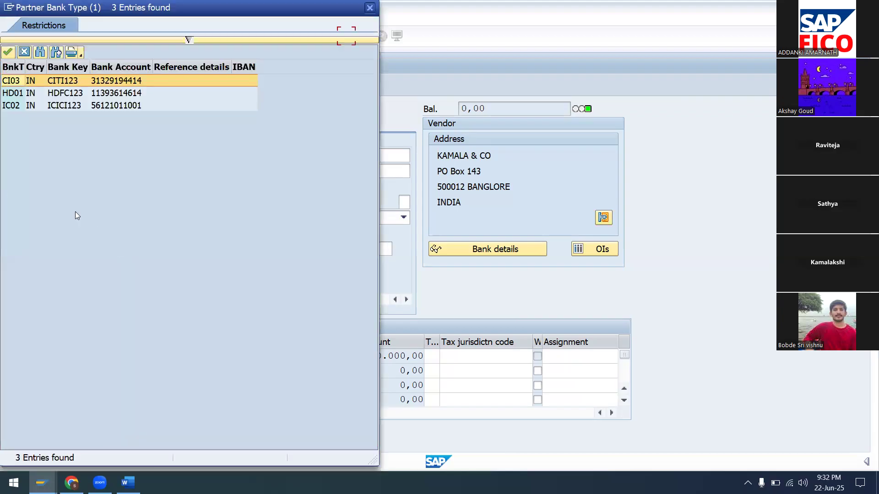
{"action": "left_click", "coordinate": [35, 109]}
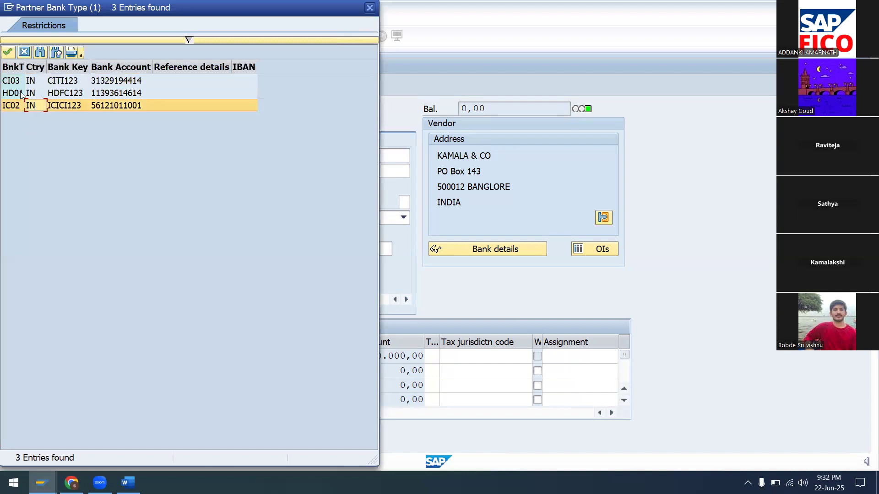
{"action": "left_click", "coordinate": [8, 54]}
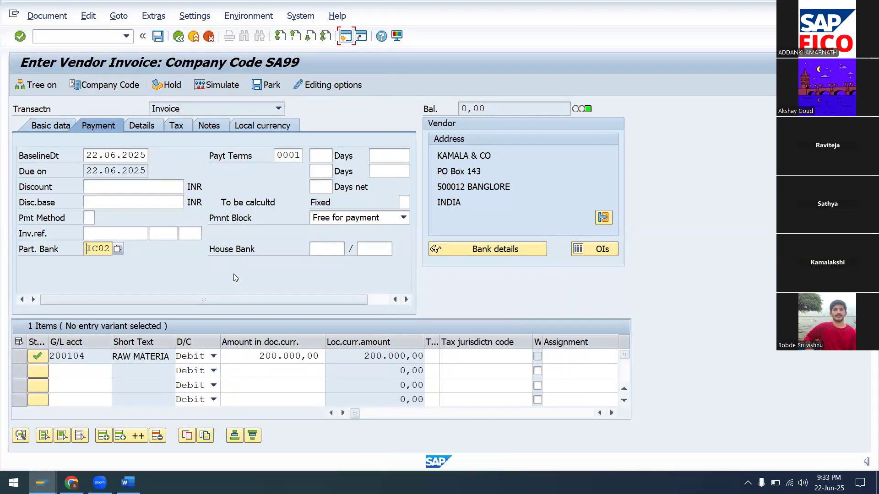
{"action": "left_click", "coordinate": [236, 86]}
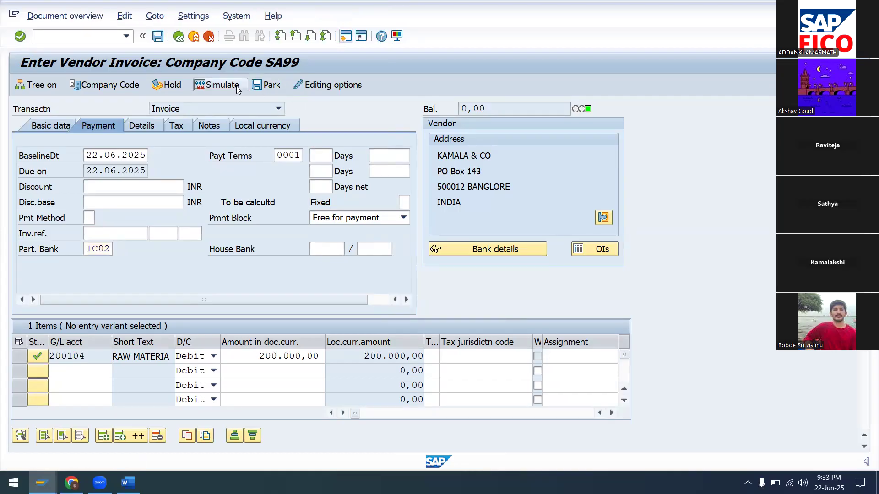
{"action": "left_click", "coordinate": [158, 37]}
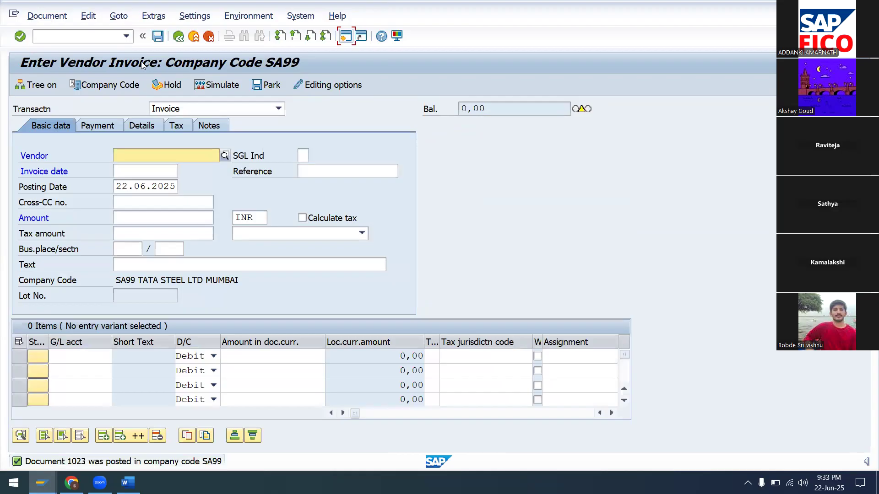
Pick vendor KAMALA & CO, date 22.06.2025, amount 300000, text VENDOR INVOICE POSTING.
{"action": "left_click", "coordinate": [224, 155]}
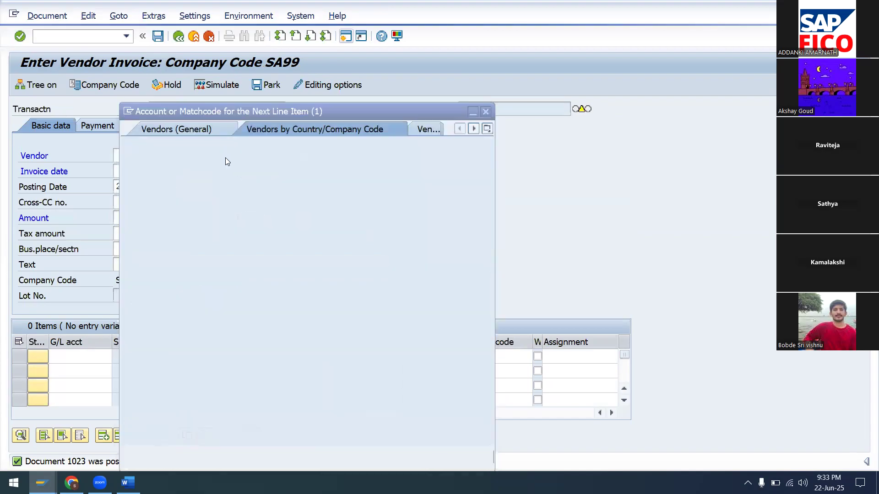
{"action": "left_click", "coordinate": [451, 456]}
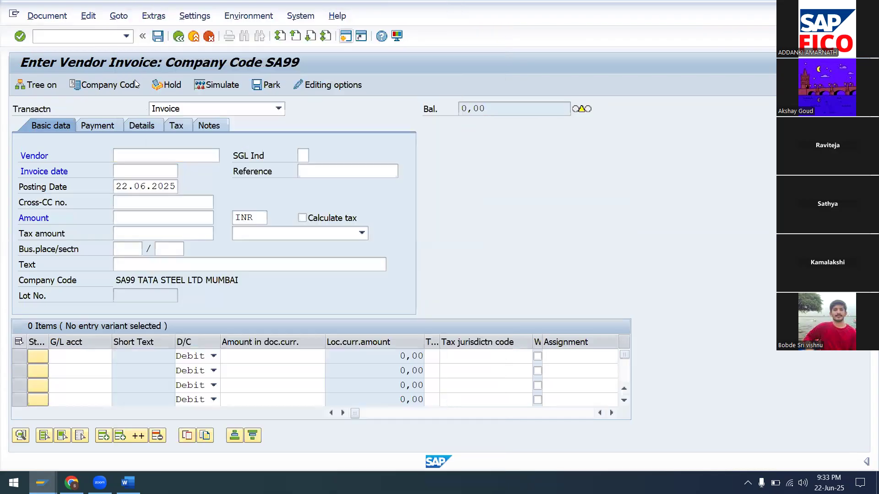
{"action": "left_click", "coordinate": [127, 51]}
{"action": "left_click", "coordinate": [154, 173]}
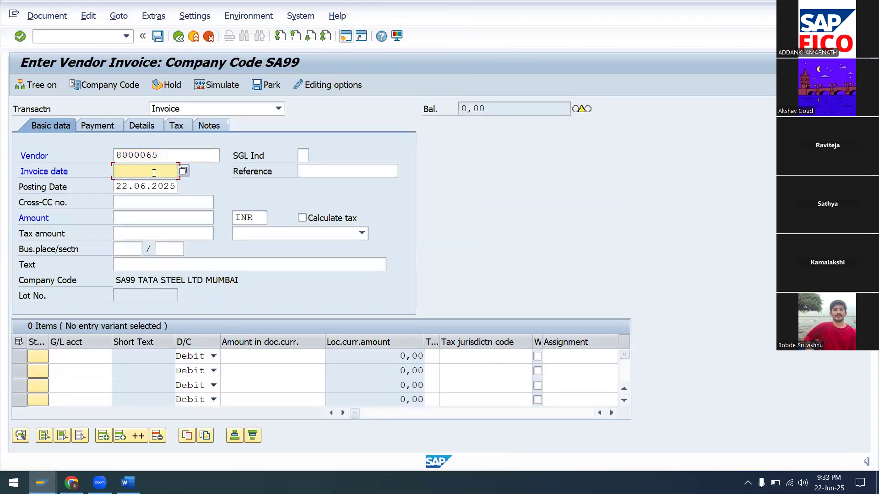
{"action": "type", "text": "22.06.2025"}
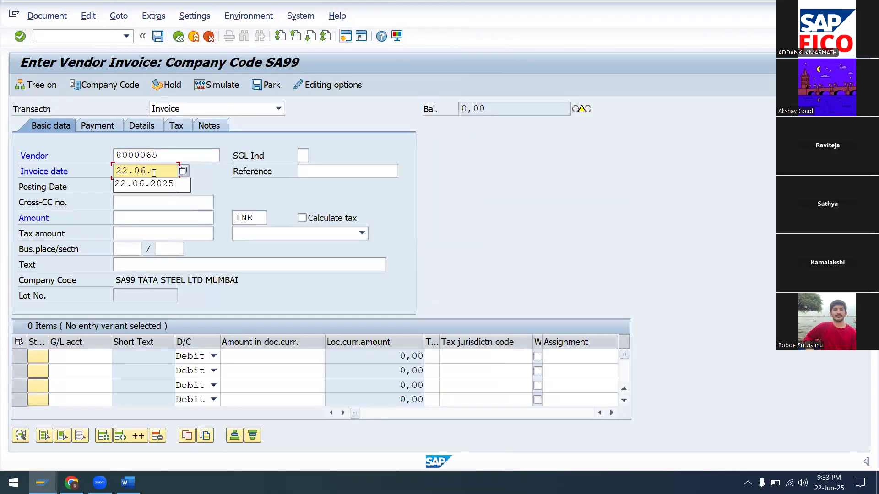
{"action": "left_click", "coordinate": [162, 214]}
{"action": "type", "text": "30"}
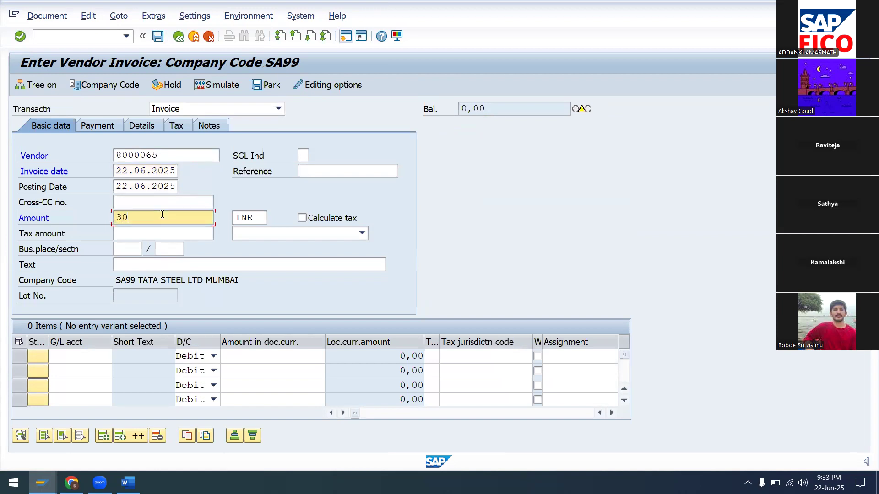
{"action": "type", "text": "0000"}
{"action": "left_click", "coordinate": [149, 260]}
{"action": "type", "text": "V"}
{"action": "left_click", "coordinate": [173, 280]}
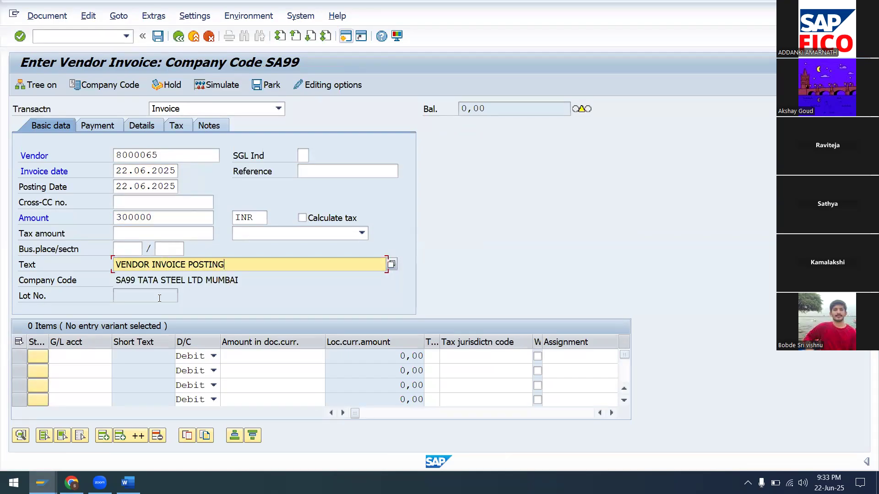
Debit G/L 200104 RAW MATERIAL A/C with the full amount (*) and show payment details.
{"action": "left_click", "coordinate": [82, 360]}
{"action": "type", "text": "22"}
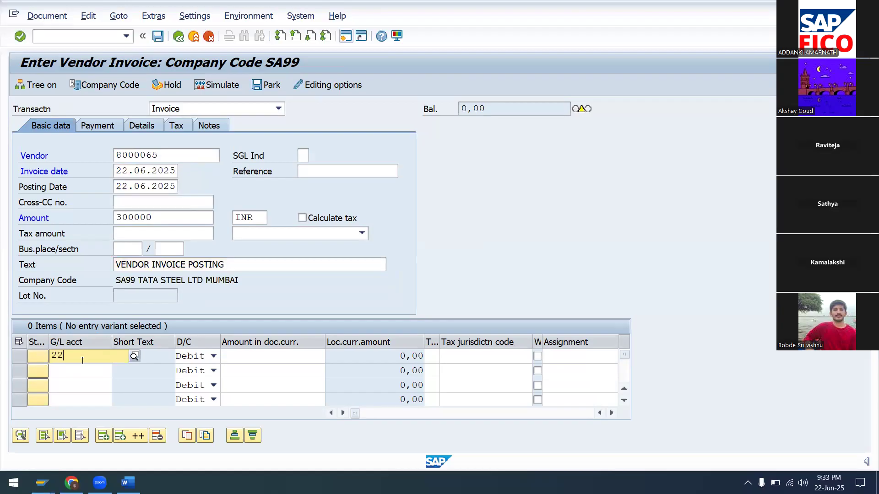
{"action": "key", "text": "BackSpace"}
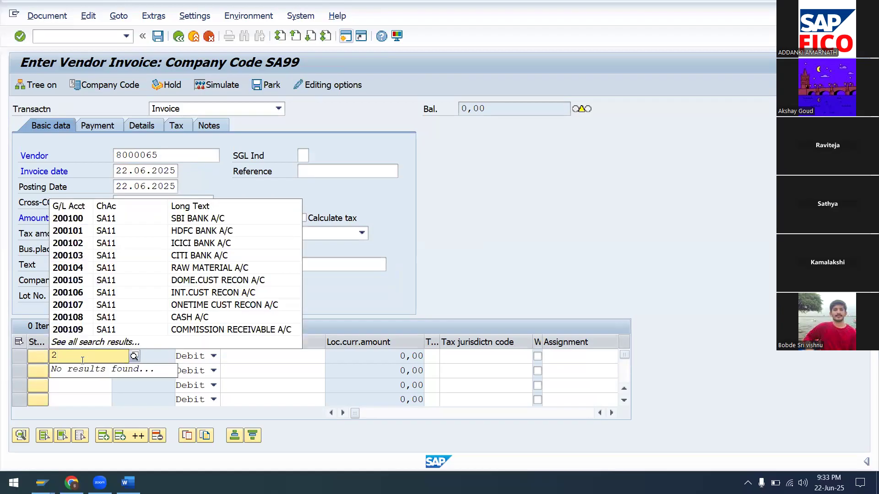
{"action": "type", "text": "00104"}
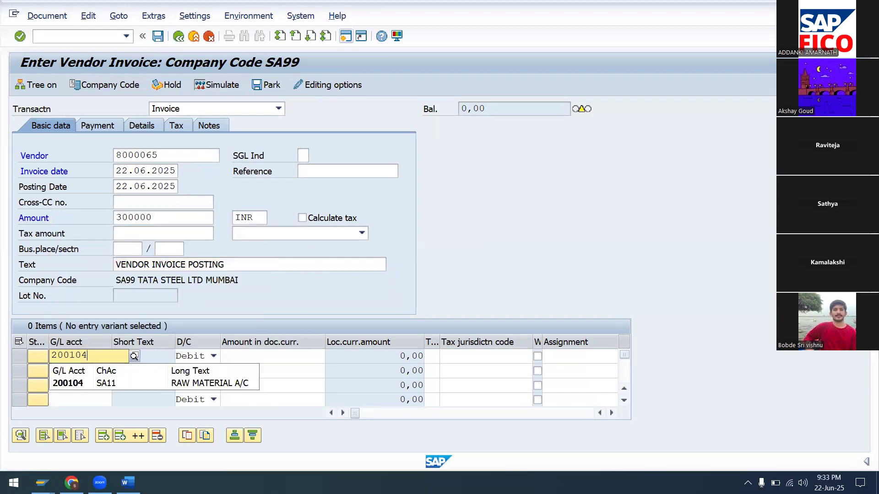
{"action": "left_click", "coordinate": [153, 384]}
{"action": "left_click", "coordinate": [240, 357]}
{"action": "type", "text": "*"}
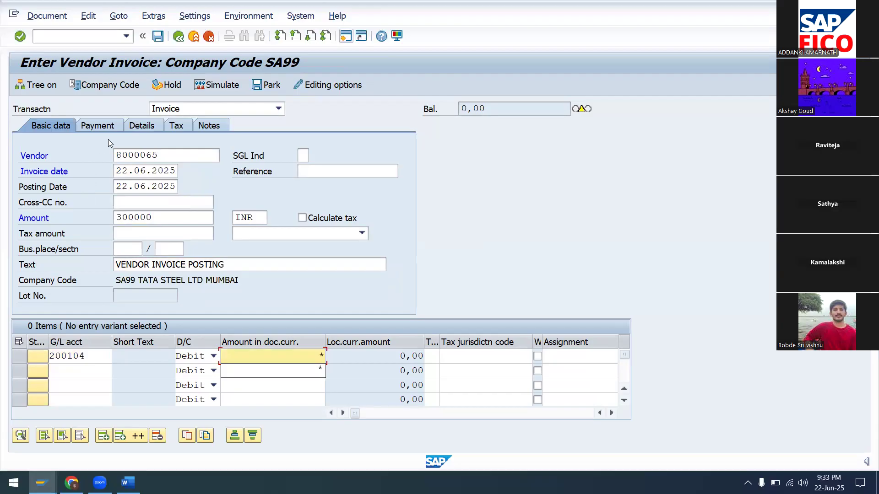
{"action": "left_click", "coordinate": [113, 128]}
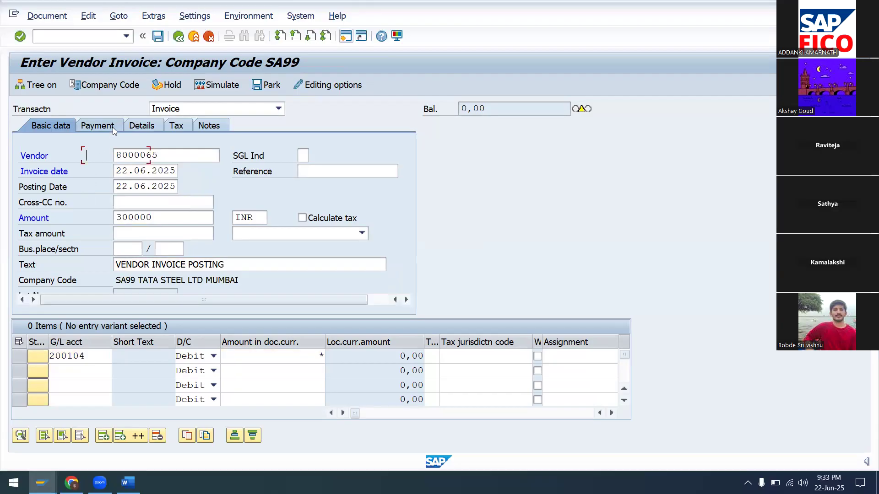
{"action": "left_click", "coordinate": [103, 250]}
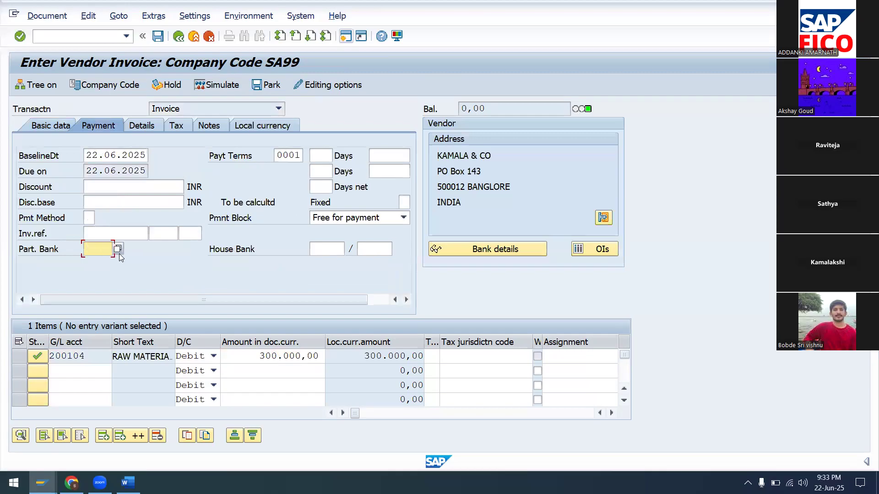
Choose partner bank type CI03, simulate, post as document 1024, then display document 1024.
{"action": "left_click", "coordinate": [118, 249]}
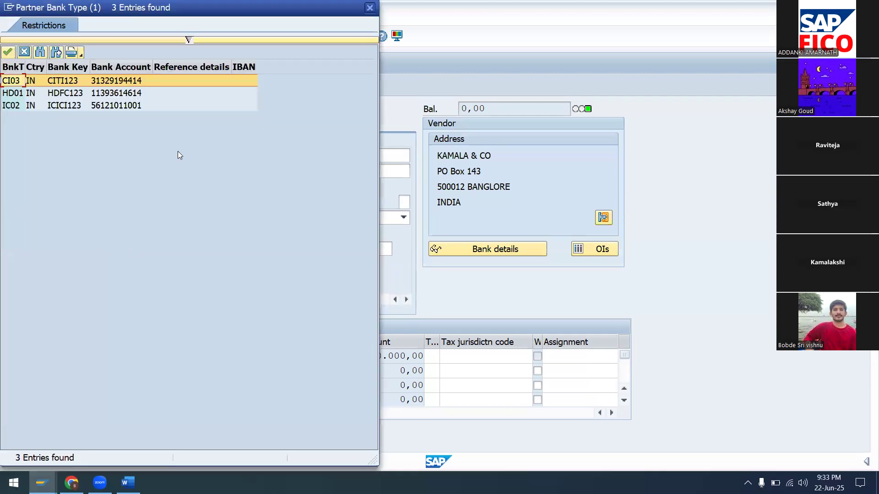
{"action": "left_click", "coordinate": [7, 55]}
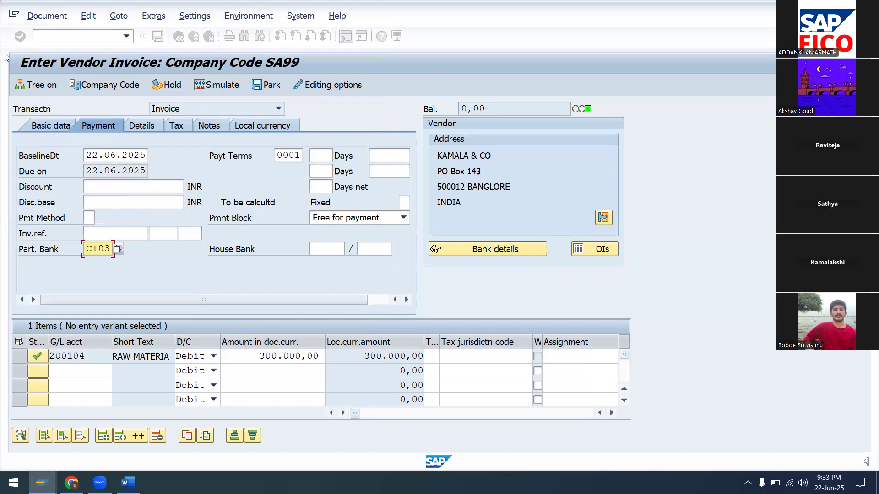
{"action": "left_click", "coordinate": [230, 89]}
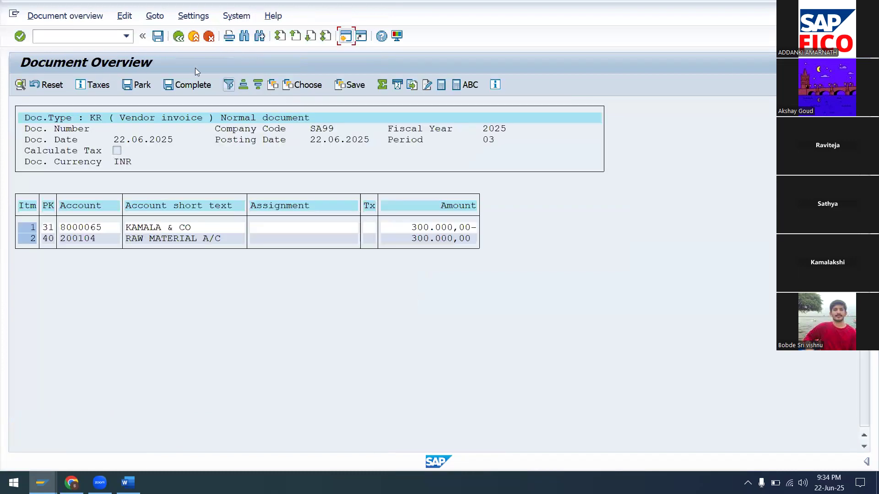
{"action": "left_click", "coordinate": [158, 36]}
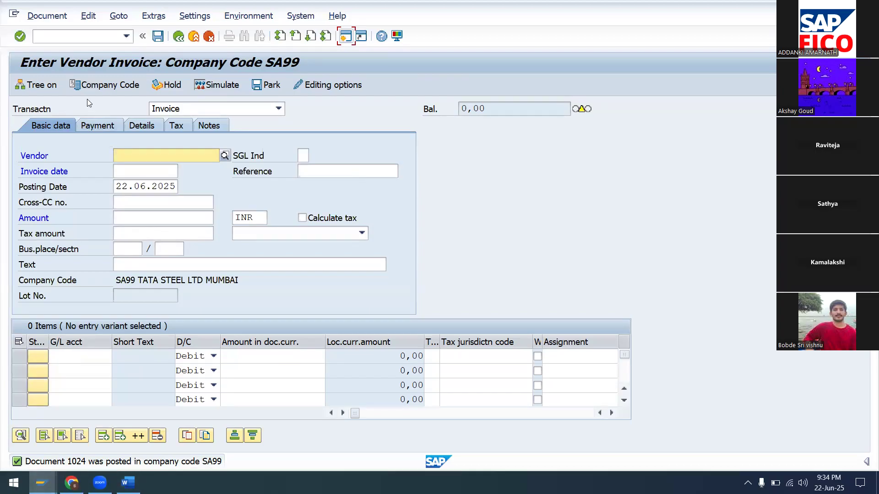
{"action": "left_click", "coordinate": [54, 17]}
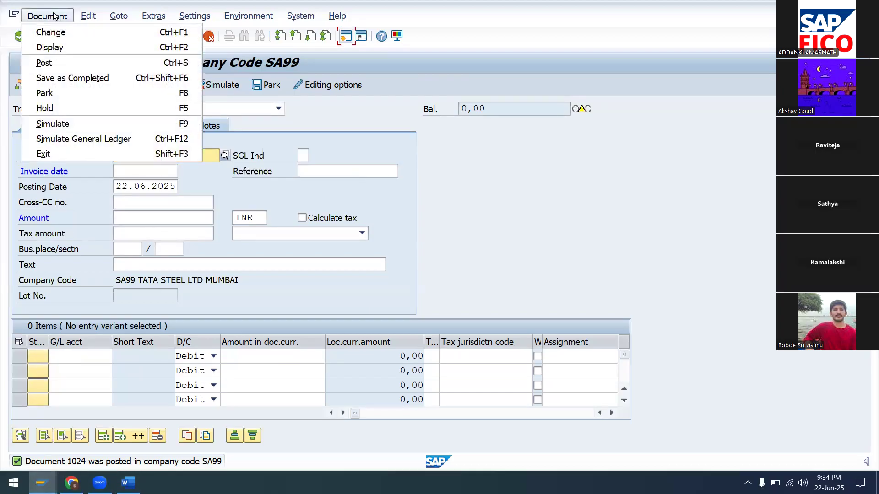
{"action": "left_click", "coordinate": [62, 48]}
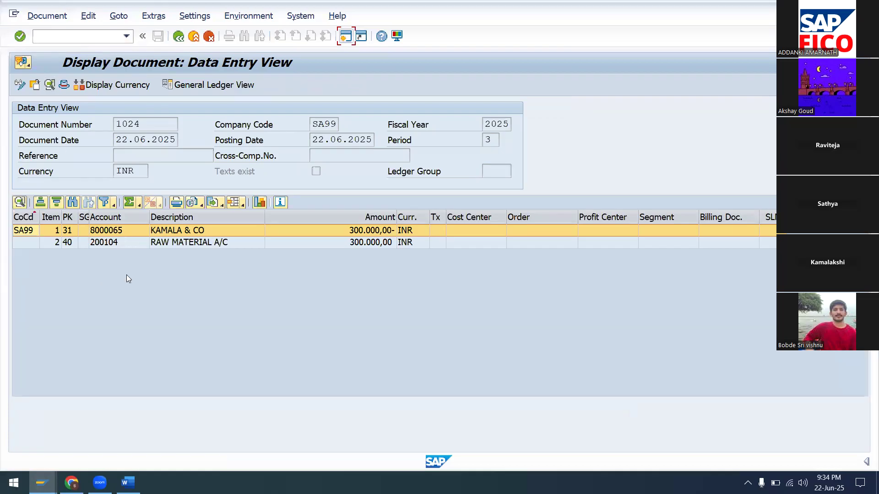
Check that the KAMALA & CO line item's additional data shows partner bank type CI03.
{"action": "double_click", "coordinate": [66, 231]}
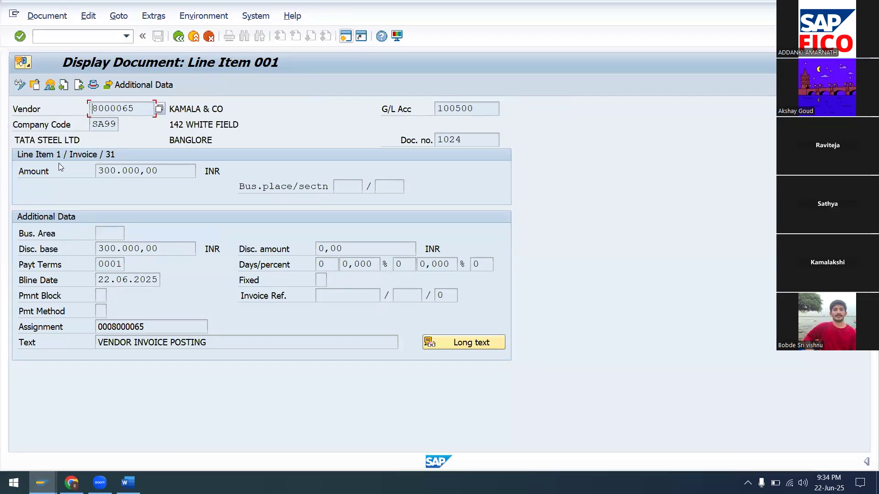
{"action": "left_click", "coordinate": [137, 86]}
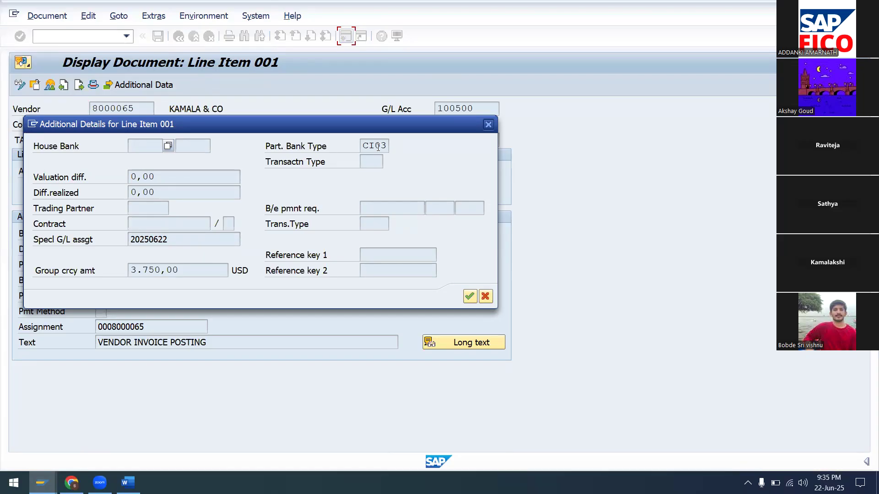
{"action": "left_click", "coordinate": [485, 296]}
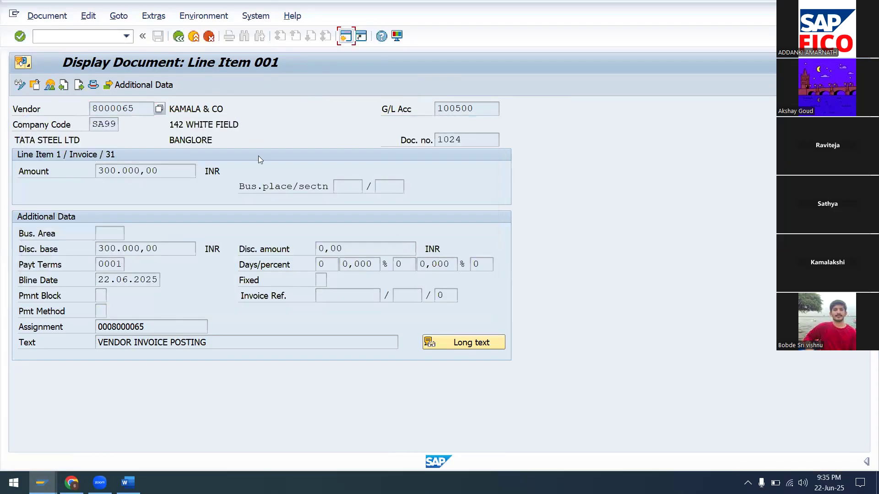
Go to the /NFB03 Display Document start screen.
{"action": "left_click", "coordinate": [94, 35]}
{"action": "type", "text": "/NFB03"}
{"action": "key", "text": "Return"}
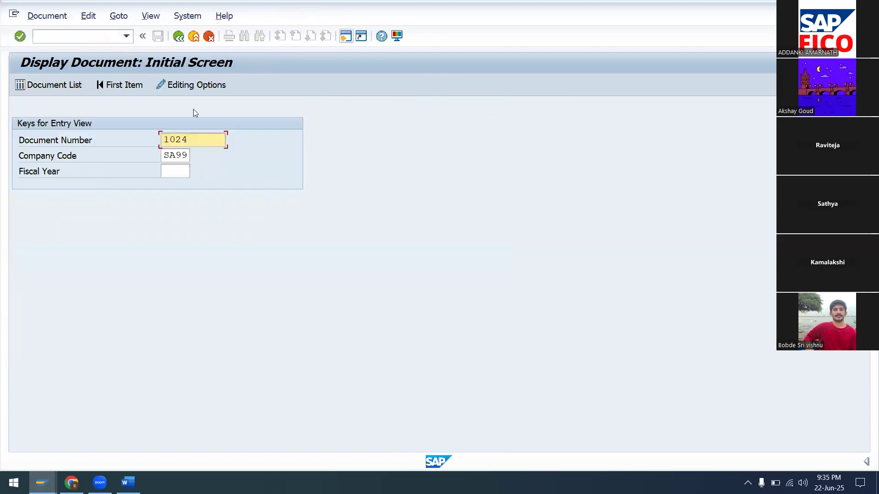
Run the Document List for company code SA99 and scroll through the results.
{"action": "key", "text": "BackSpace"}
{"action": "key", "text": "BackSpace"}
{"action": "key", "text": "BackSpace"}
{"action": "key", "text": "BackSpace"}
{"action": "left_click", "coordinate": [36, 86]}
{"action": "left_click", "coordinate": [19, 85]}
{"action": "left_click", "coordinate": [19, 85]}
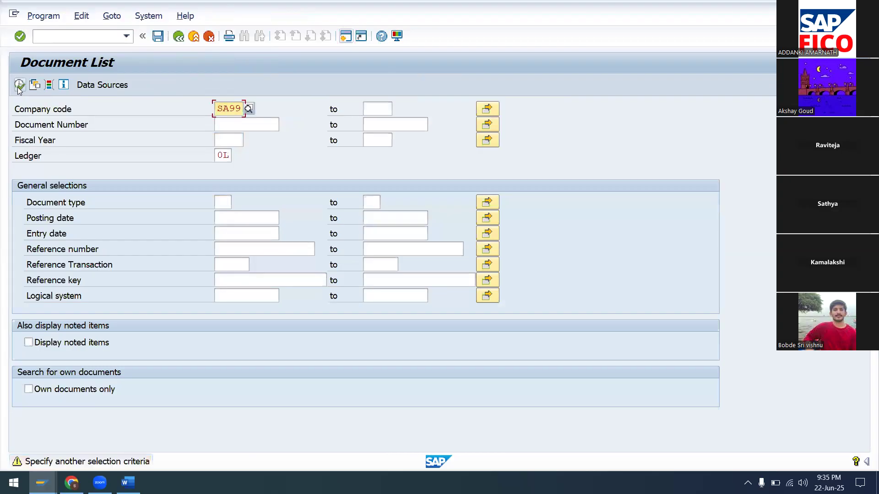
{"action": "left_click", "coordinate": [19, 85]}
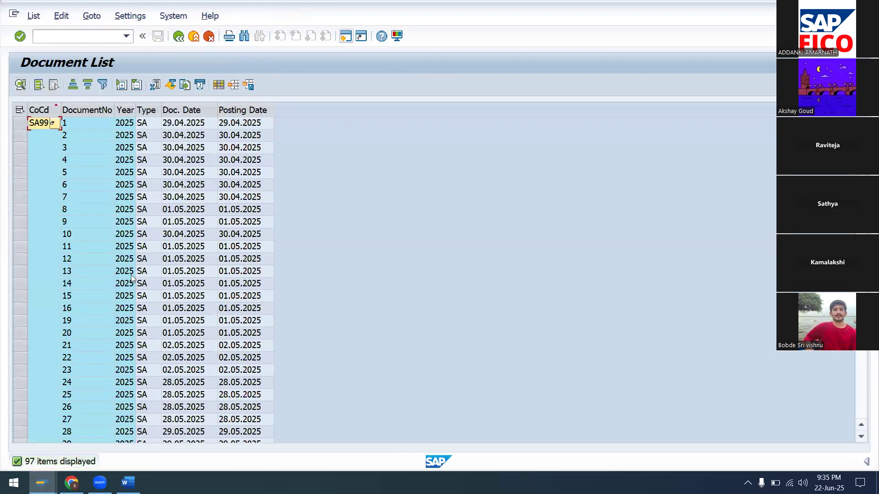
{"action": "scroll", "coordinate": [130, 275], "scroll_direction": "down", "scroll_amount": 10}
{"action": "scroll", "coordinate": [131, 274], "scroll_direction": "down", "scroll_amount": 4}
{"action": "scroll", "coordinate": [131, 275], "scroll_direction": "down", "scroll_amount": 8}
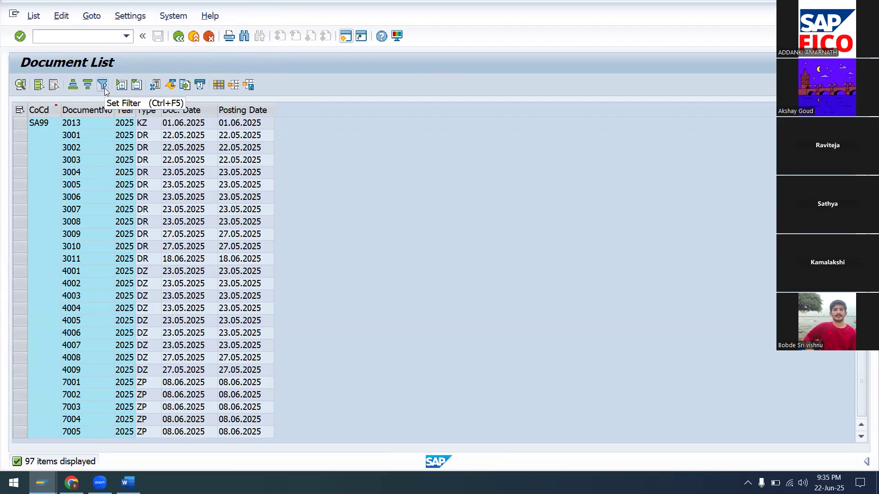
{"action": "scroll", "coordinate": [96, 171], "scroll_direction": "up", "scroll_amount": 2}
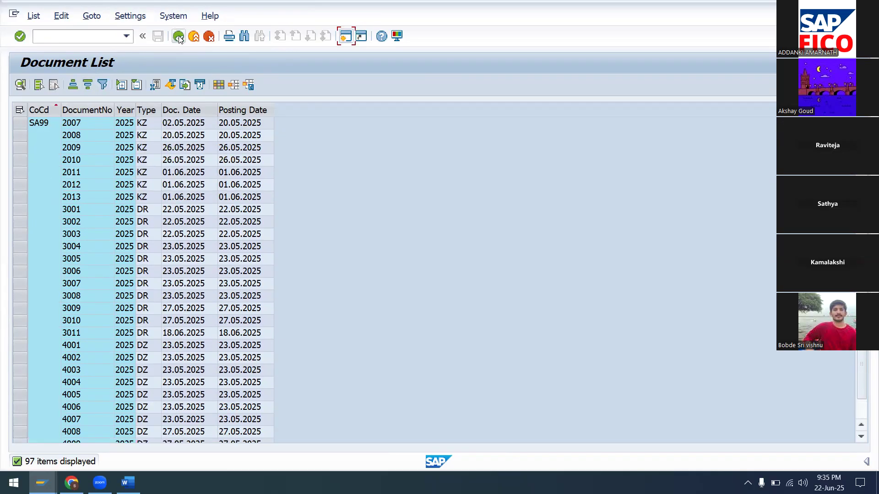
Filter the list to document type KR so it shows only vendor invoices 1001–1024.
{"action": "left_click", "coordinate": [178, 36]}
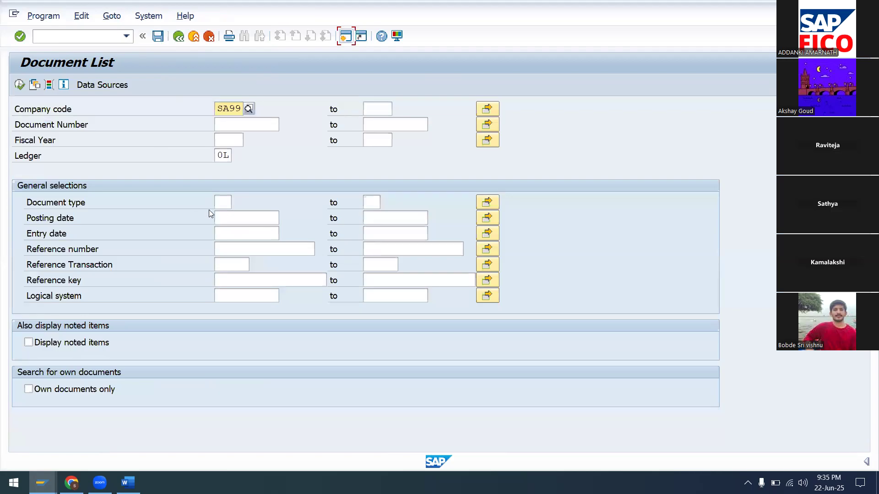
{"action": "left_click", "coordinate": [221, 201]}
{"action": "type", "text": "KZ"}
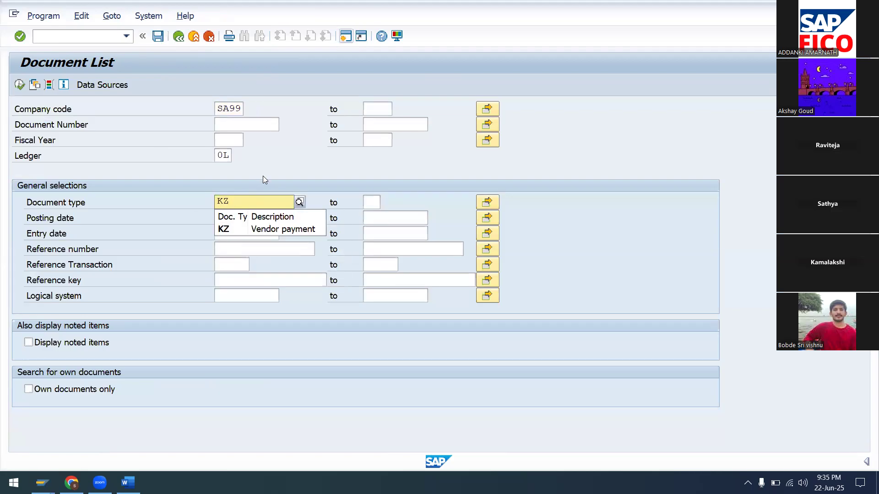
{"action": "key", "text": "BackSpace"}
{"action": "type", "text": "R"}
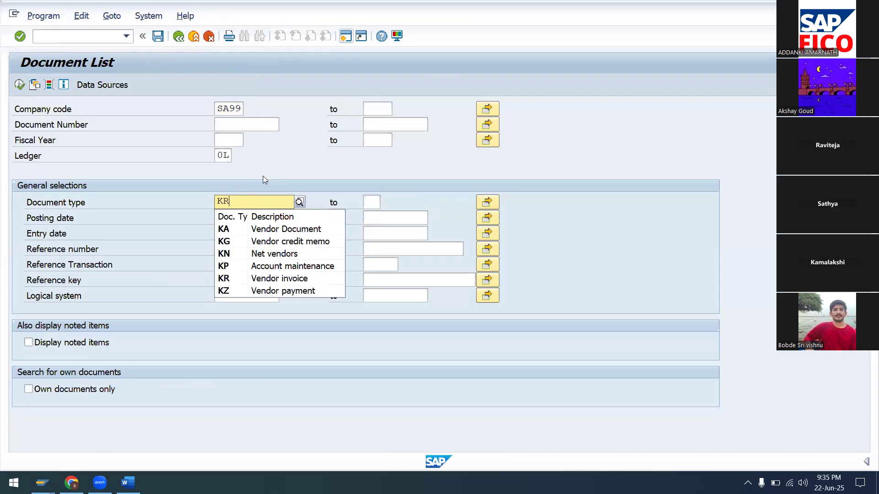
{"action": "key", "text": "Return"}
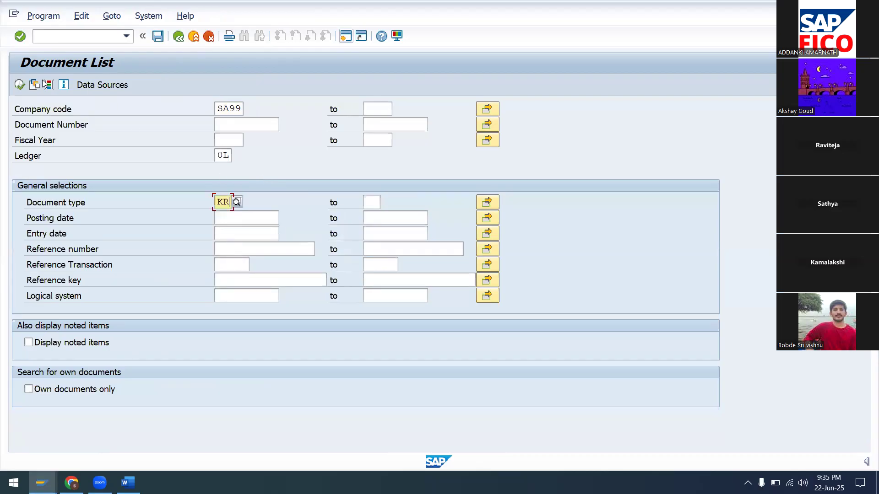
{"action": "left_click", "coordinate": [20, 84]}
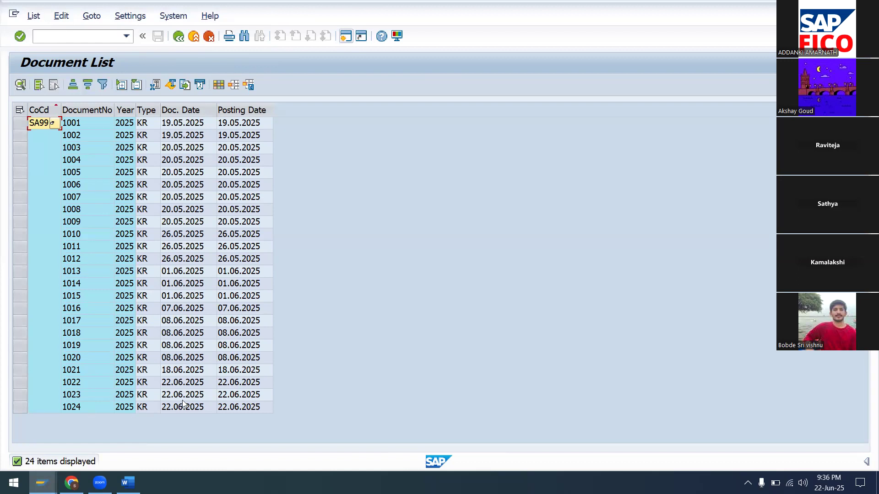
Check that invoice 1022's KAMALA & CO line shows partner bank type HD01, then return to the list.
{"action": "double_click", "coordinate": [145, 382]}
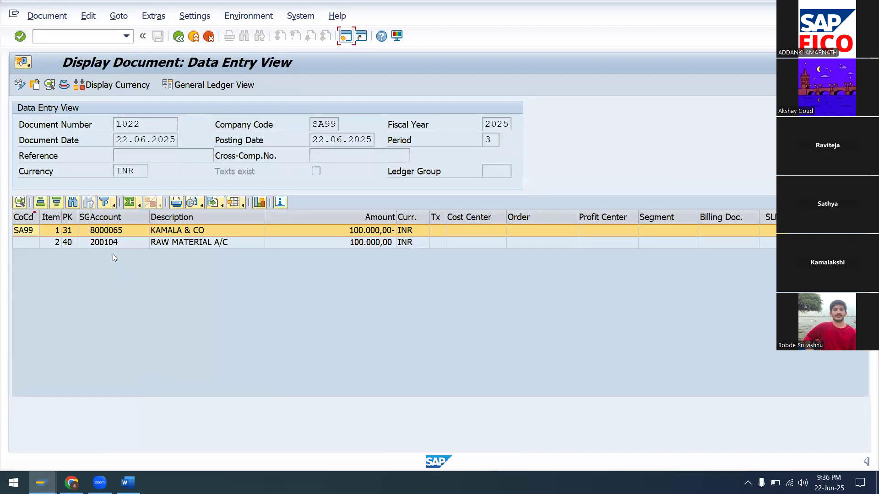
{"action": "double_click", "coordinate": [71, 230]}
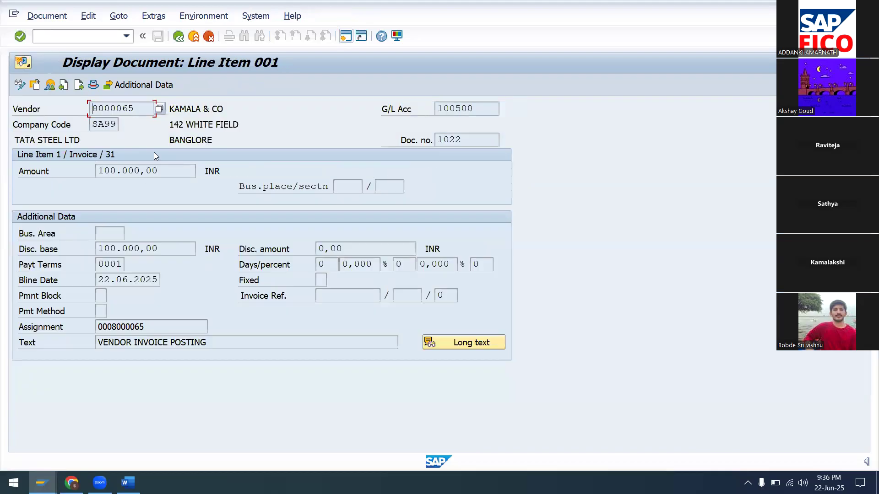
{"action": "left_click", "coordinate": [146, 86]}
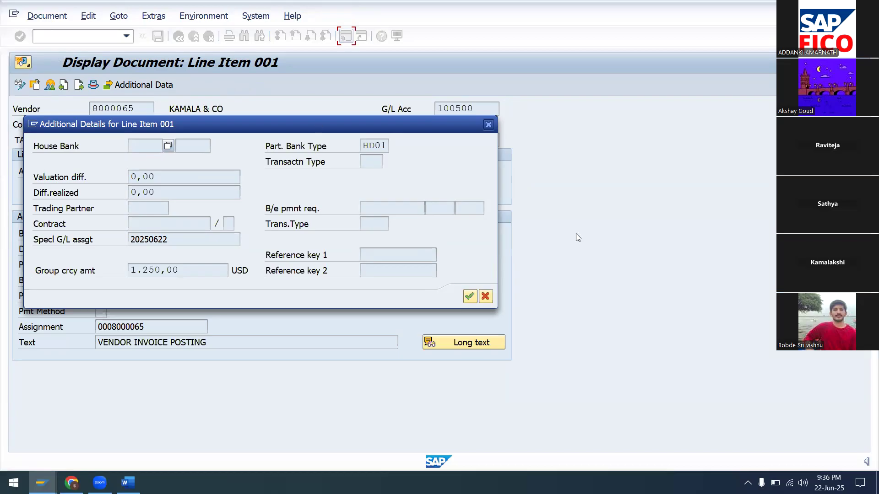
{"action": "left_click", "coordinate": [488, 296]}
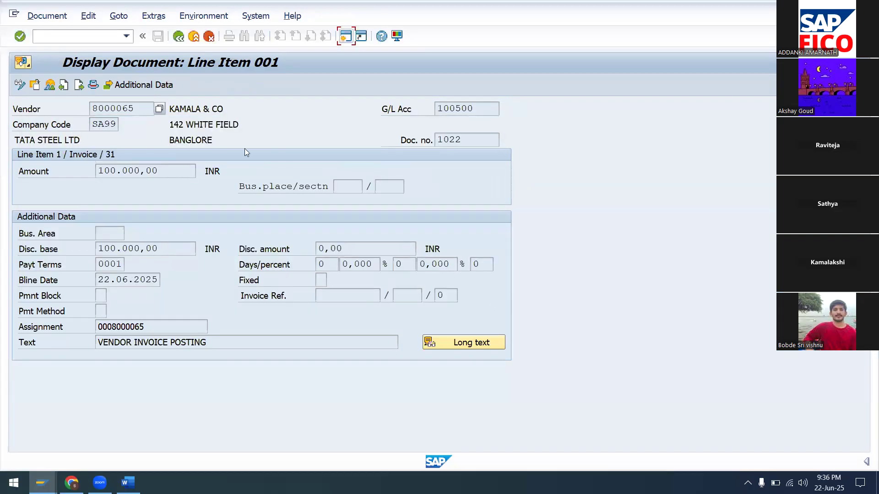
{"action": "left_click", "coordinate": [178, 37]}
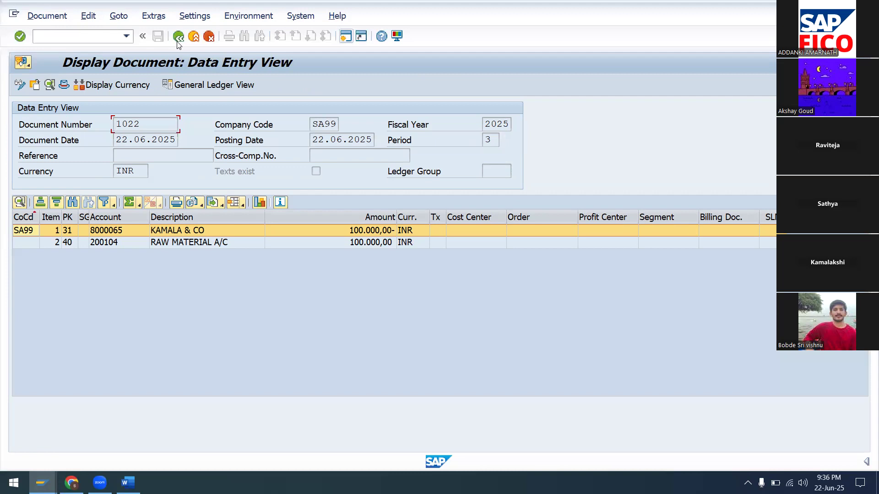
{"action": "left_click", "coordinate": [178, 37]}
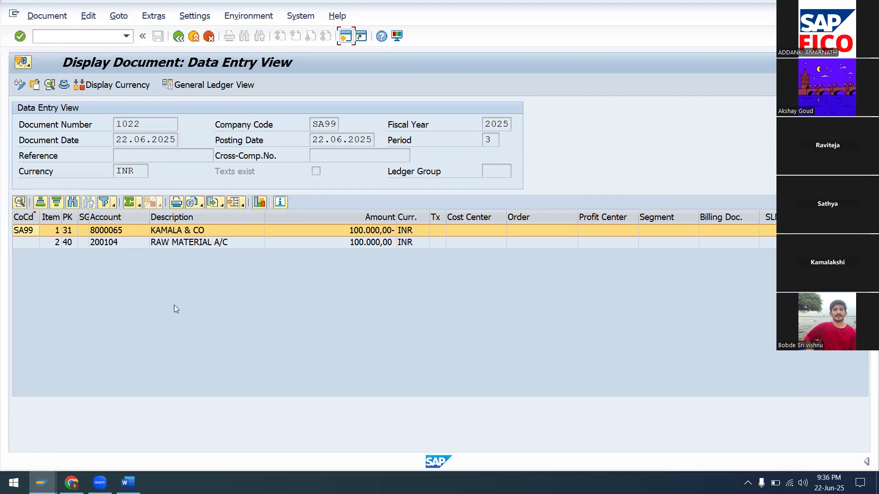
{"action": "left_click", "coordinate": [178, 36]}
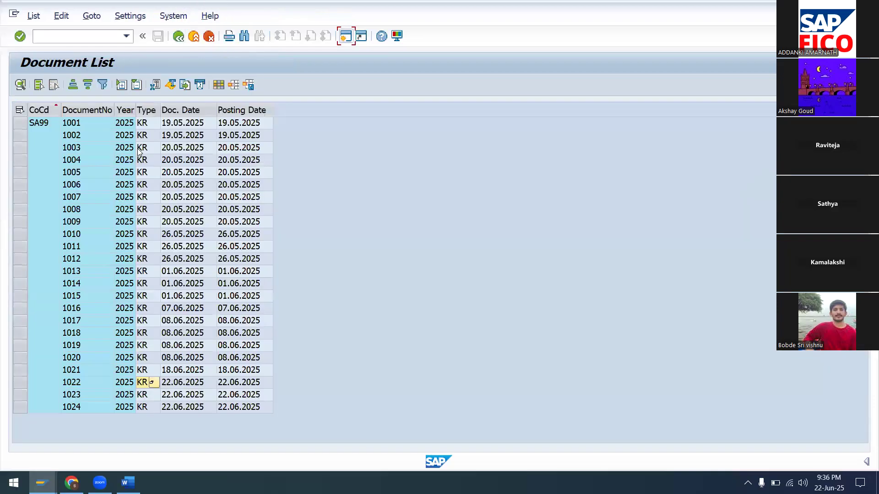
Show invoice 1023's KAMALA & CO line details with partner bank type IC02, then switch to Word.
{"action": "left_click", "coordinate": [140, 395]}
{"action": "double_click", "coordinate": [139, 395]}
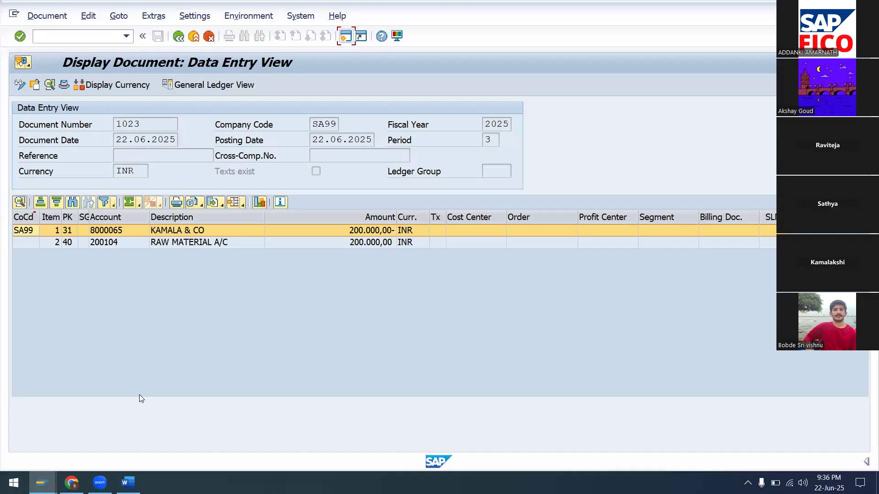
{"action": "double_click", "coordinate": [122, 234]}
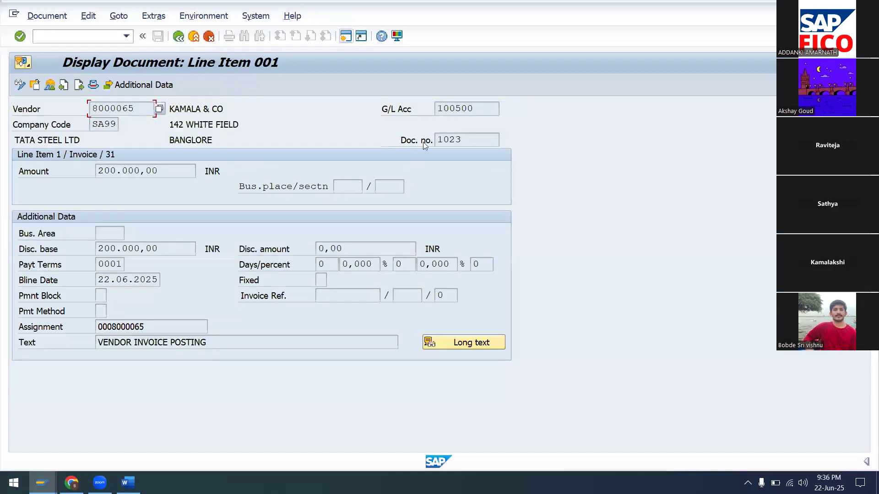
{"action": "left_click", "coordinate": [160, 88]}
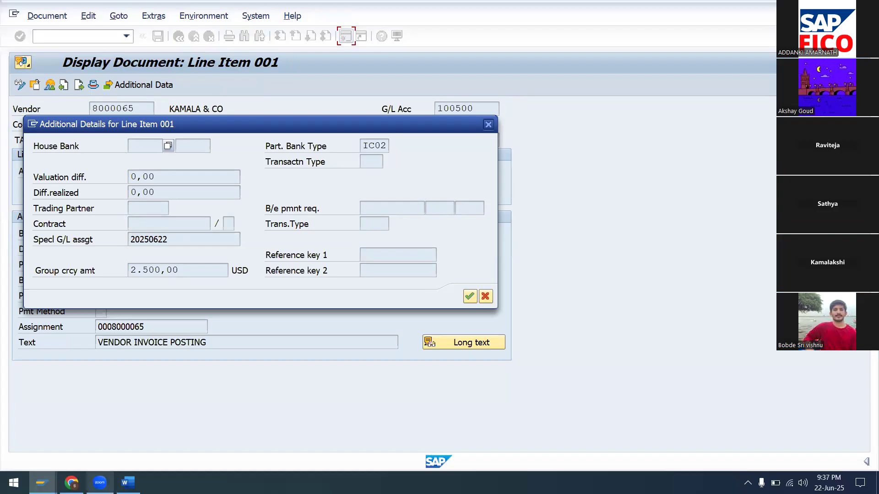
{"action": "mouse_move", "coordinate": [71, 483]}
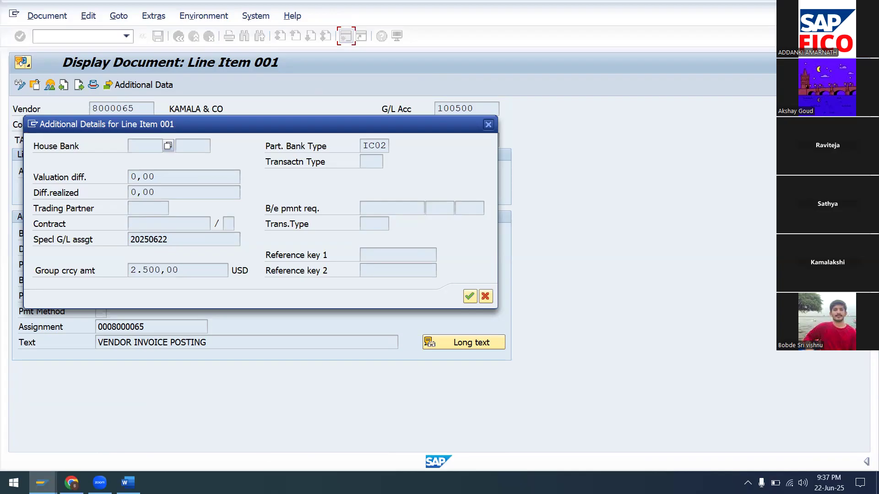
{"action": "left_click", "coordinate": [128, 482]}
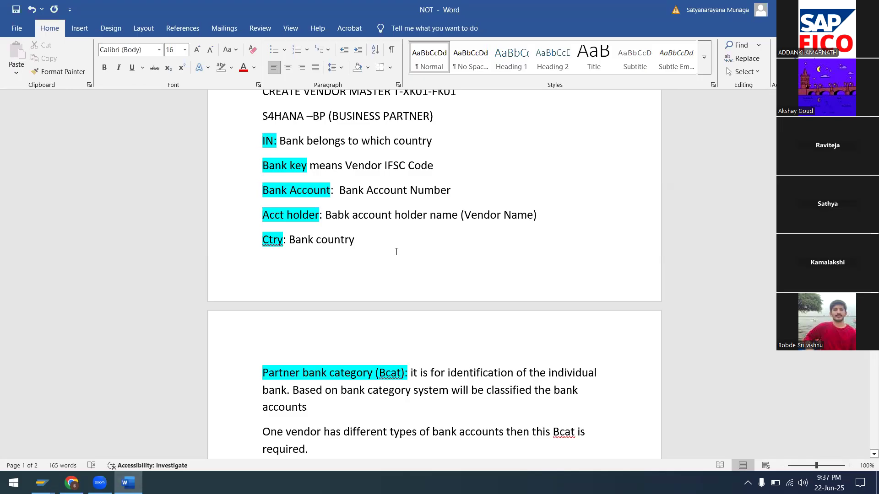
{"action": "scroll", "coordinate": [396, 252], "scroll_direction": "up", "scroll_amount": 4}
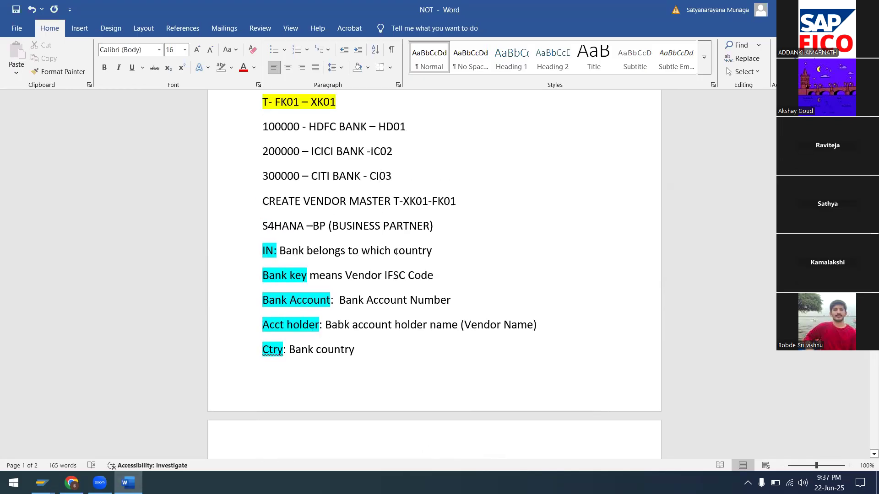
{"action": "scroll", "coordinate": [396, 251], "scroll_direction": "down", "scroll_amount": 10}
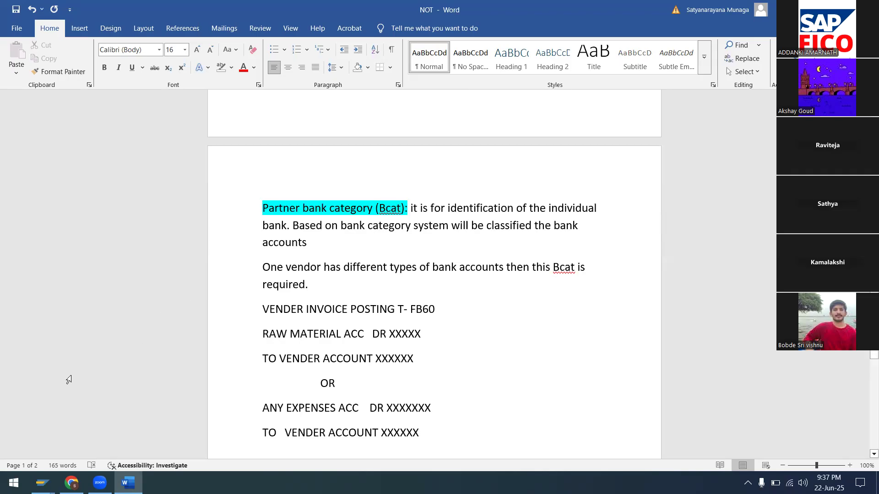
Change Bcat to 'B' cat in the requirement sentence.
{"action": "left_click", "coordinate": [561, 267]}
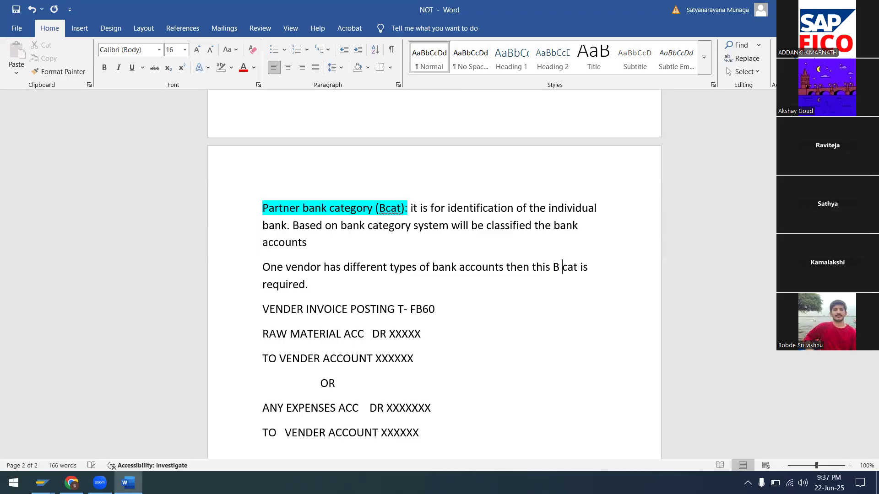
{"action": "left_click", "coordinate": [559, 267]}
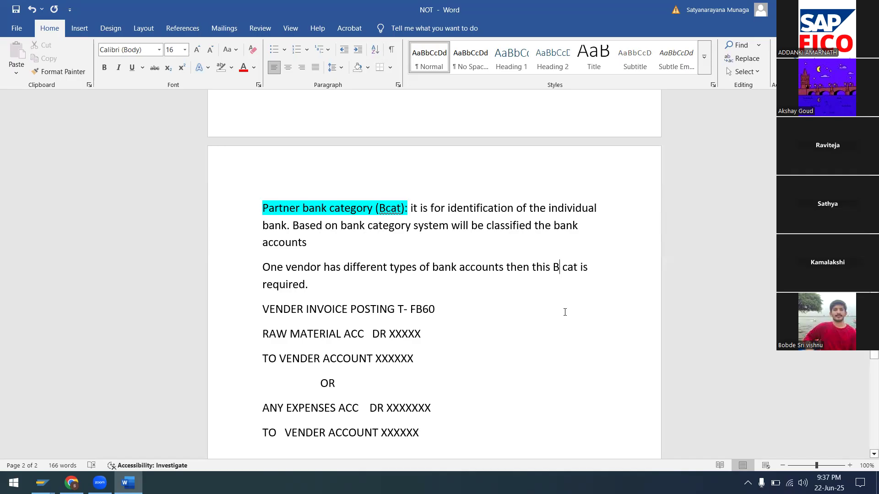
{"action": "type", "text": "'"}
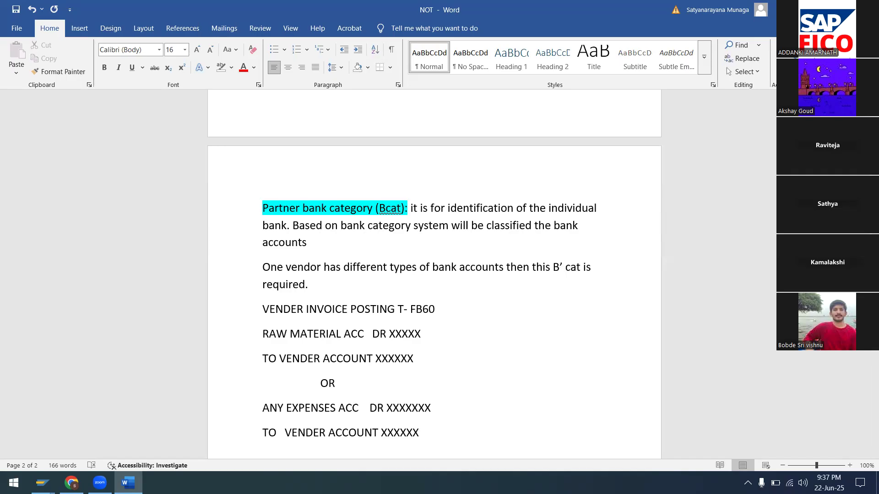
{"action": "left_click", "coordinate": [550, 268]}
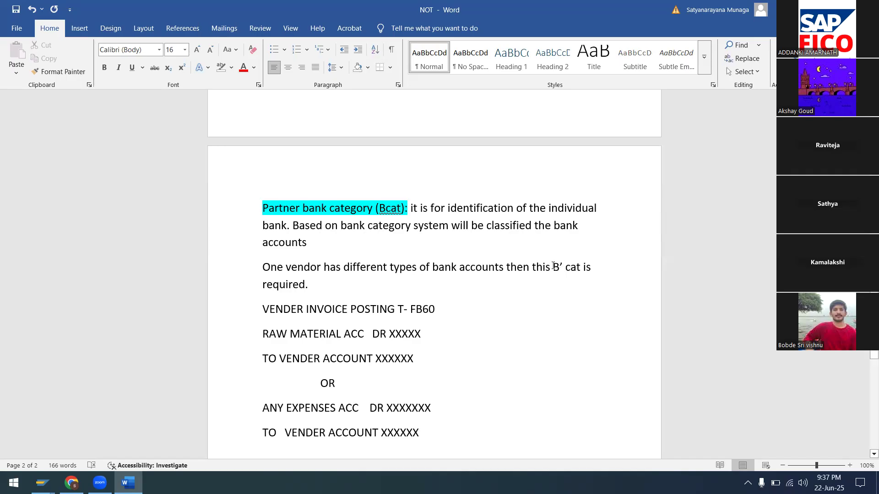
{"action": "type", "text": "'"}
Change the heading's (Bcat) to 'B' cat as well and review the notes.
{"action": "left_click", "coordinate": [390, 212]}
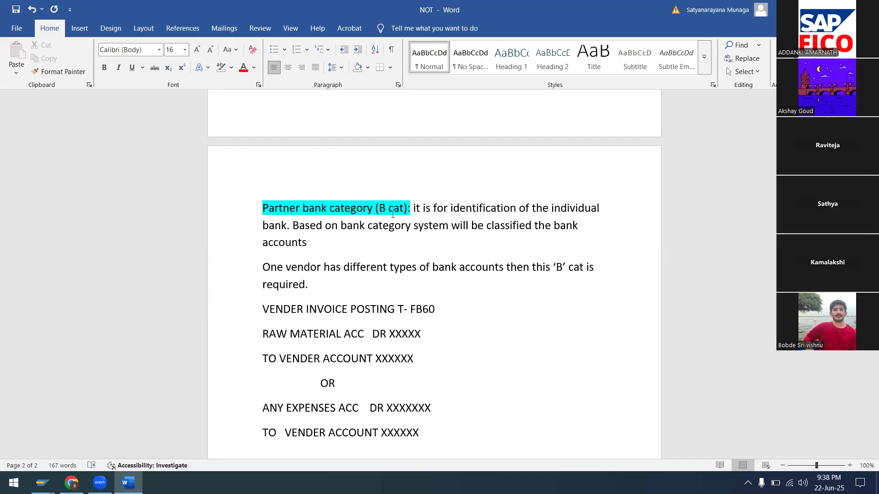
{"action": "type", "text": "'"}
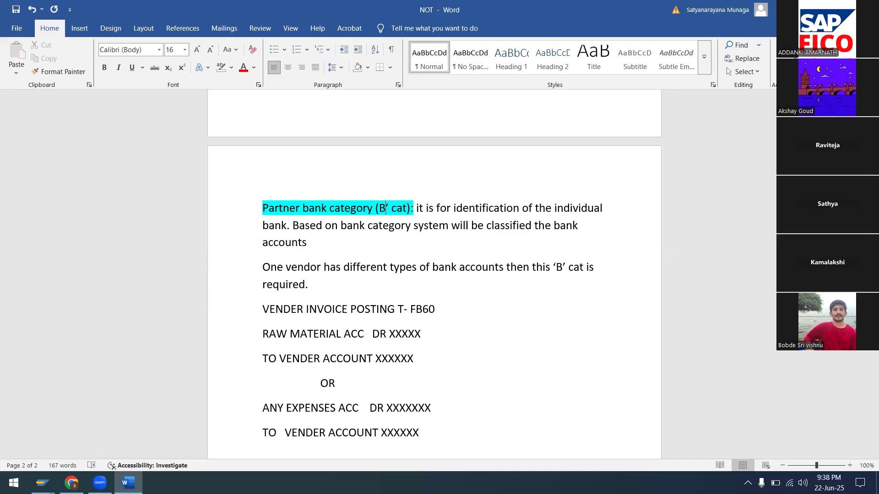
{"action": "type", "text": "'"}
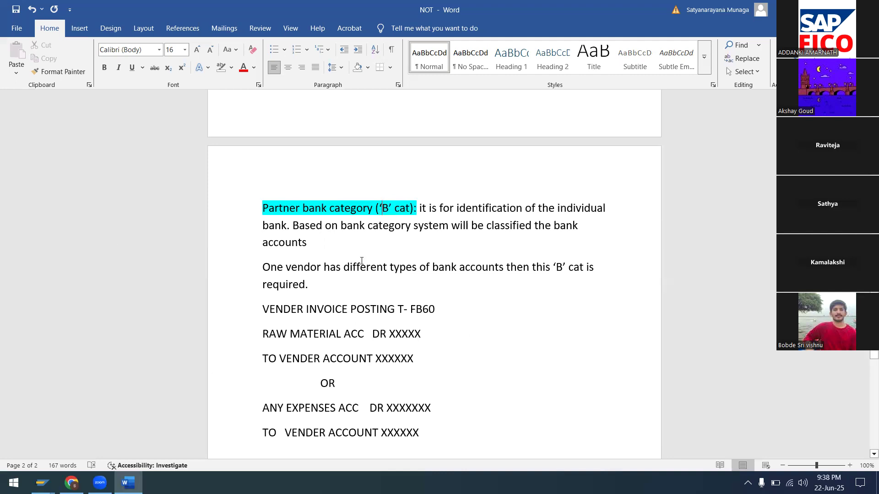
{"action": "scroll", "coordinate": [426, 241], "scroll_direction": "down", "scroll_amount": 10}
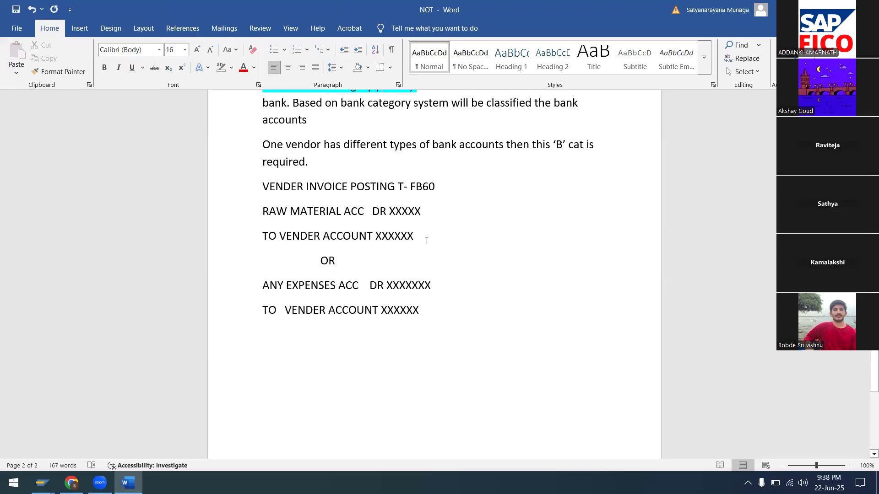
{"action": "scroll", "coordinate": [426, 241], "scroll_direction": "up", "scroll_amount": 12}
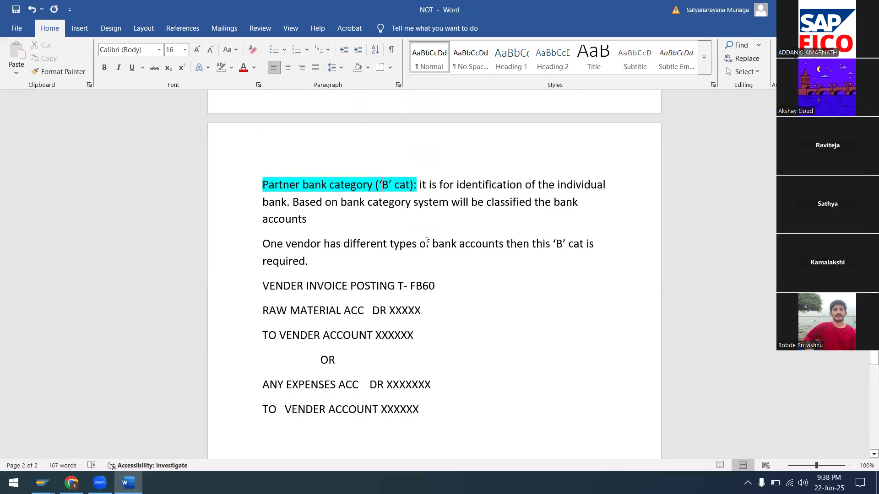
{"action": "scroll", "coordinate": [427, 241], "scroll_direction": "down", "scroll_amount": 3}
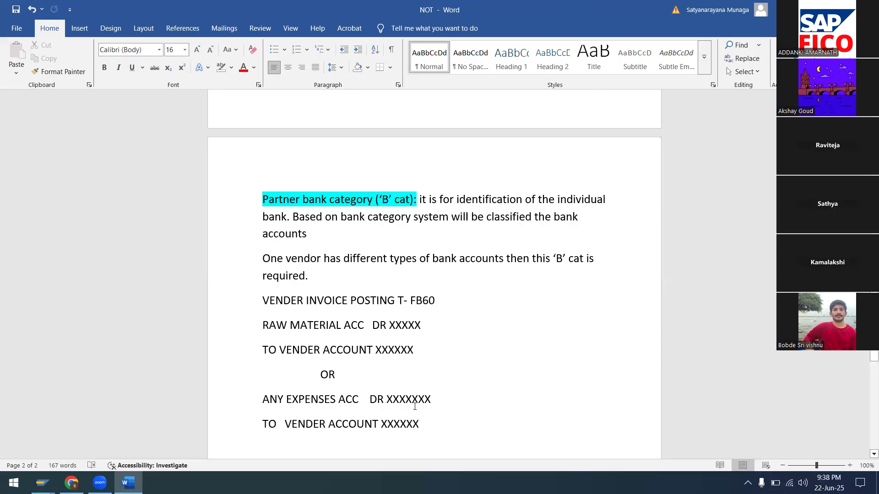
{"action": "scroll", "coordinate": [415, 407], "scroll_direction": "down", "scroll_amount": 3}
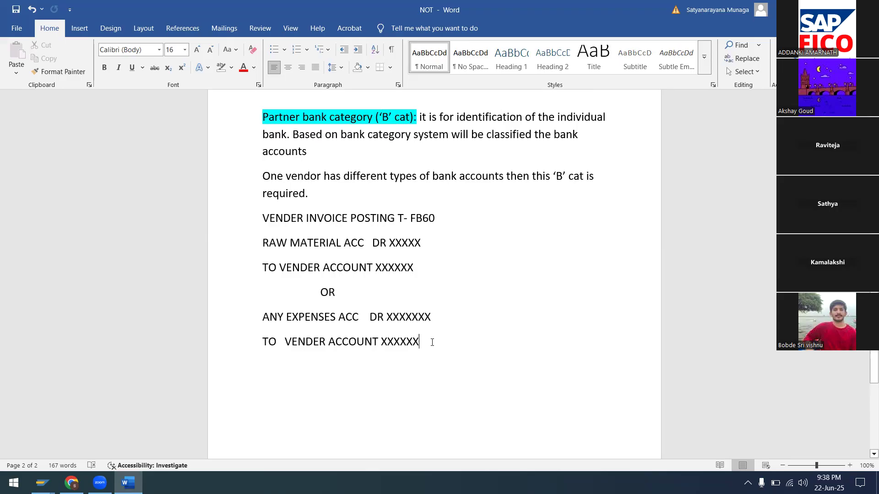
{"action": "scroll", "coordinate": [432, 342], "scroll_direction": "up", "scroll_amount": 1}
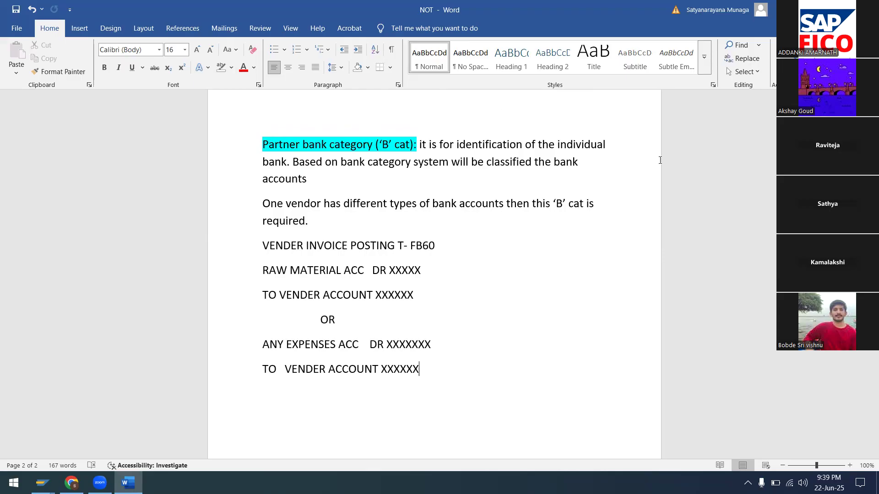
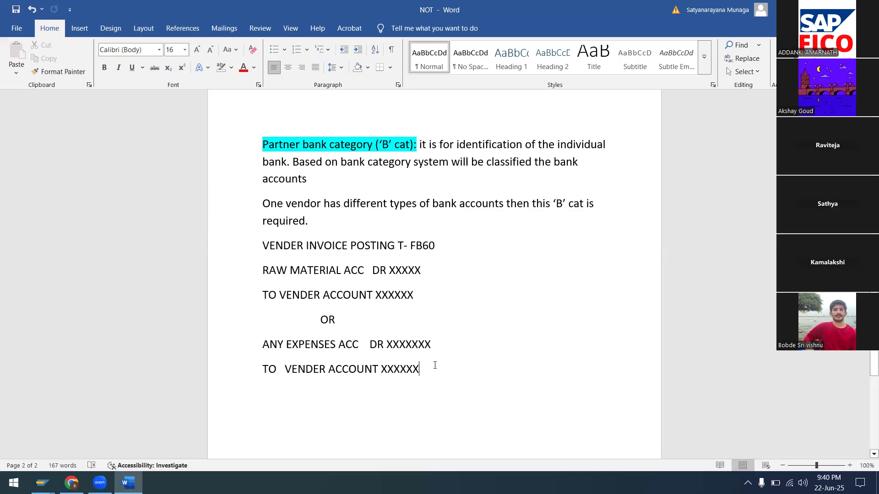
Scroll down to review the FB60 vendor invoice posting entries in the NOT notes.
{"action": "scroll", "coordinate": [450, 343], "scroll_direction": "down", "scroll_amount": 3}
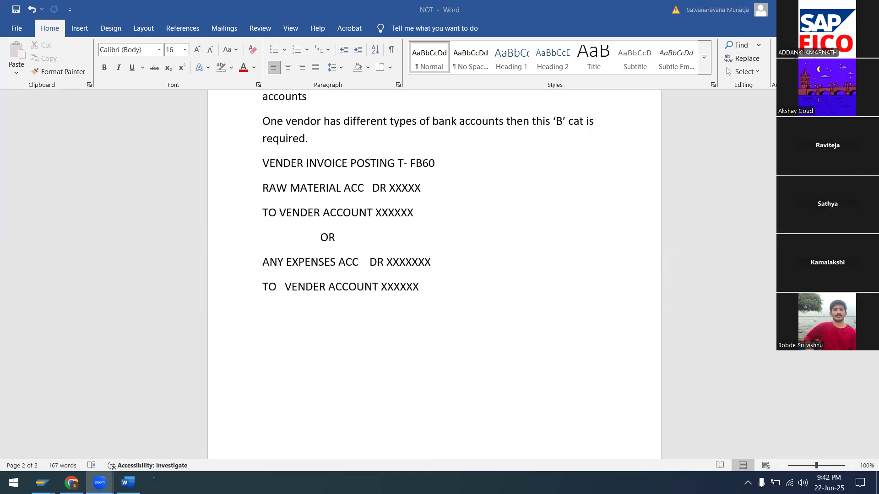
Save and close the NOT notes, dismiss the line details, and log off SAP despite unsaved data.
{"action": "key", "text": "ctrl+w"}
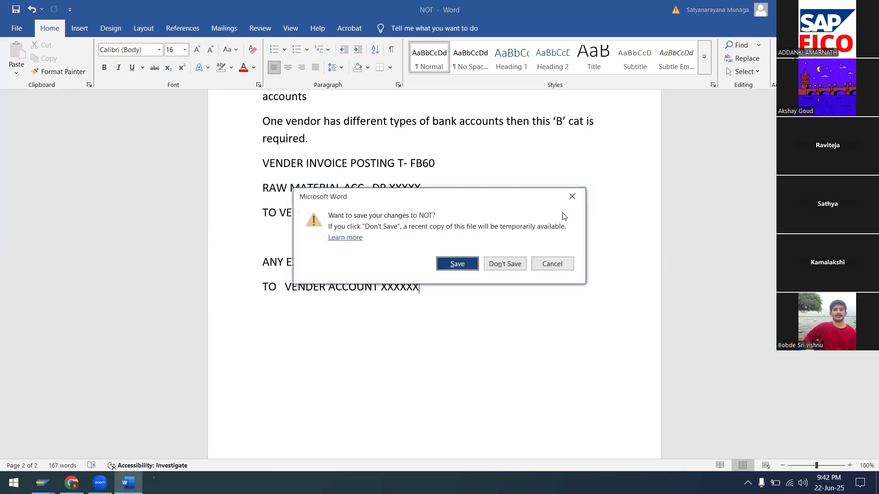
{"action": "left_click", "coordinate": [463, 264]}
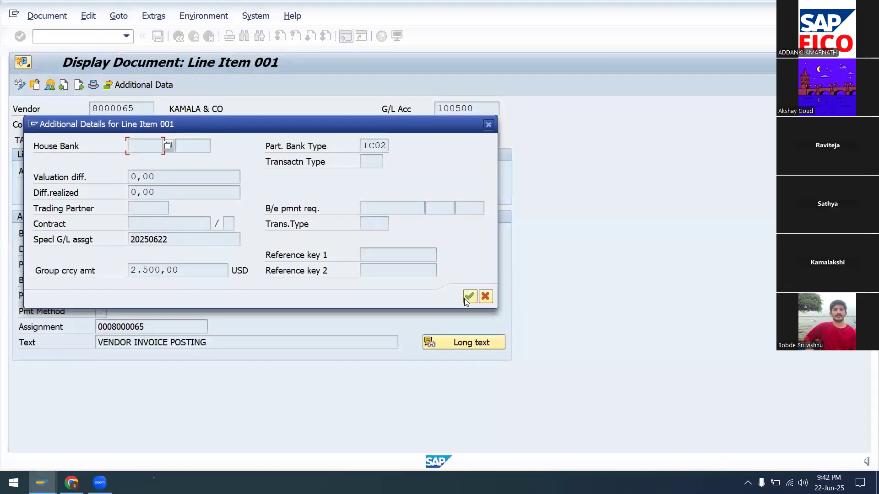
{"action": "left_click", "coordinate": [485, 297]}
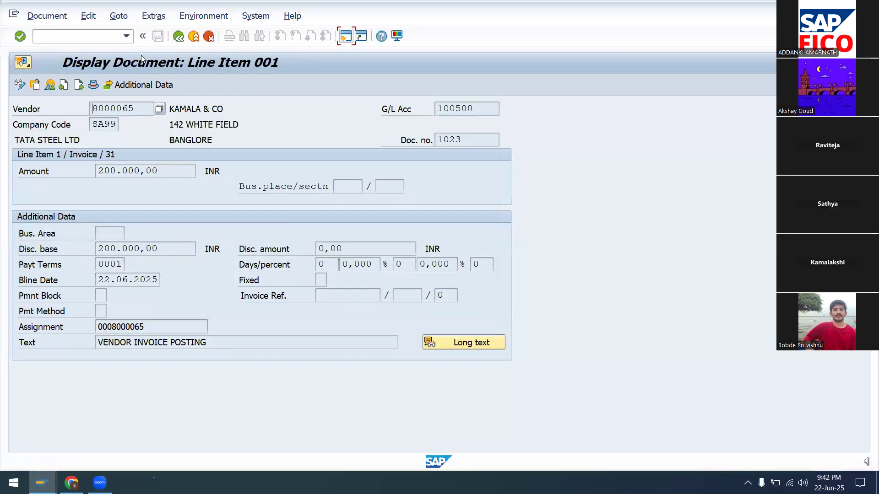
{"action": "left_click", "coordinate": [242, 17]}
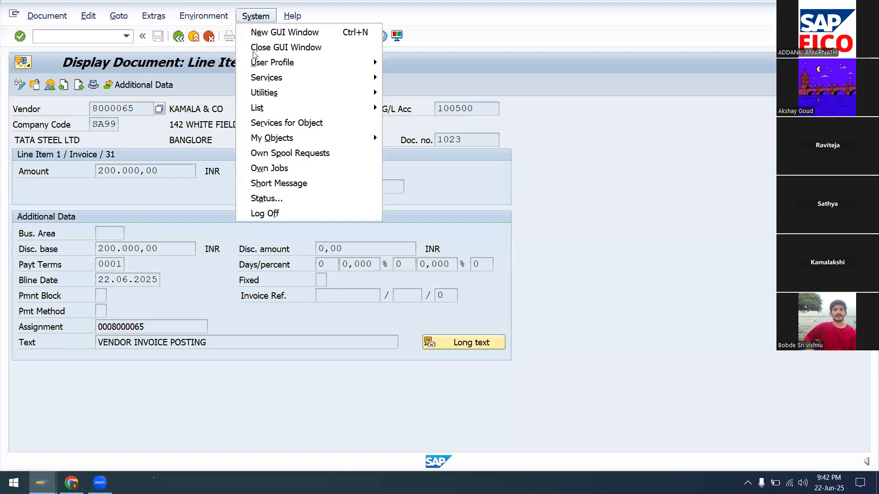
{"action": "left_click", "coordinate": [278, 214]}
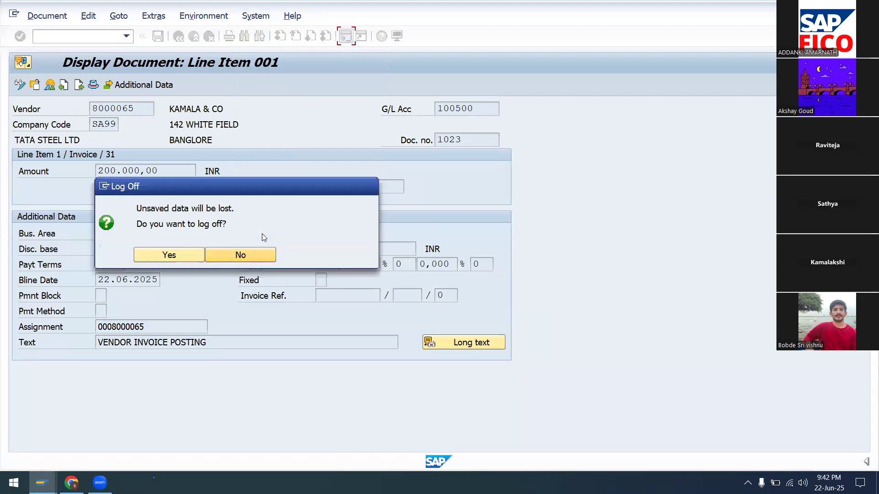
{"action": "left_click", "coordinate": [192, 255]}
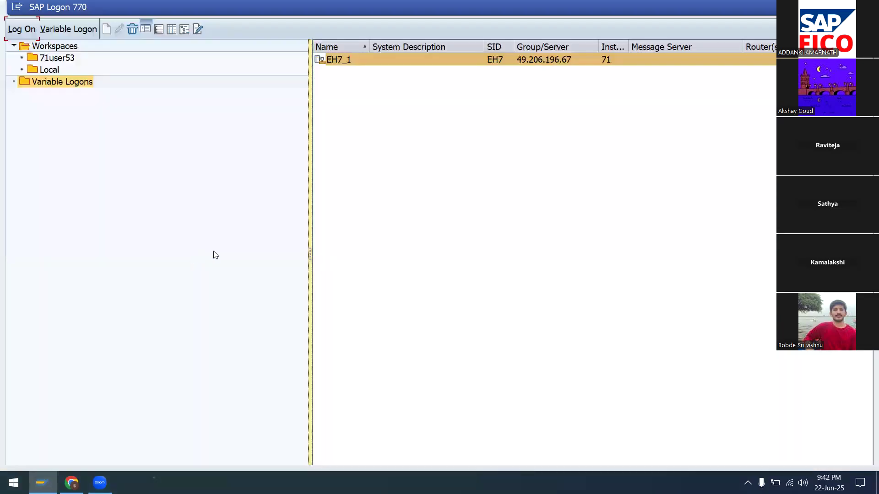
Close SAP Logon, refresh the desktop, and move the NOT file to the middle, checking its contents.
{"action": "key", "text": "alt+F4"}
{"action": "right_click", "coordinate": [295, 199]}
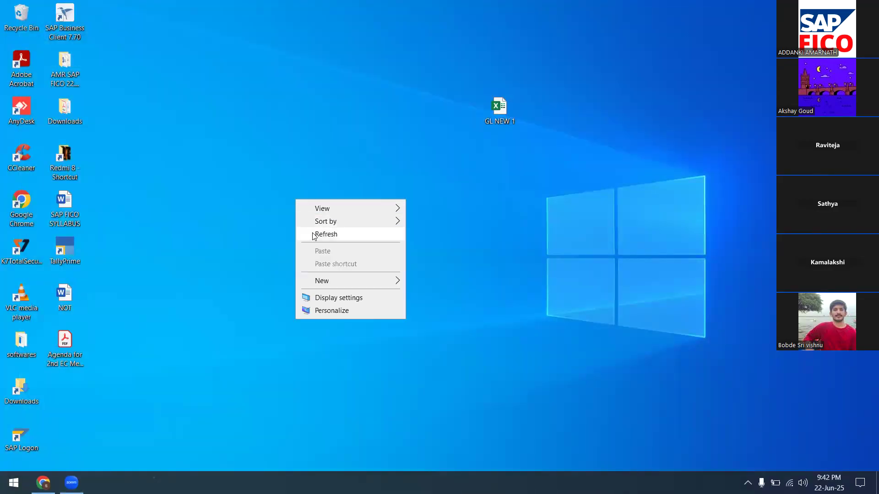
{"action": "left_click", "coordinate": [313, 235]}
{"action": "left_click_drag", "start_coordinate": [68, 298], "coordinate": [257, 284]}
{"action": "double_click", "coordinate": [242, 292]}
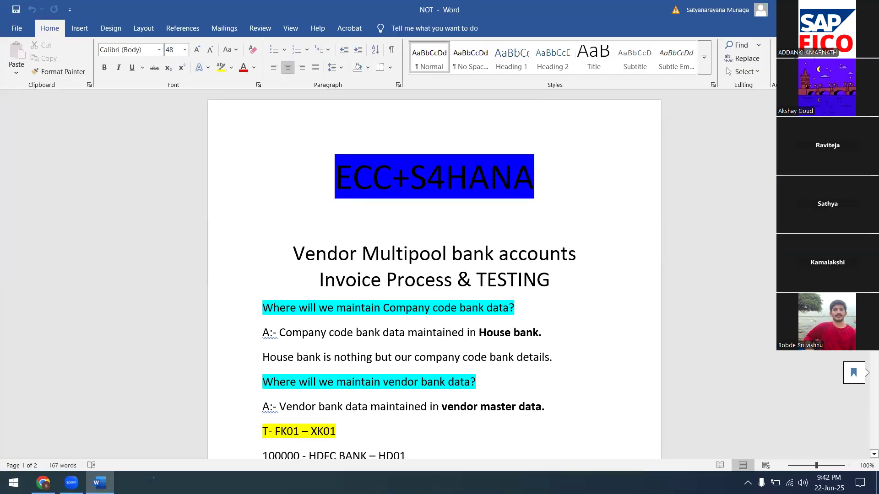
{"action": "left_click", "coordinate": [867, 8]}
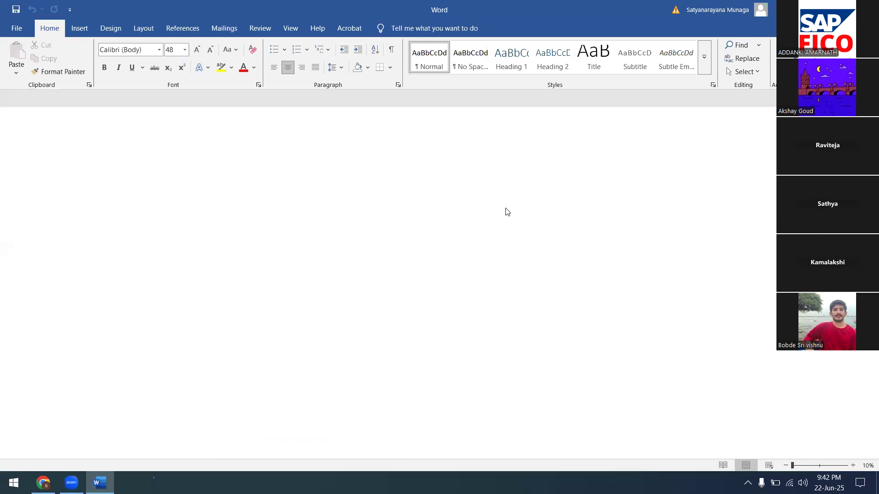
Rename the NOT file to 'VENDOR MULTIPLE BANK ACCOUNTS'.
{"action": "right_click", "coordinate": [235, 308]}
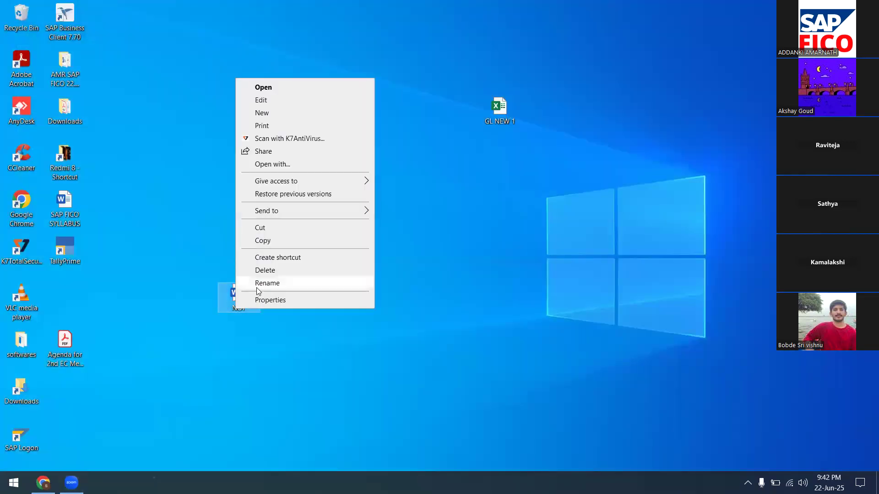
{"action": "left_click", "coordinate": [256, 285]}
{"action": "type", "text": "VENDOR "}
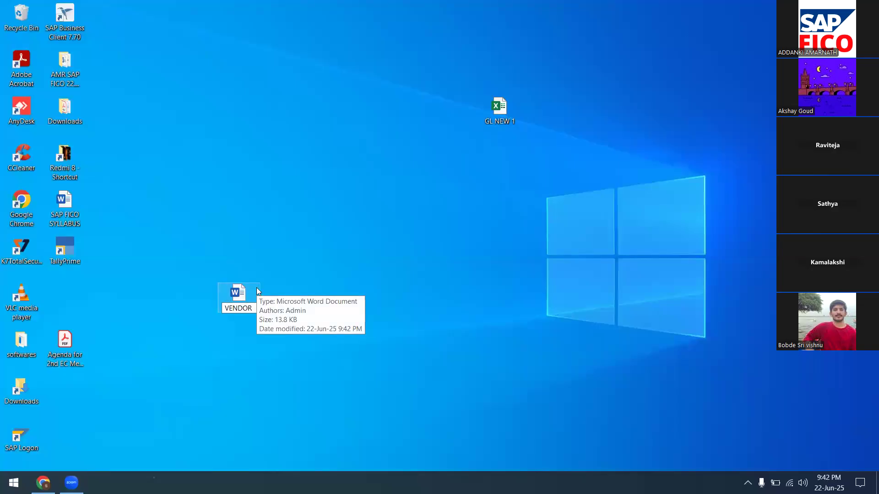
{"action": "type", "text": "MULI"}
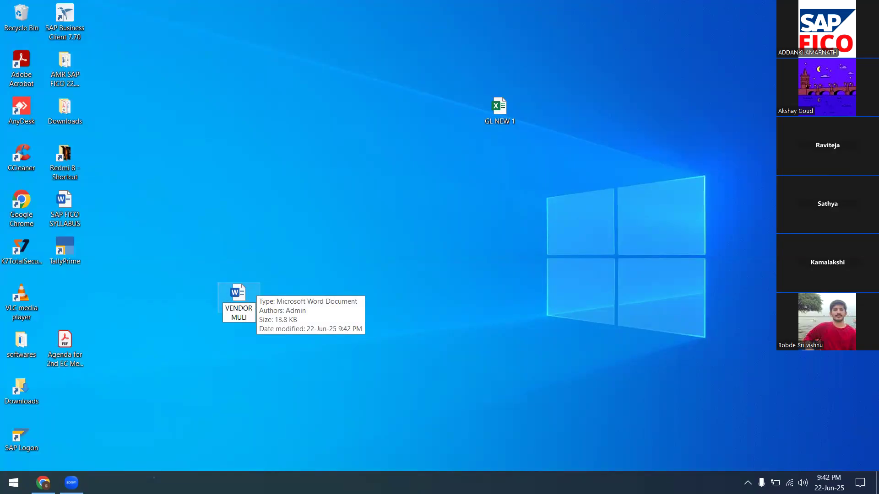
{"action": "key", "text": "BackSpace"}
{"action": "type", "text": "TI"}
{"action": "type", "text": "PLE BANK"}
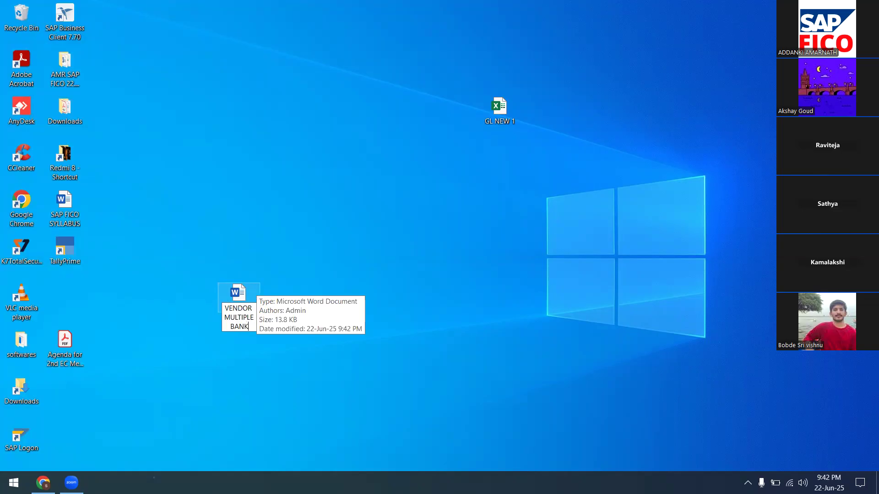
{"action": "type", "text": " ACCOUNTS"}
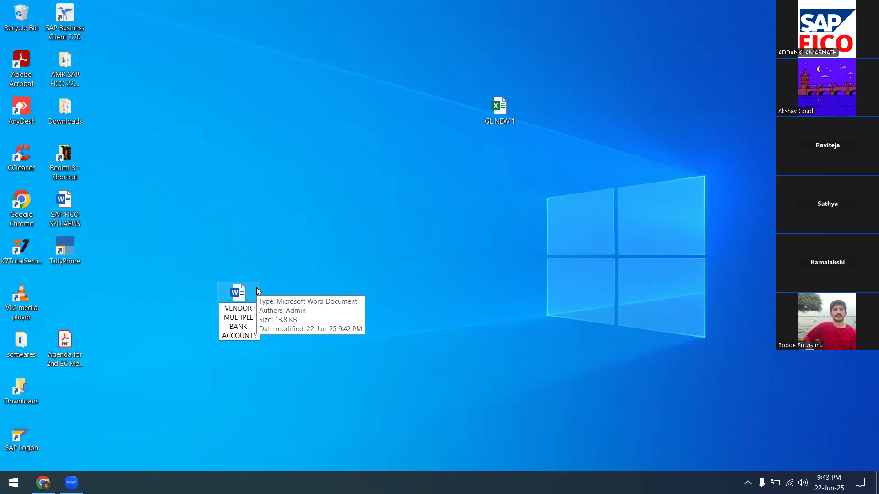
{"action": "key", "text": "Return"}
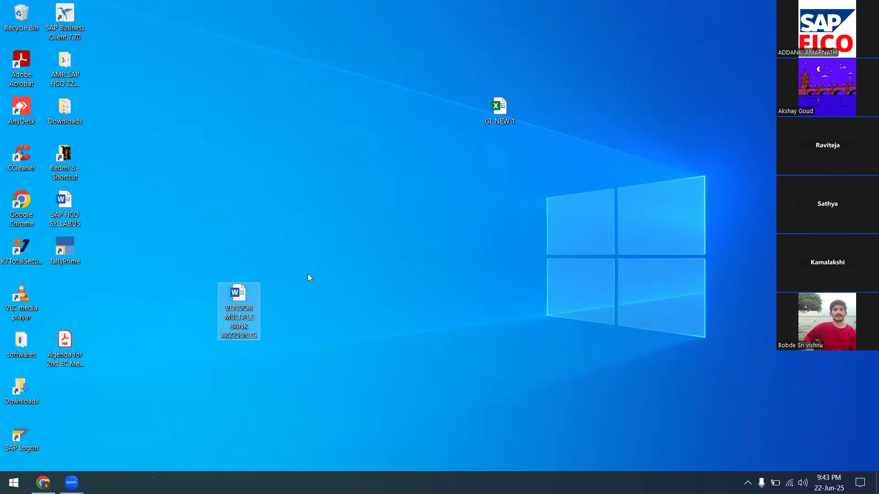
Refresh the desktop and move the GL NEW 1 workbook into a desktop folder.
{"action": "right_click", "coordinate": [308, 274]}
{"action": "left_click", "coordinate": [326, 308]}
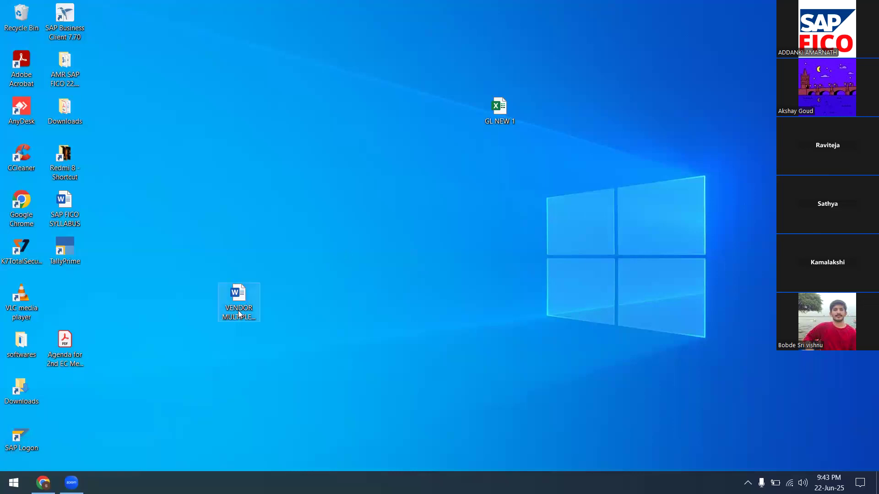
{"action": "left_click_drag", "start_coordinate": [499, 110], "coordinate": [82, 69]}
{"action": "right_click", "coordinate": [220, 102]}
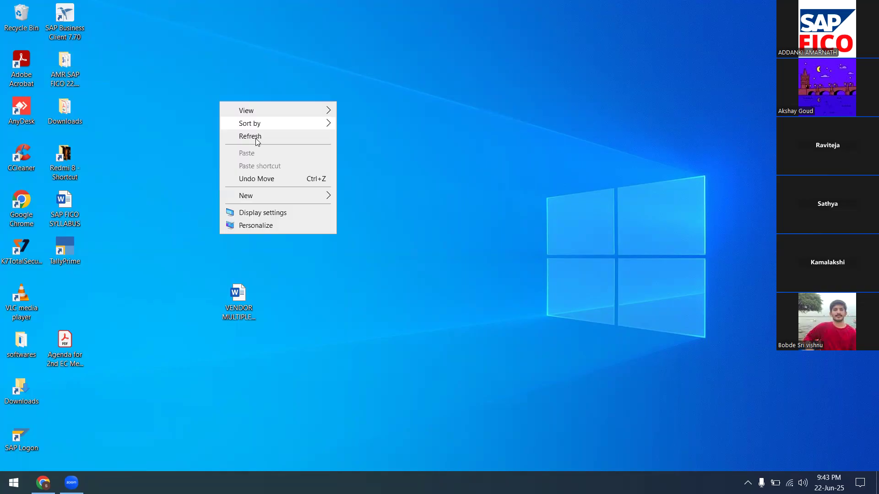
{"action": "left_click", "coordinate": [256, 137]}
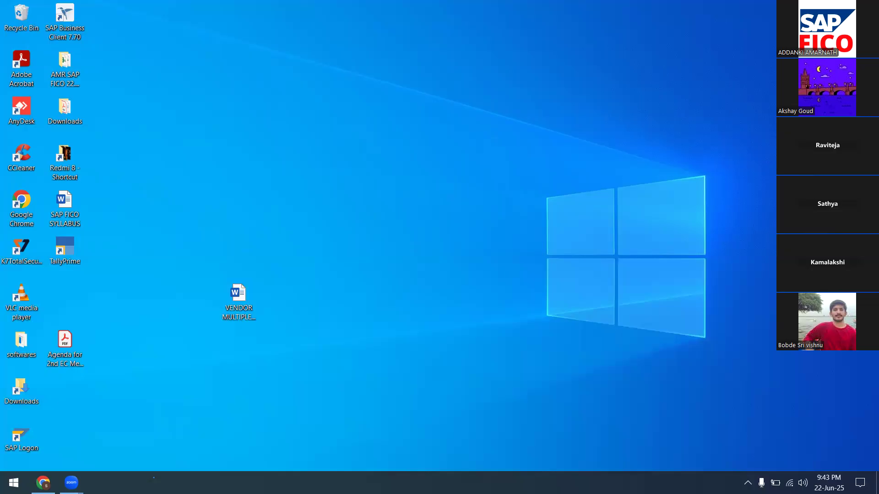
Open the SAP FICO SYLLABUS and change item 76's highlight from green to yellow.
{"action": "double_click", "coordinate": [64, 209]}
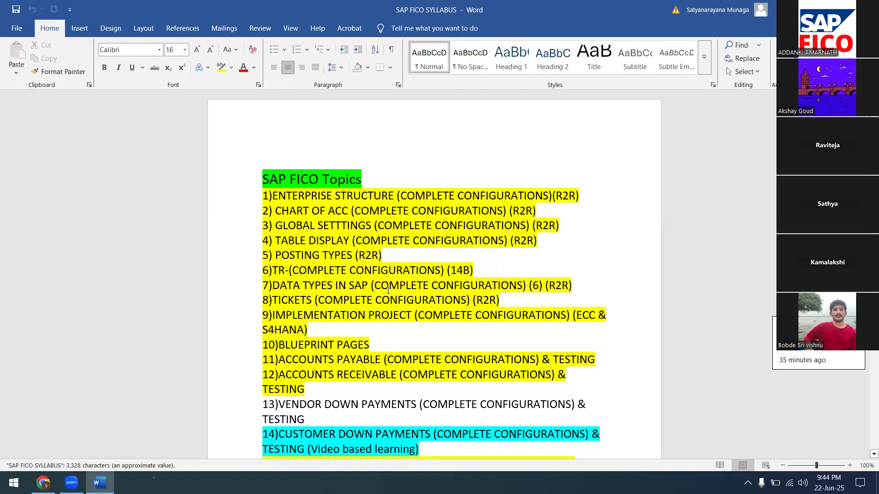
{"action": "scroll", "coordinate": [388, 290], "scroll_direction": "down", "scroll_amount": 9}
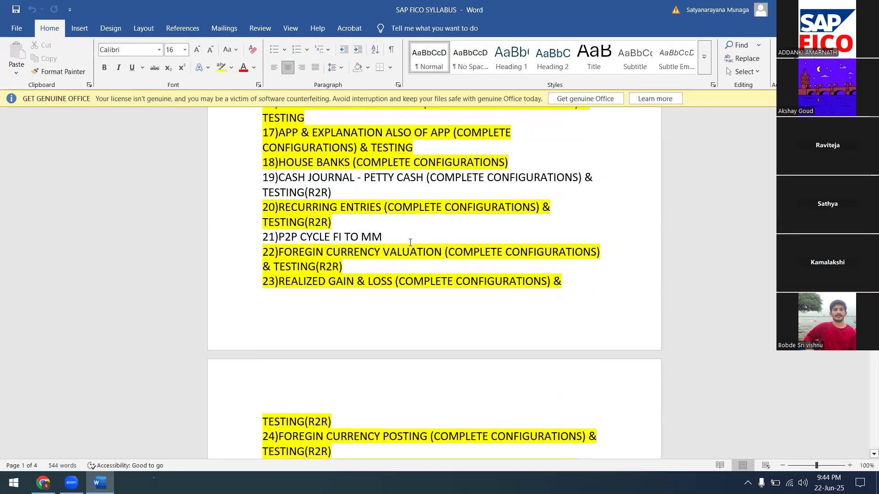
{"action": "scroll", "coordinate": [410, 243], "scroll_direction": "down", "scroll_amount": 4}
{"action": "scroll", "coordinate": [410, 242], "scroll_direction": "down", "scroll_amount": 7}
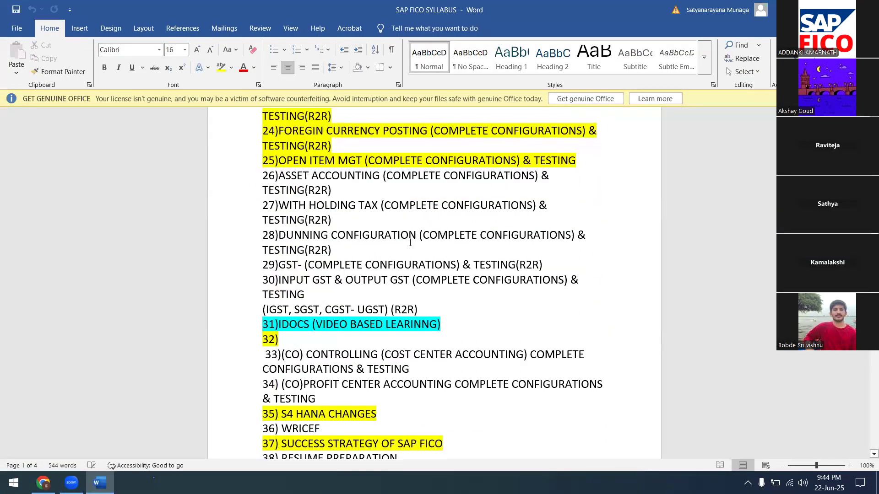
{"action": "scroll", "coordinate": [410, 243], "scroll_direction": "down", "scroll_amount": 2}
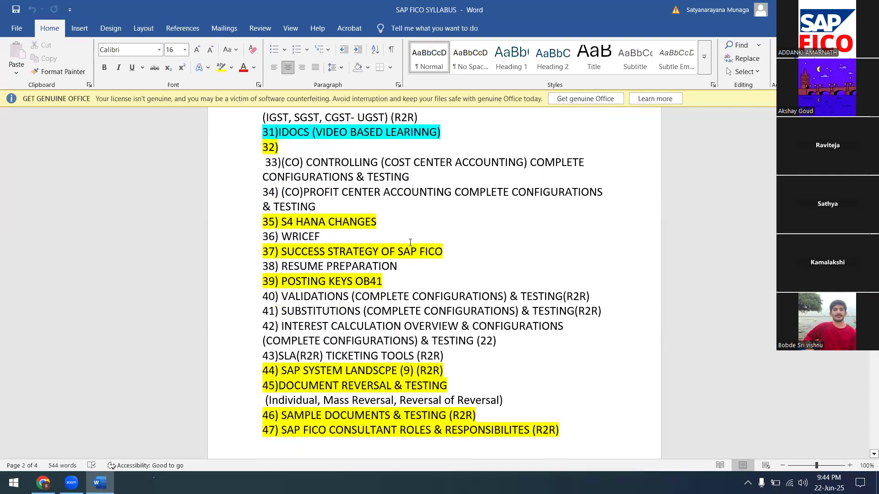
{"action": "scroll", "coordinate": [410, 243], "scroll_direction": "down", "scroll_amount": 6}
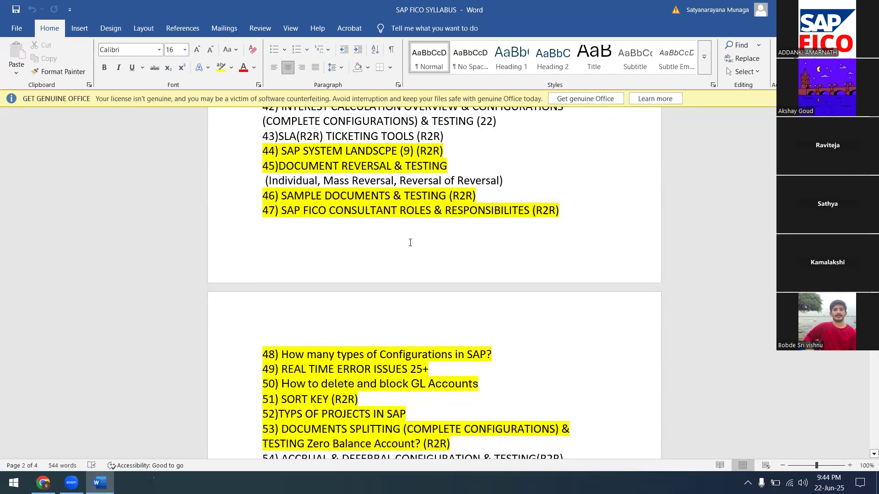
{"action": "scroll", "coordinate": [410, 243], "scroll_direction": "down", "scroll_amount": 5}
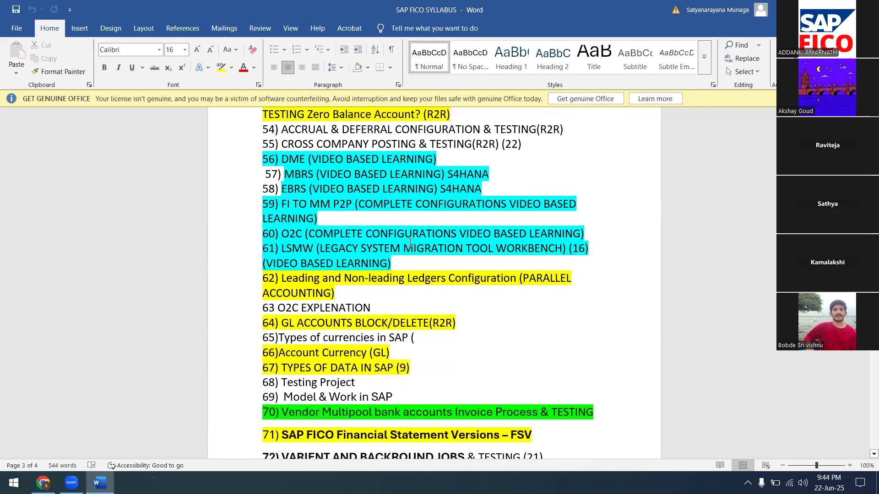
{"action": "scroll", "coordinate": [410, 242], "scroll_direction": "down", "scroll_amount": 3}
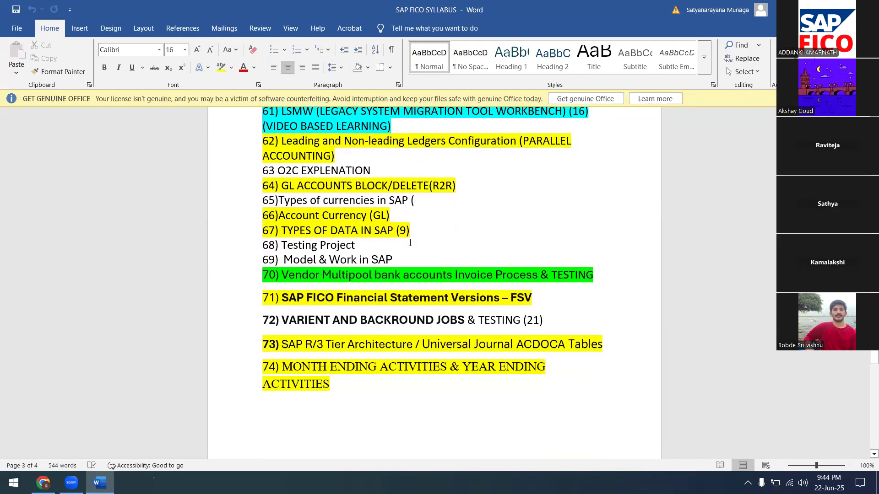
{"action": "scroll", "coordinate": [410, 243], "scroll_direction": "down", "scroll_amount": 5}
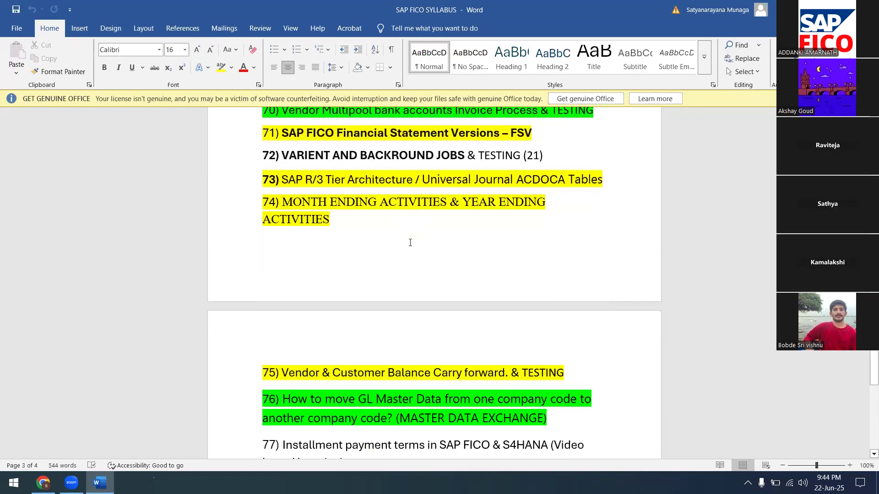
{"action": "scroll", "coordinate": [410, 243], "scroll_direction": "down", "scroll_amount": 2}
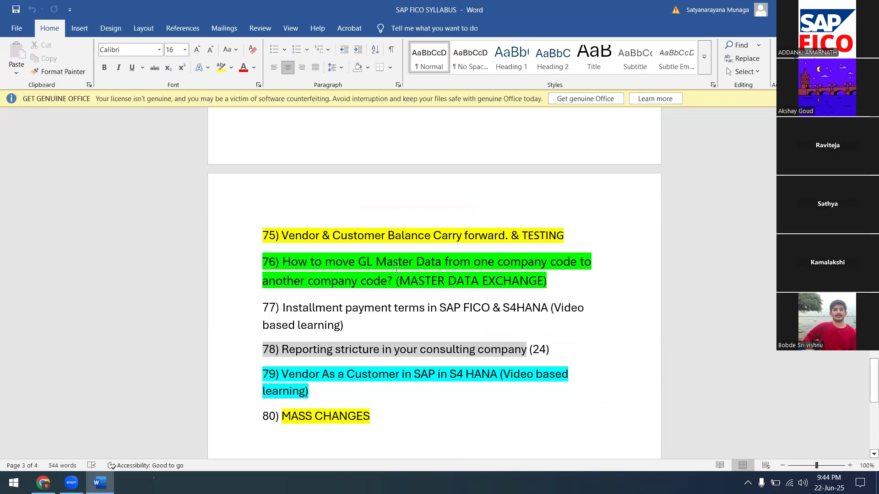
{"action": "left_click_drag", "start_coordinate": [264, 264], "coordinate": [596, 288]}
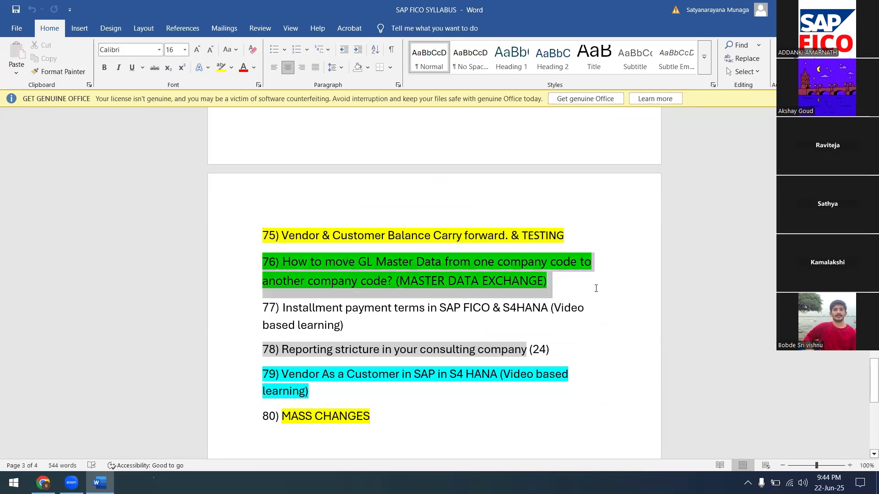
{"action": "left_click", "coordinate": [232, 70]}
{"action": "left_click", "coordinate": [225, 100]}
{"action": "key", "text": "Right"}
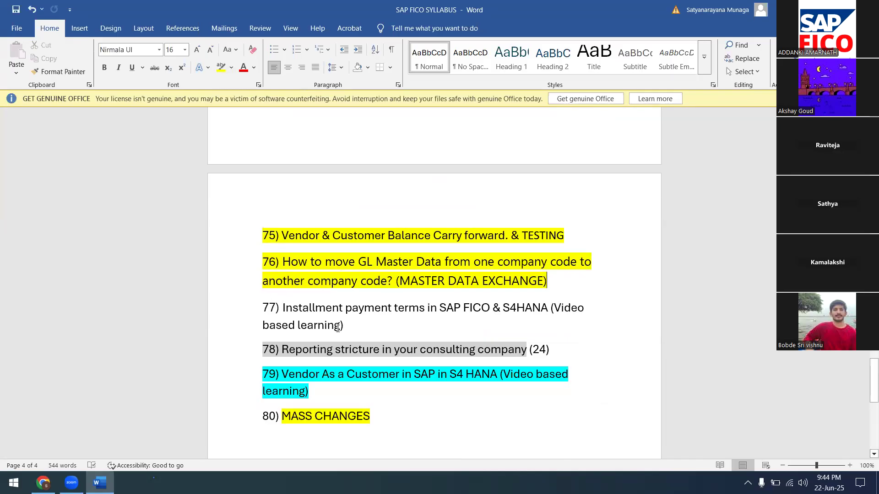
Highlight item 43 SLA(R2R) TICKETING TOOLS (R2R) in yellow.
{"action": "scroll", "coordinate": [337, 328], "scroll_direction": "up", "scroll_amount": 8}
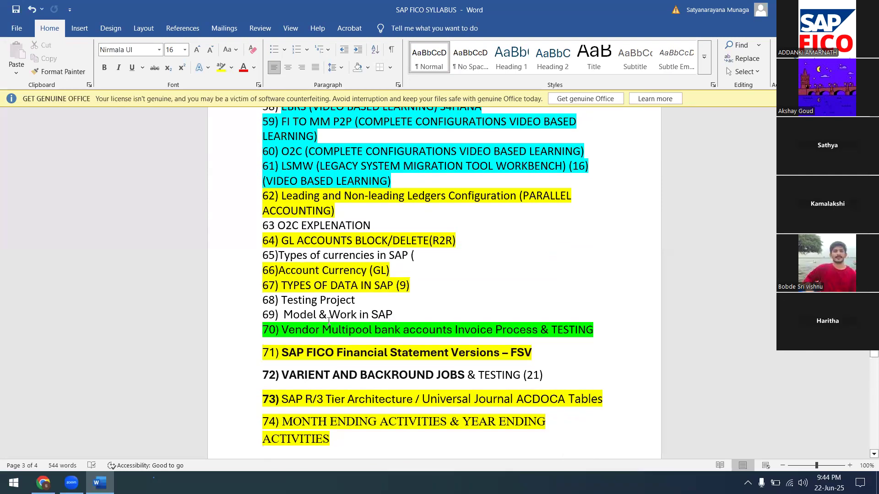
{"action": "scroll", "coordinate": [329, 321], "scroll_direction": "up", "scroll_amount": 2}
{"action": "scroll", "coordinate": [329, 321], "scroll_direction": "up", "scroll_amount": 4}
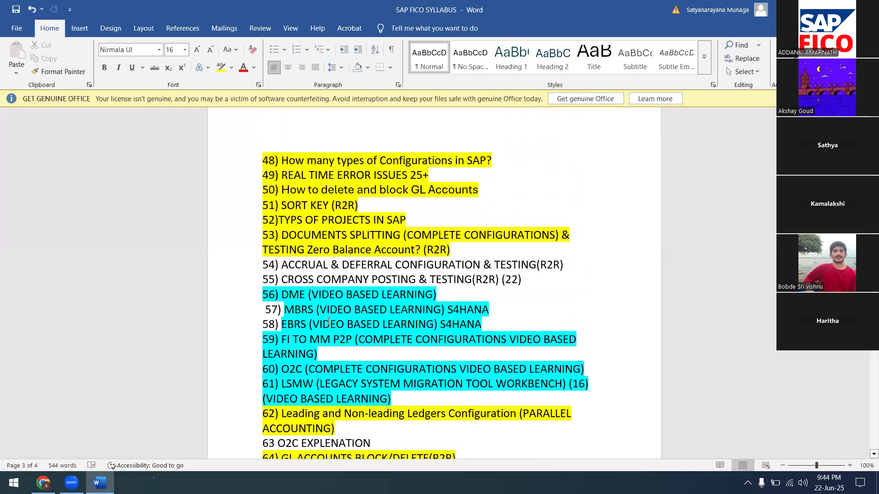
{"action": "scroll", "coordinate": [329, 321], "scroll_direction": "up", "scroll_amount": 2}
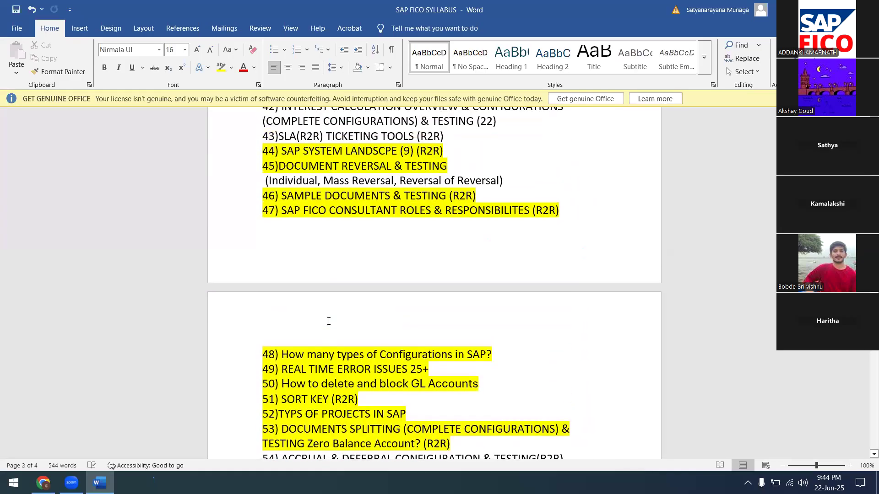
{"action": "scroll", "coordinate": [328, 321], "scroll_direction": "up", "scroll_amount": 1}
{"action": "scroll", "coordinate": [328, 321], "scroll_direction": "up", "scroll_amount": 2}
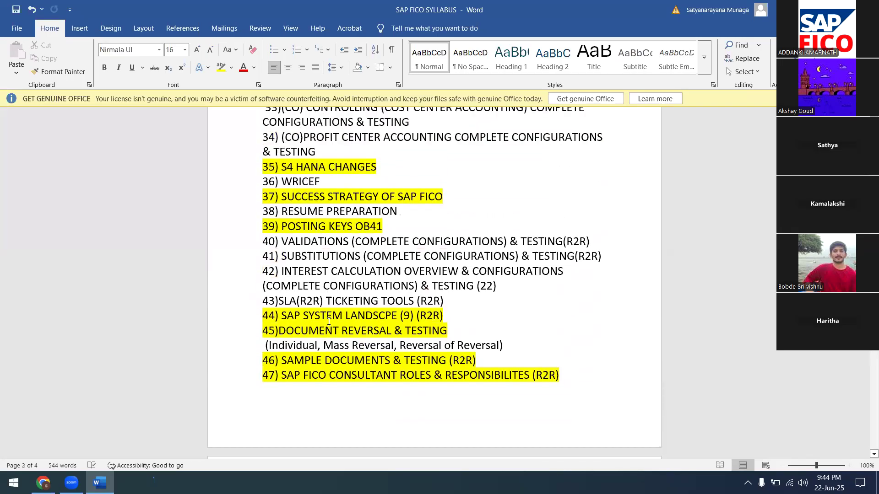
{"action": "left_click", "coordinate": [262, 300]}
{"action": "left_click_drag", "start_coordinate": [262, 300], "coordinate": [451, 304]}
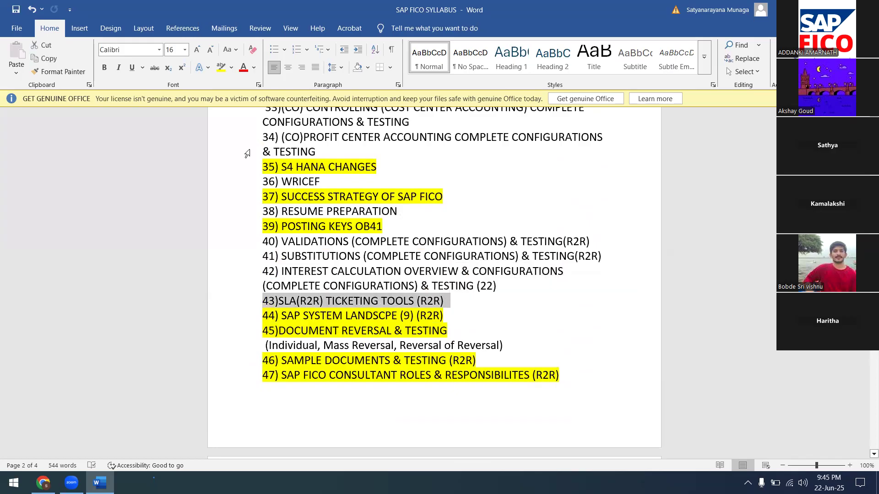
{"action": "left_click", "coordinate": [232, 68]}
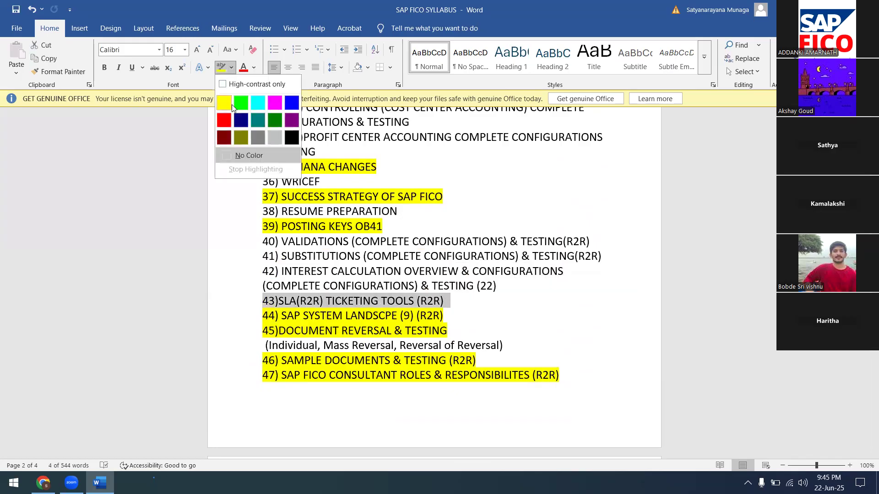
{"action": "left_click", "coordinate": [222, 106]}
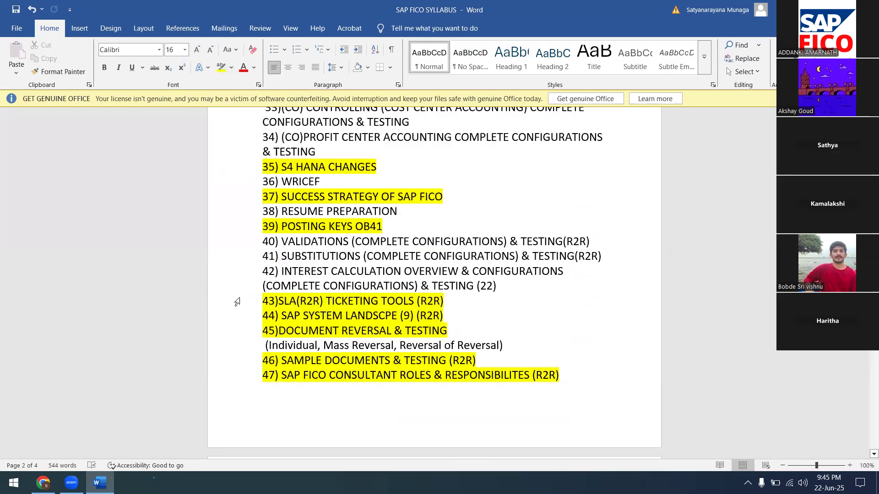
{"action": "scroll", "coordinate": [292, 300], "scroll_direction": "up", "scroll_amount": 2}
{"action": "scroll", "coordinate": [291, 300], "scroll_direction": "up", "scroll_amount": 5}
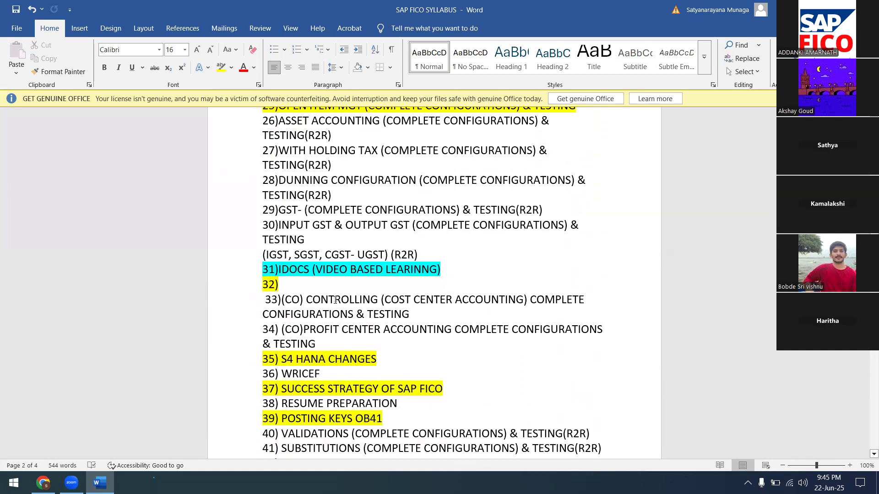
{"action": "scroll", "coordinate": [336, 300], "scroll_direction": "up", "scroll_amount": 1}
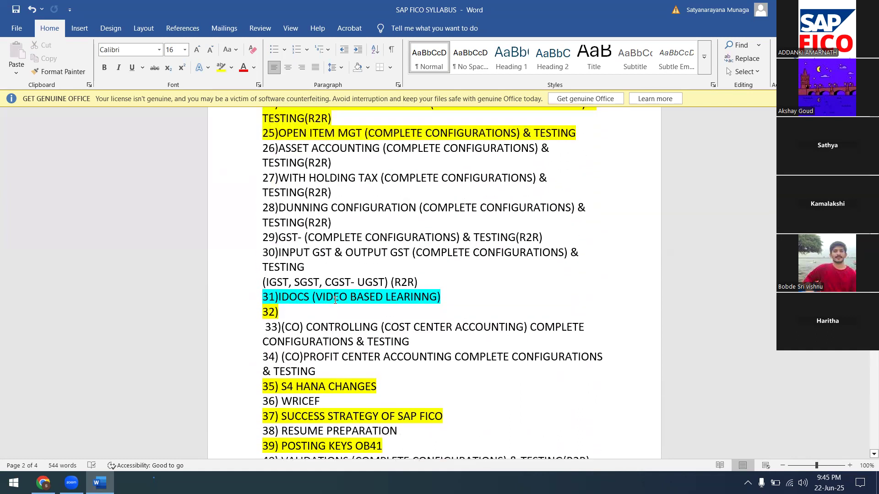
{"action": "scroll", "coordinate": [335, 300], "scroll_direction": "up", "scroll_amount": 2}
{"action": "scroll", "coordinate": [335, 300], "scroll_direction": "up", "scroll_amount": 10}
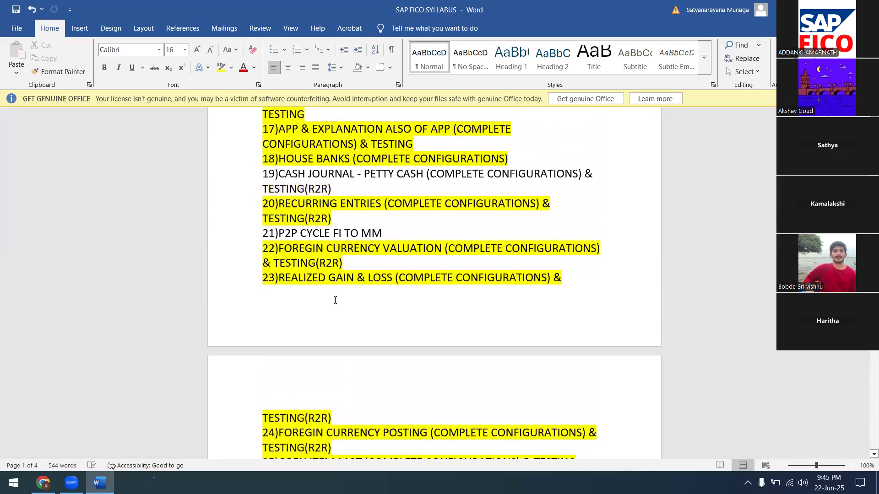
{"action": "scroll", "coordinate": [335, 300], "scroll_direction": "up", "scroll_amount": 5}
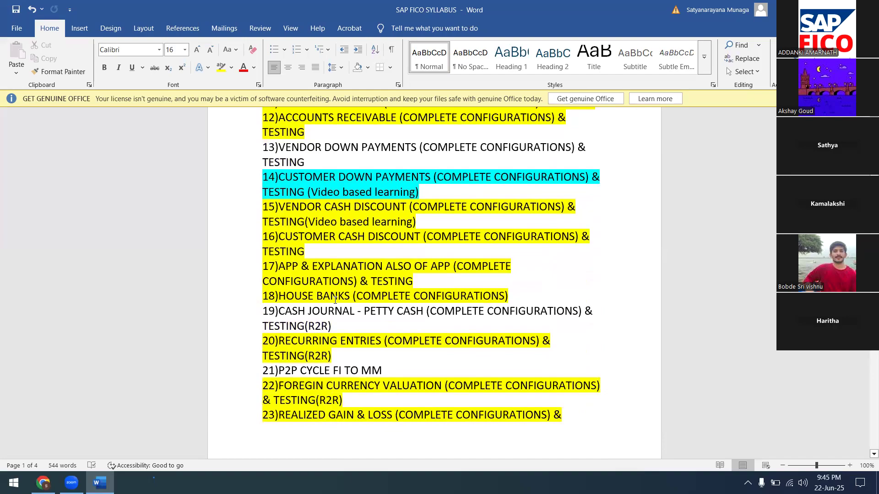
{"action": "scroll", "coordinate": [335, 300], "scroll_direction": "up", "scroll_amount": 5}
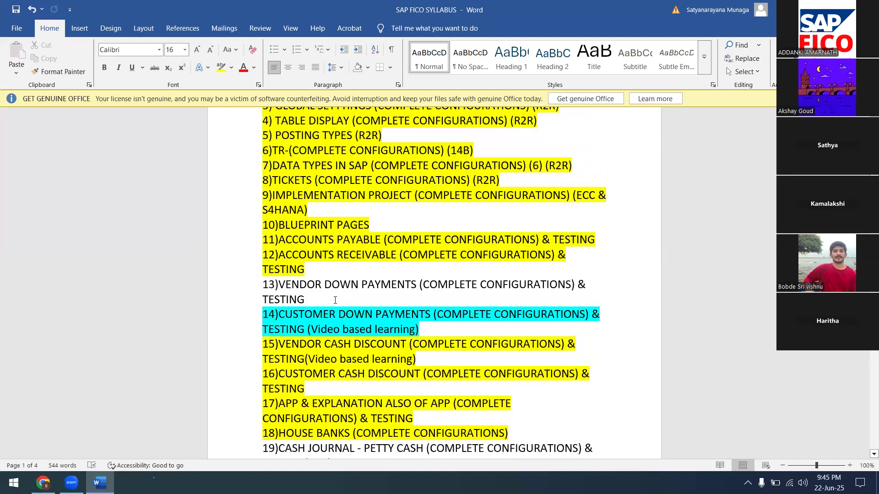
{"action": "scroll", "coordinate": [335, 300], "scroll_direction": "down", "scroll_amount": 3}
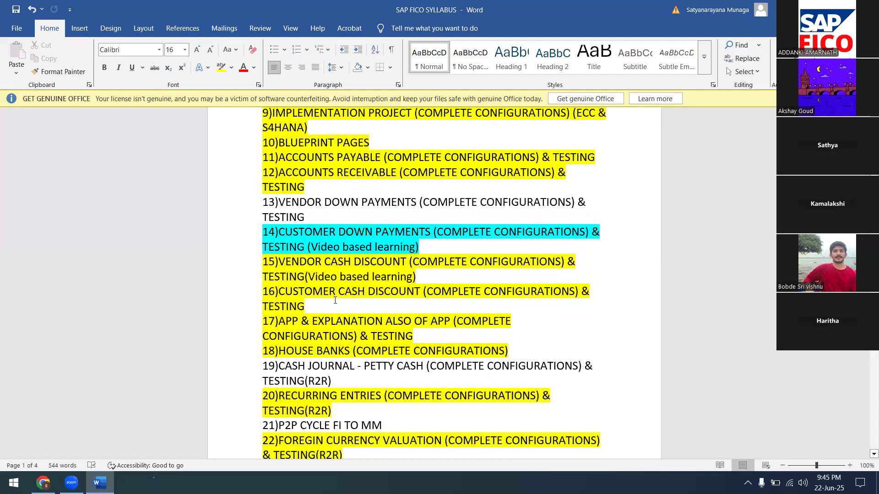
{"action": "scroll", "coordinate": [335, 300], "scroll_direction": "down", "scroll_amount": 4}
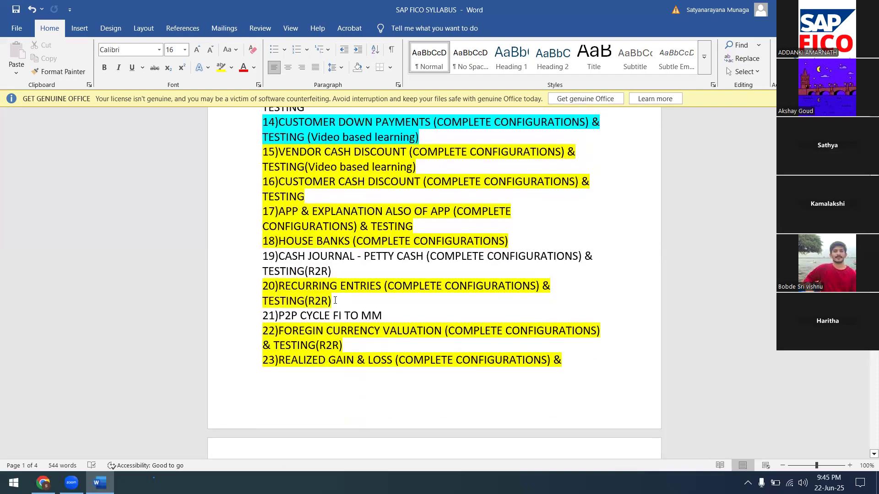
{"action": "scroll", "coordinate": [335, 300], "scroll_direction": "down", "scroll_amount": 9}
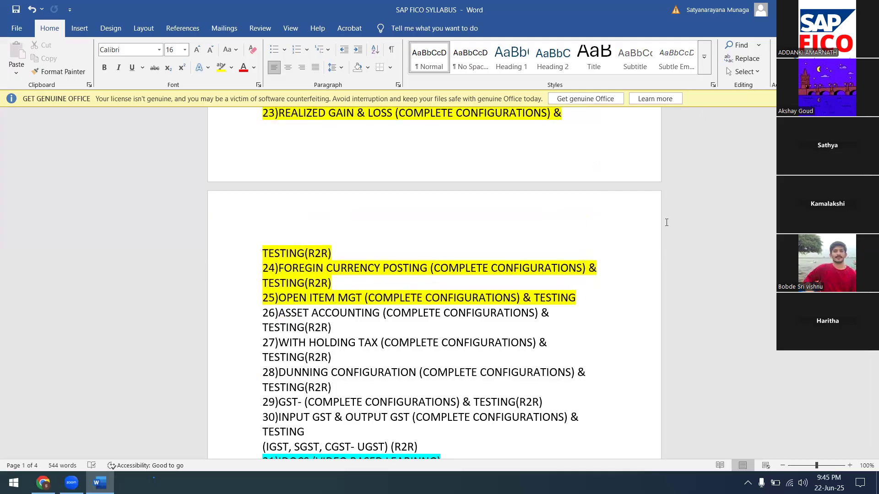
{"action": "scroll", "coordinate": [348, 275], "scroll_direction": "down", "scroll_amount": 6}
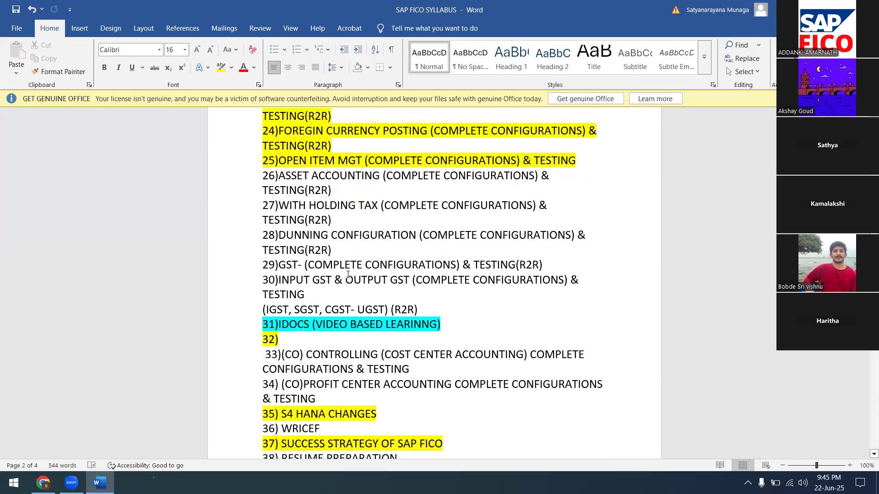
{"action": "scroll", "coordinate": [347, 275], "scroll_direction": "down", "scroll_amount": 2}
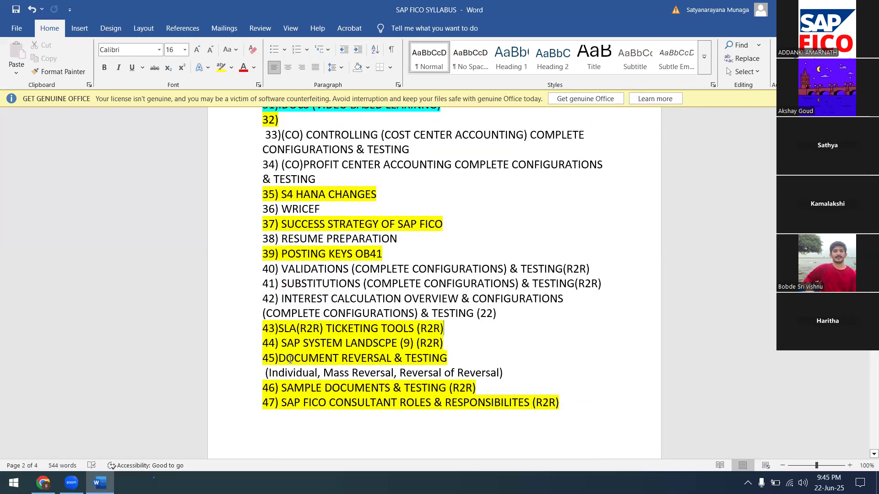
{"action": "scroll", "coordinate": [297, 372], "scroll_direction": "down", "scroll_amount": 7}
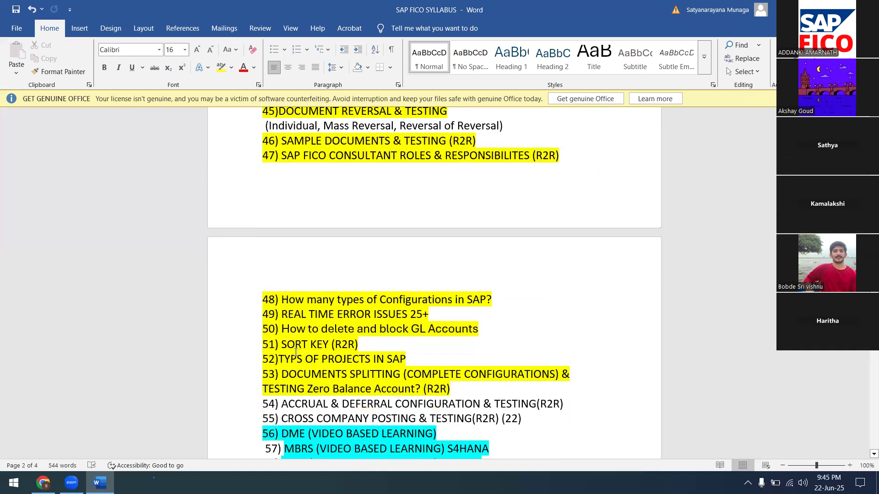
{"action": "scroll", "coordinate": [296, 344], "scroll_direction": "down", "scroll_amount": 3}
{"action": "scroll", "coordinate": [297, 354], "scroll_direction": "down", "scroll_amount": 2}
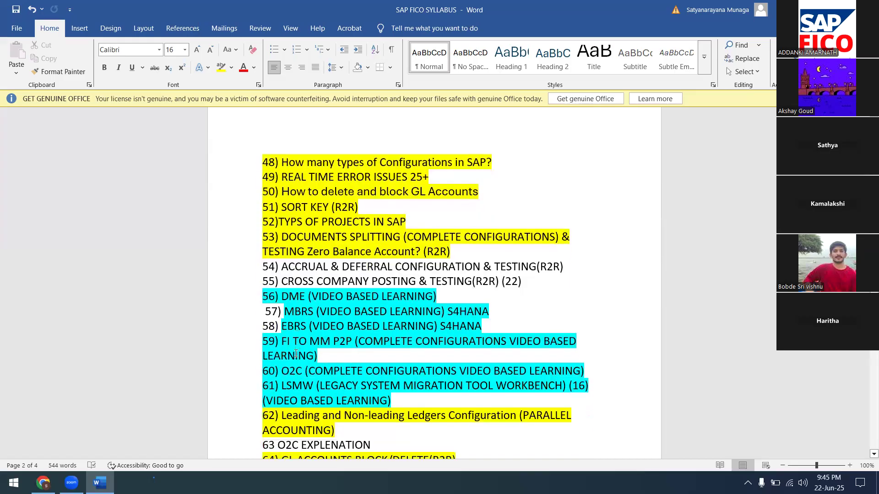
{"action": "scroll", "coordinate": [296, 350], "scroll_direction": "down", "scroll_amount": 6}
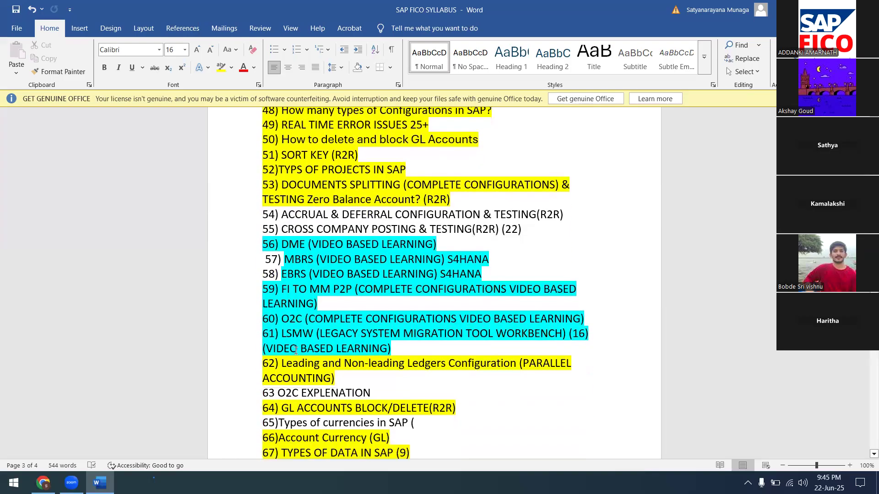
{"action": "scroll", "coordinate": [295, 350], "scroll_direction": "down", "scroll_amount": 3}
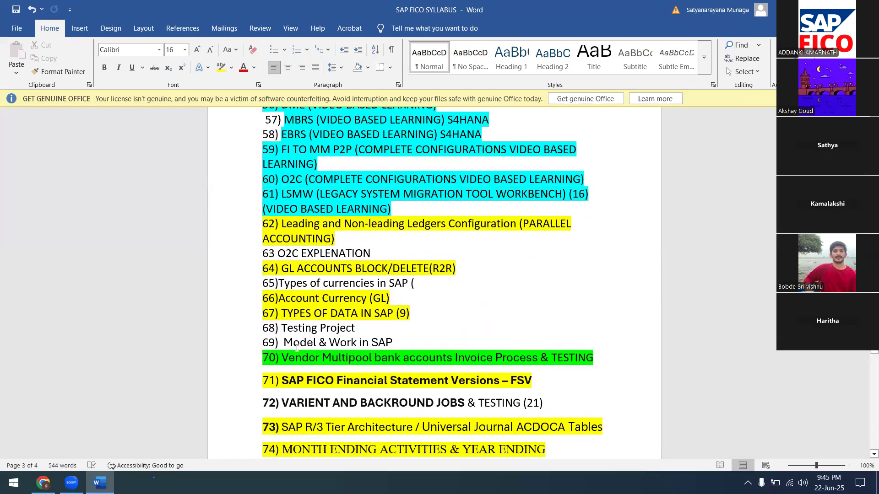
{"action": "scroll", "coordinate": [296, 347], "scroll_direction": "down", "scroll_amount": 7}
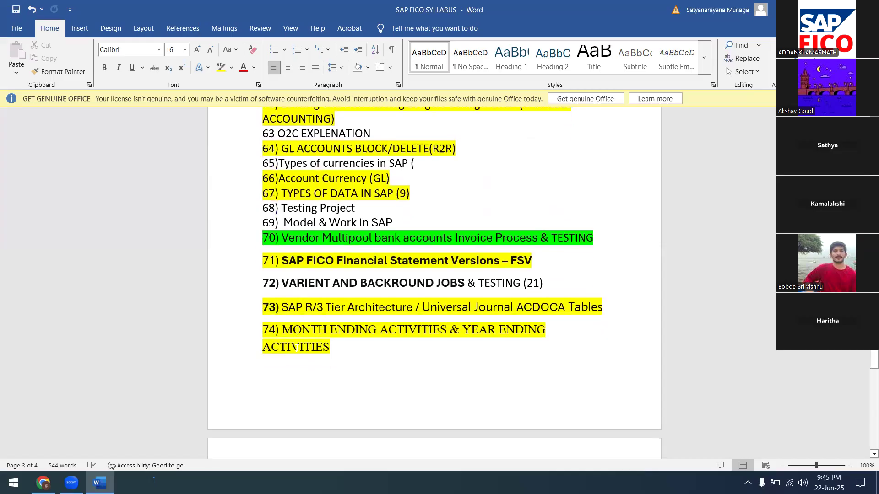
{"action": "scroll", "coordinate": [297, 348], "scroll_direction": "down", "scroll_amount": 4}
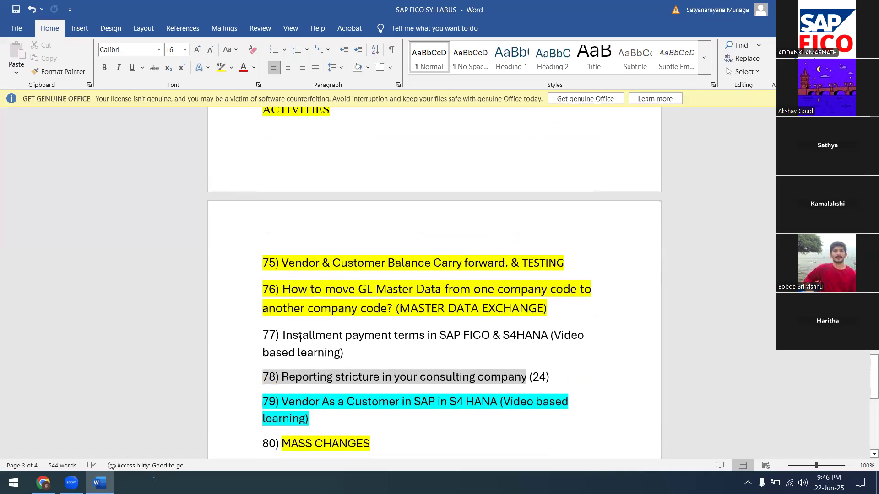
{"action": "scroll", "coordinate": [281, 403], "scroll_direction": "down", "scroll_amount": 2}
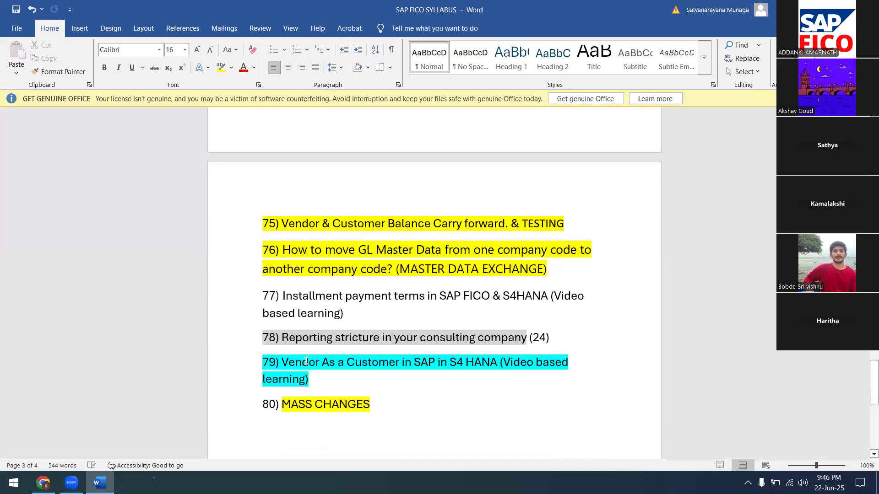
Type '81) ALTERNATIVE RECONCILATION ACCOUNT' on the empty line below item 80 MASS CHANGES.
{"action": "left_click", "coordinate": [271, 413]}
{"action": "type", "text": "81)"}
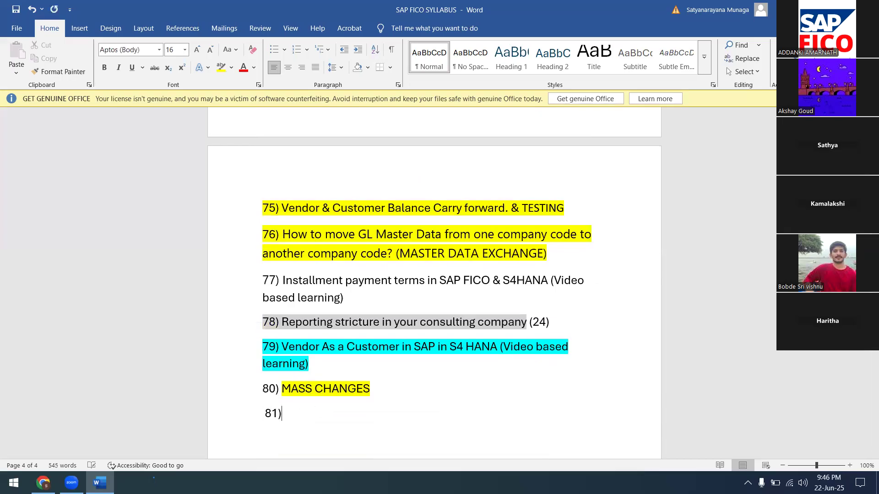
{"action": "type", "text": " ALTERNATIVE REC"}
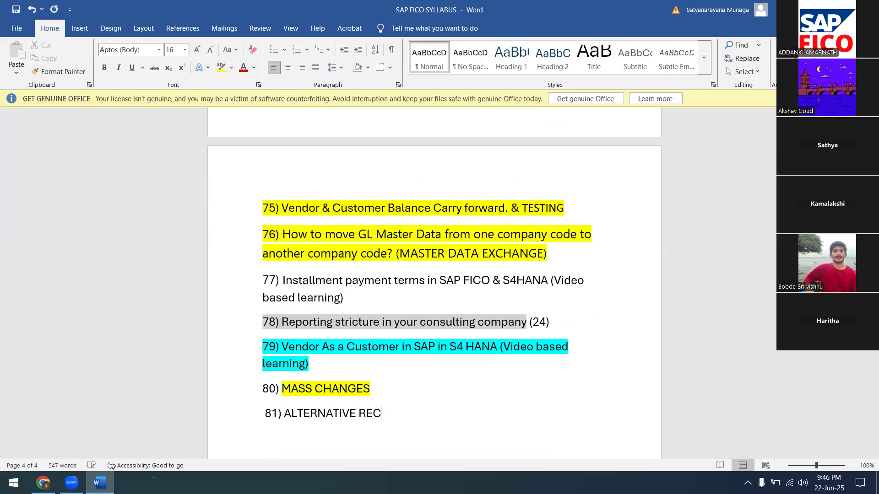
{"action": "type", "text": "ONCILATION ACCOUNT"}
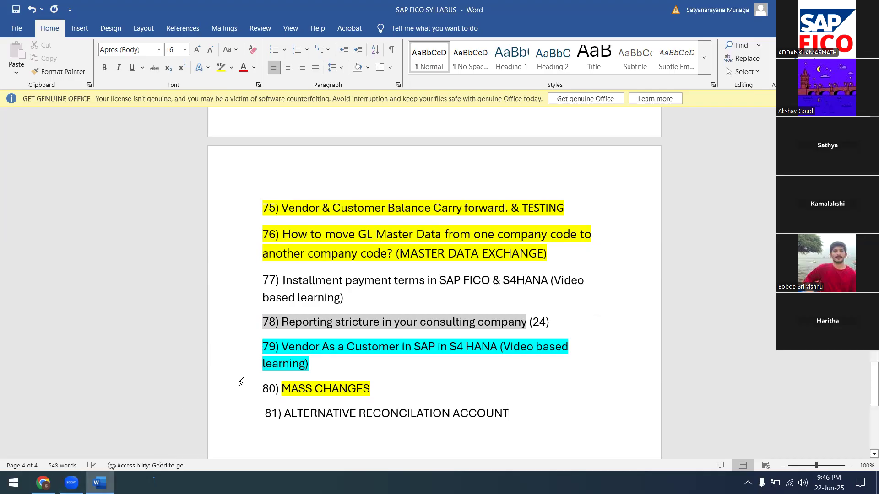
Highlight the new item 81 ALTERNATIVE RECONCILATION ACCOUNT in bright green.
{"action": "left_click", "coordinate": [263, 413]}
{"action": "left_click_drag", "start_coordinate": [263, 413], "coordinate": [529, 416]}
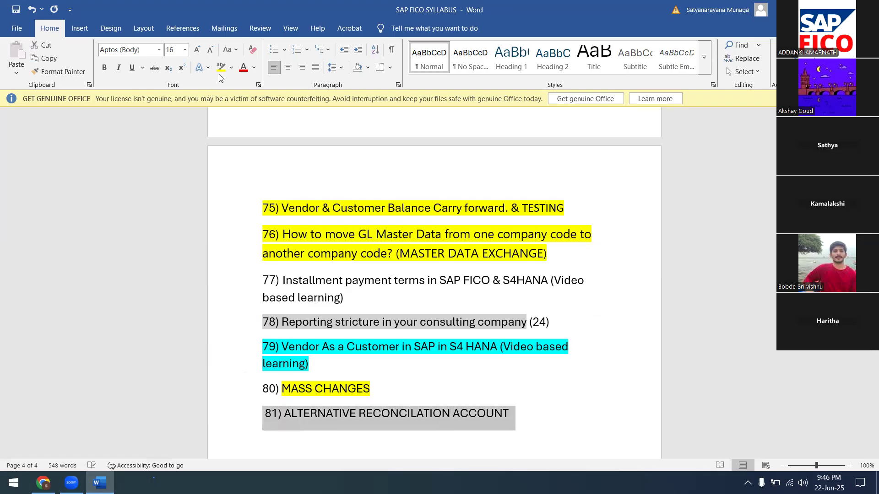
{"action": "left_click", "coordinate": [231, 68]}
{"action": "left_click", "coordinate": [240, 101]}
{"action": "key", "text": "Right"}
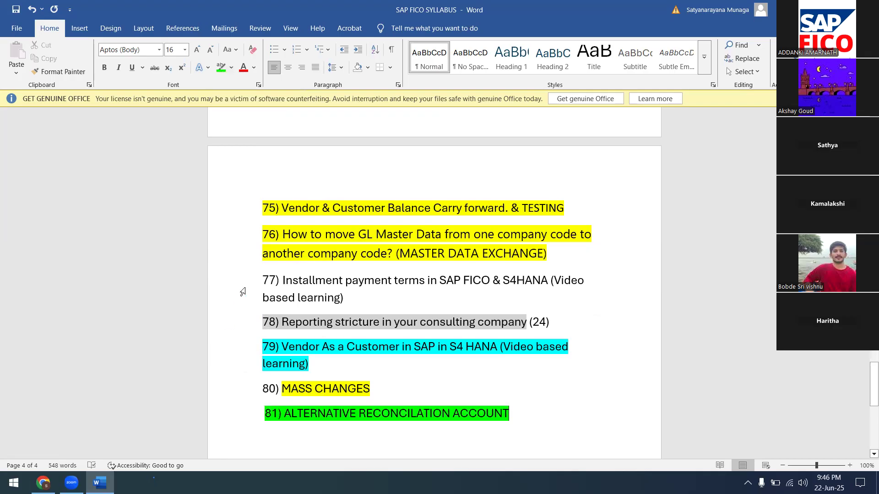
Highlight both lines of item 77 Installment payment terms in turquoise.
{"action": "left_click_drag", "start_coordinate": [262, 276], "coordinate": [567, 264]}
{"action": "left_click_drag", "start_coordinate": [265, 283], "coordinate": [599, 295]}
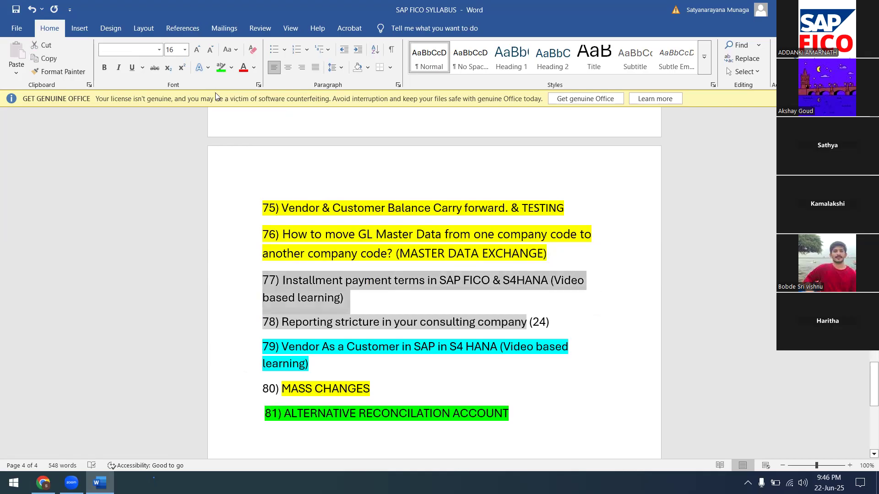
{"action": "left_click", "coordinate": [231, 67]}
{"action": "left_click", "coordinate": [255, 103]}
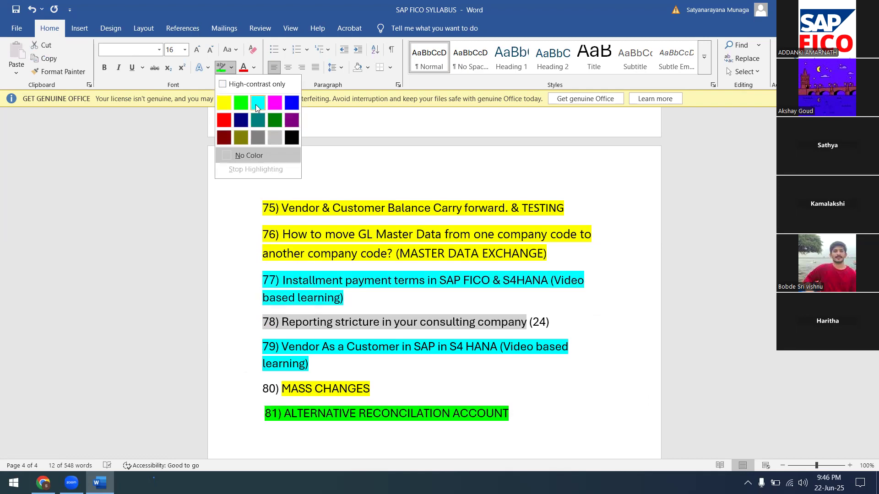